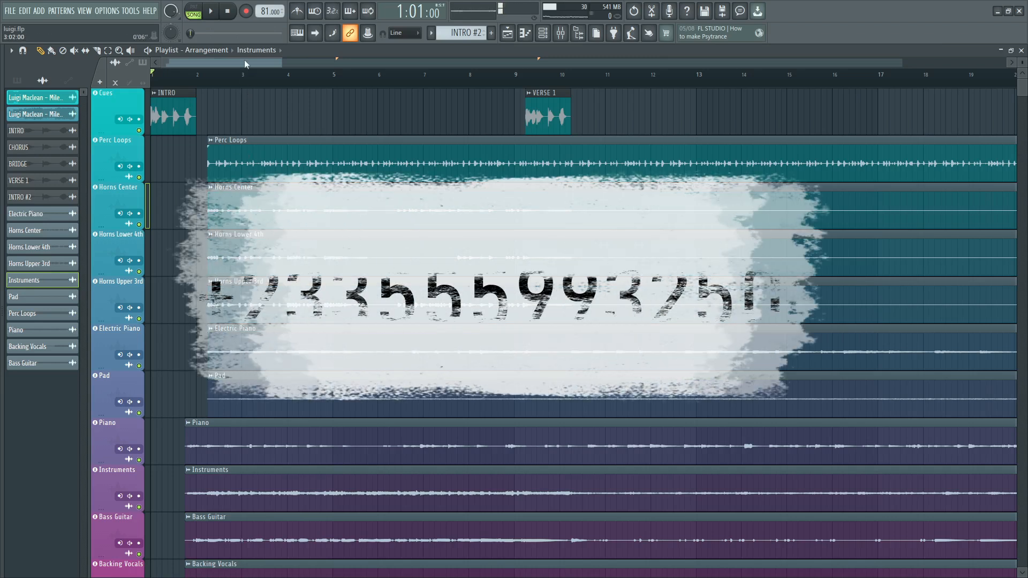
# - Solo the Cues track and play the INTRO cue from the start of the arrangement
pyautogui.moveTo(241, 67); pyautogui.dragTo(190, 58)
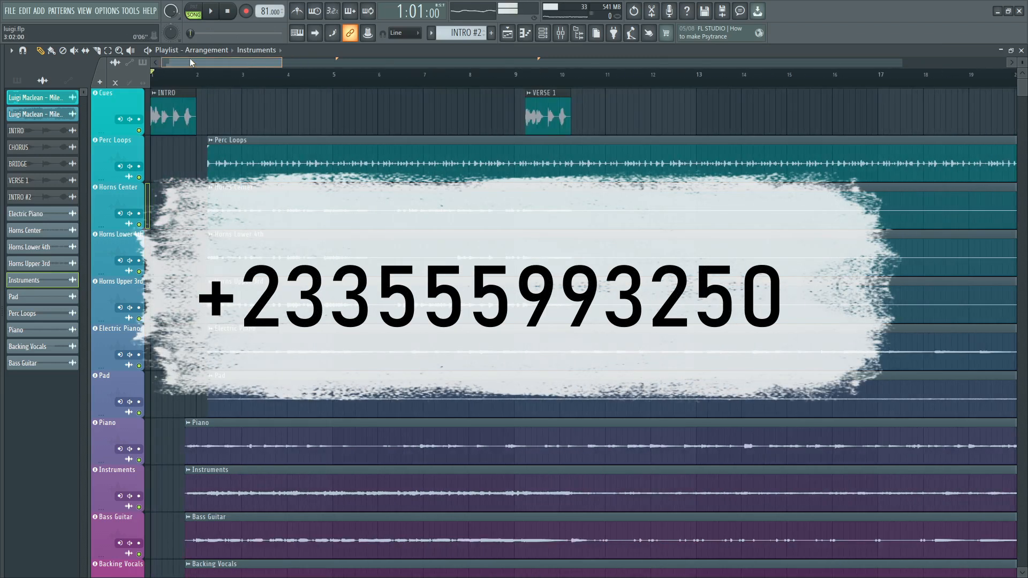
pyautogui.scroll(4, 166, 289)
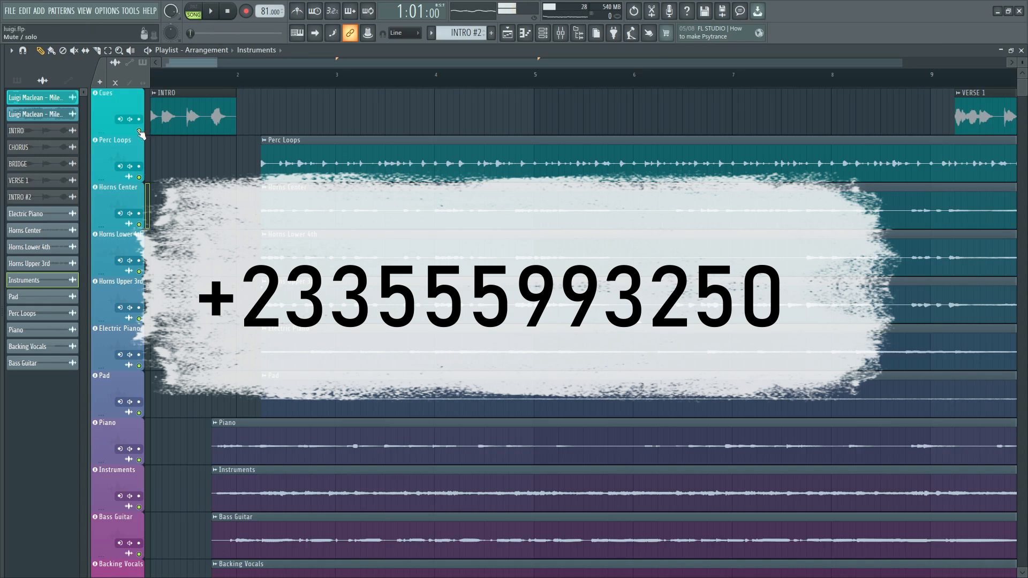
pyautogui.rightClick(139, 131)
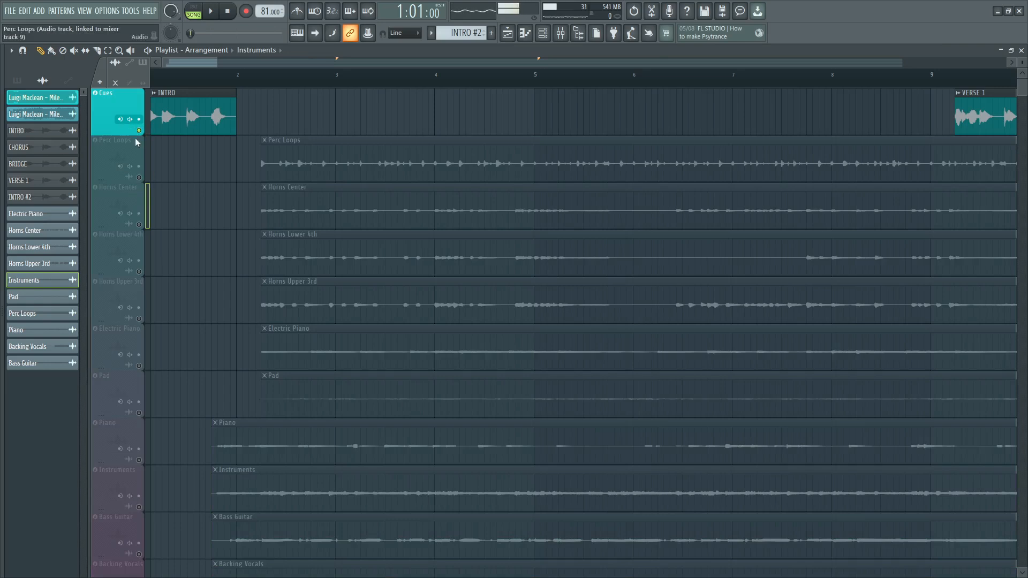
pyautogui.moveTo(163, 82); pyautogui.dragTo(117, 84)
pyautogui.press('space')
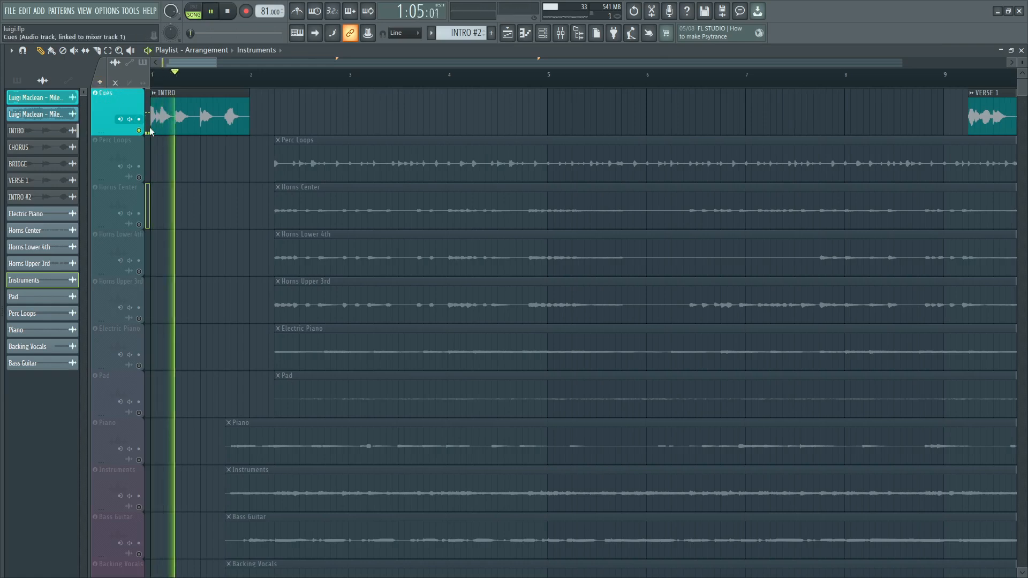
pyautogui.press('space')
# - Play the VERSE 1 cue from just before bar 10 on the soloed Cues track
pyautogui.scroll(-3, 498, 108)
pyautogui.click(509, 78)
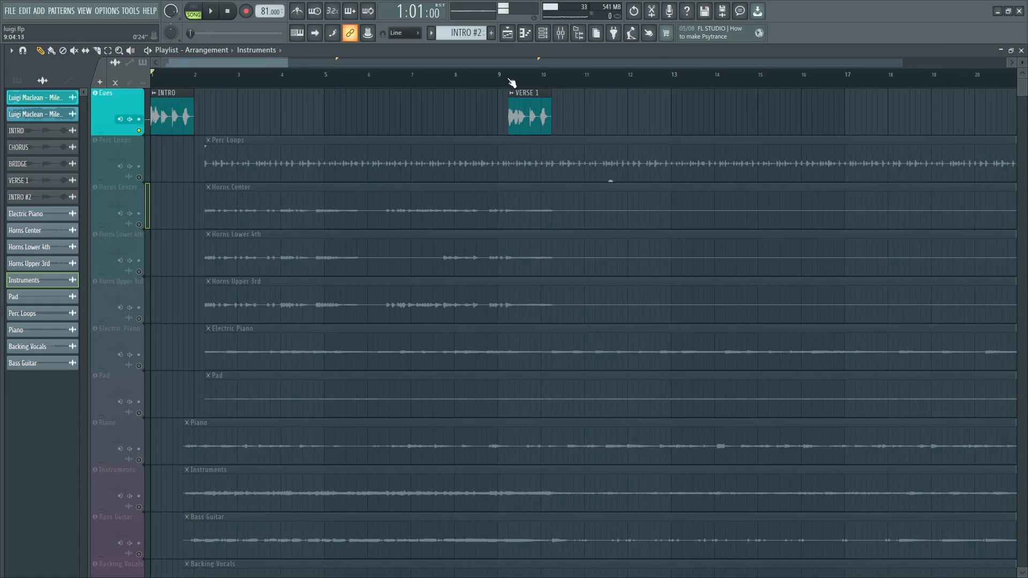
pyautogui.press('space')
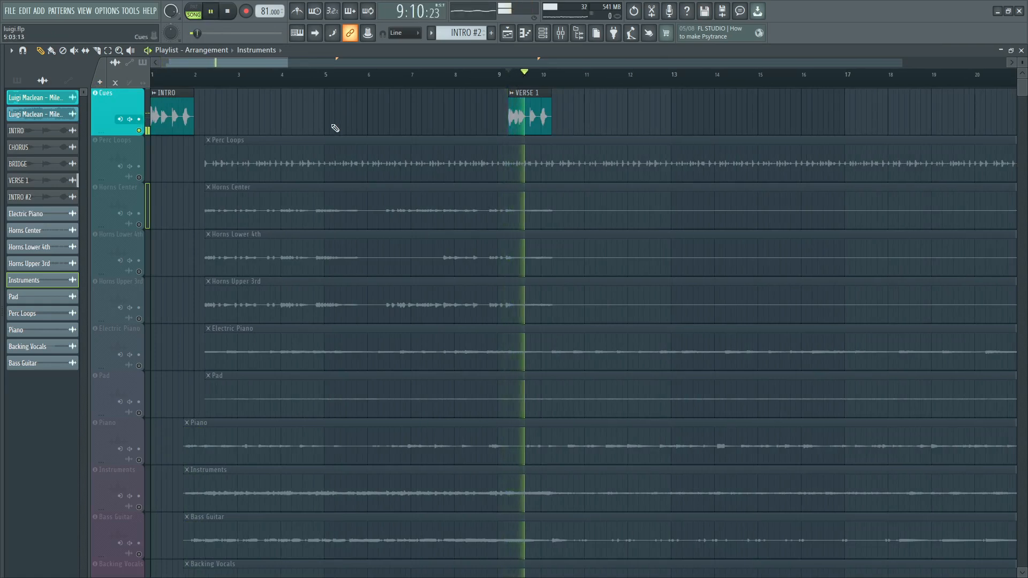
pyautogui.press('space')
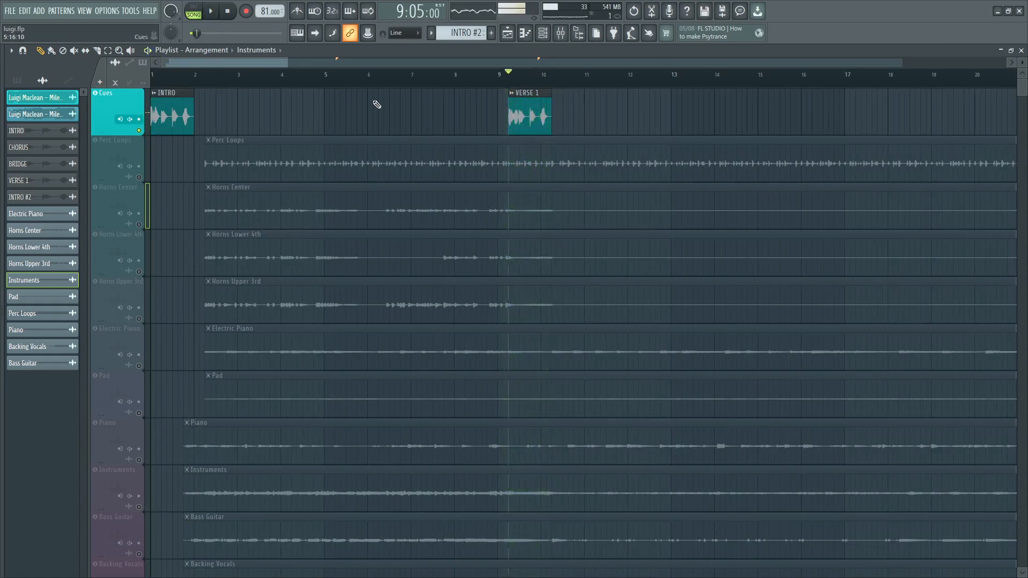
# - Set the Cues track's mixer volume to about -13.5 dB and move the playhead to the chorus cue at bar 28
pyautogui.scroll(-2, 403, 115)
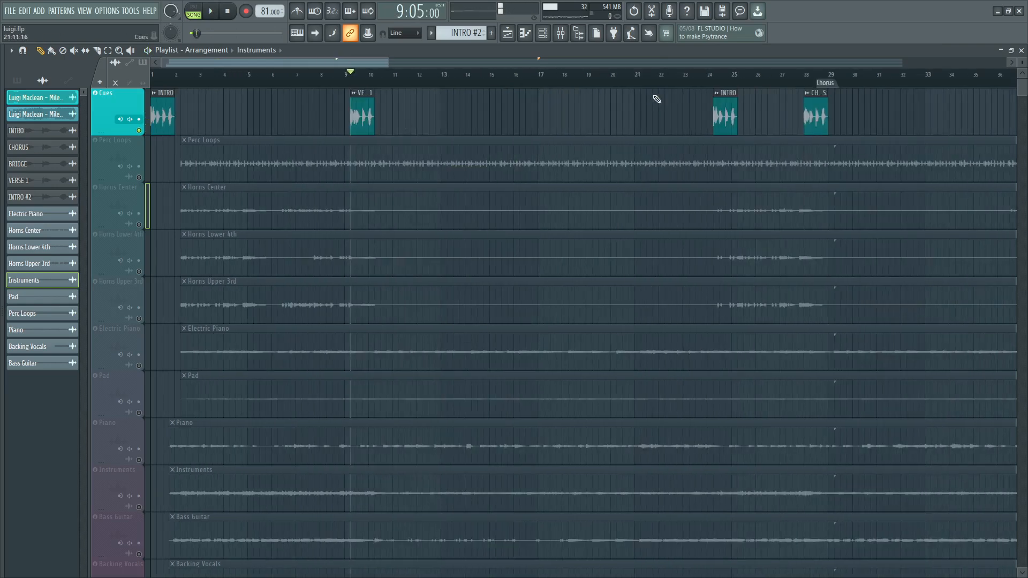
pyautogui.click(720, 85)
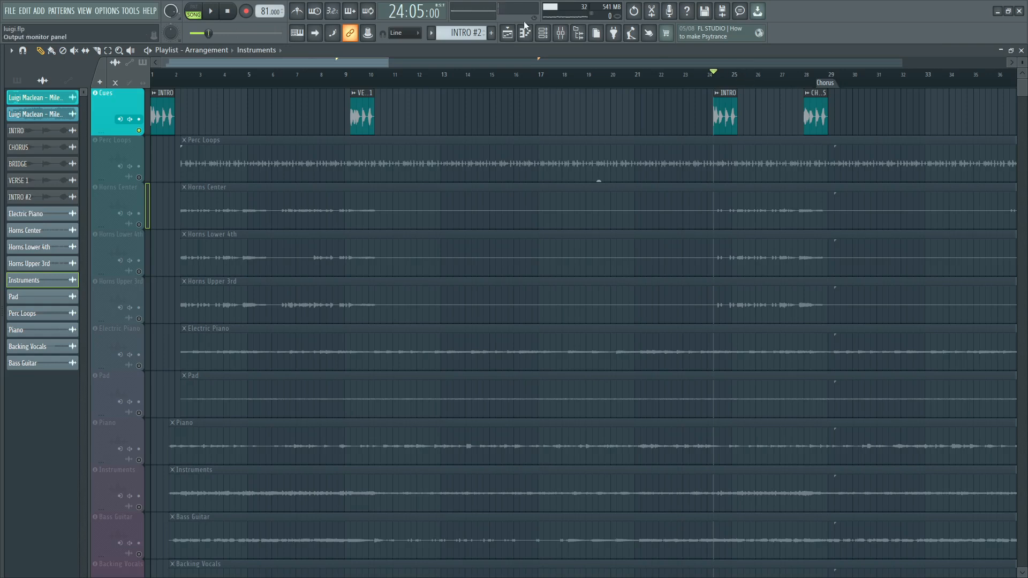
pyautogui.click(561, 34)
pyautogui.click(192, 504)
pyautogui.moveTo(197, 505); pyautogui.dragTo(197, 514)
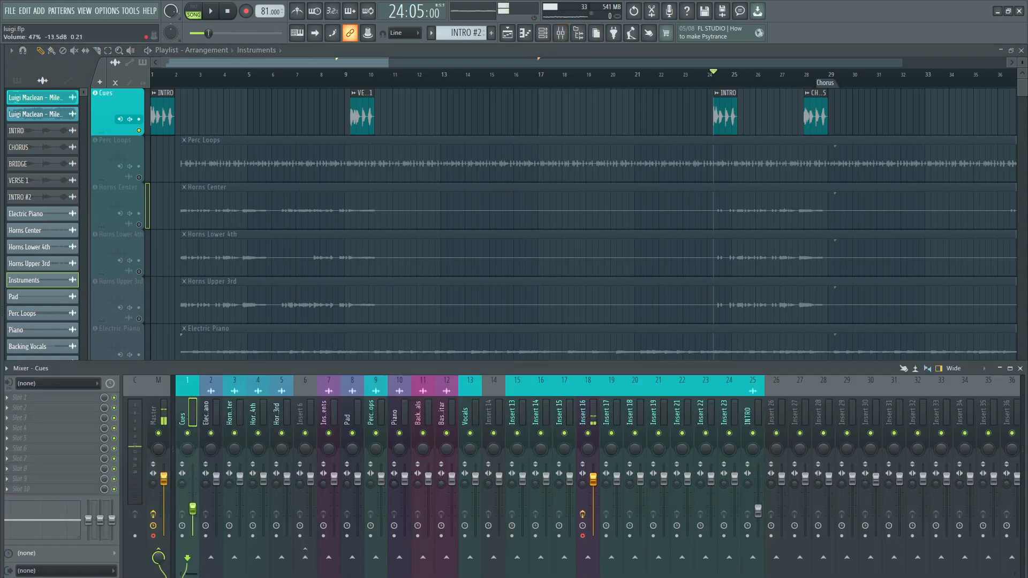
pyautogui.click(806, 80)
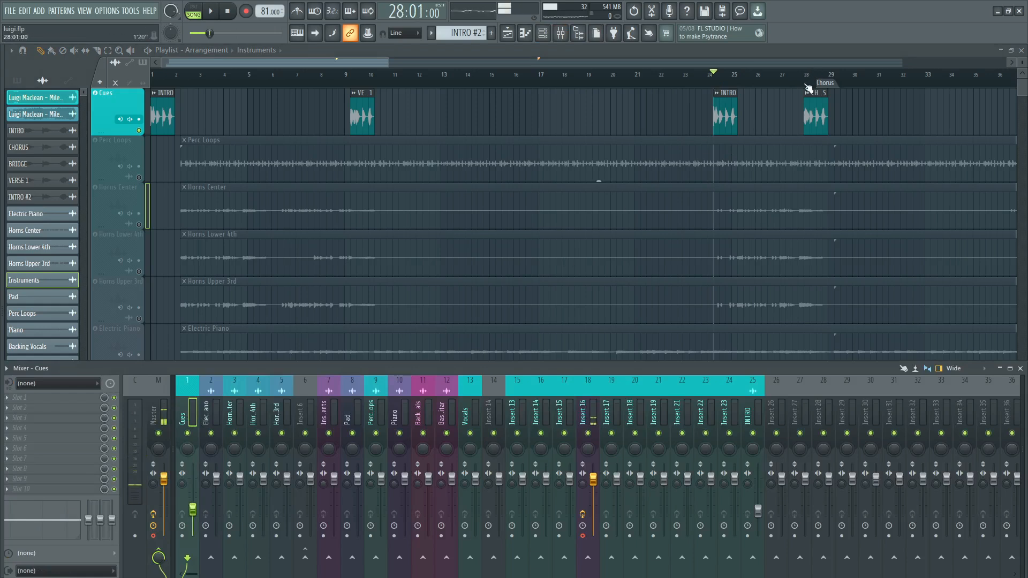
pyautogui.press('F9')
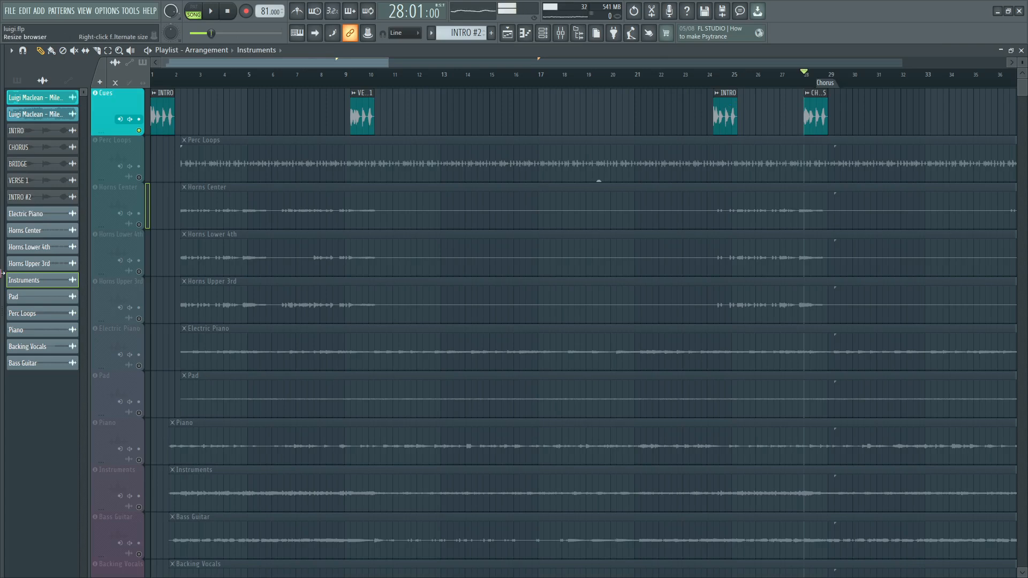
# - Reveal the sample browser and audition the English Female Instrumental cue sample
pyautogui.moveTo(3, 274); pyautogui.dragTo(150, 272)
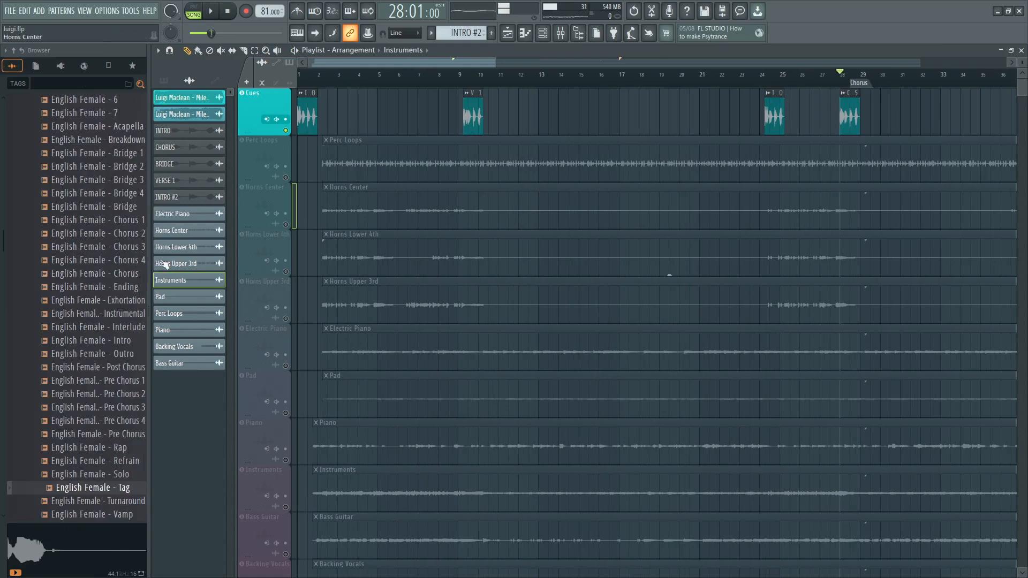
pyautogui.click(107, 313)
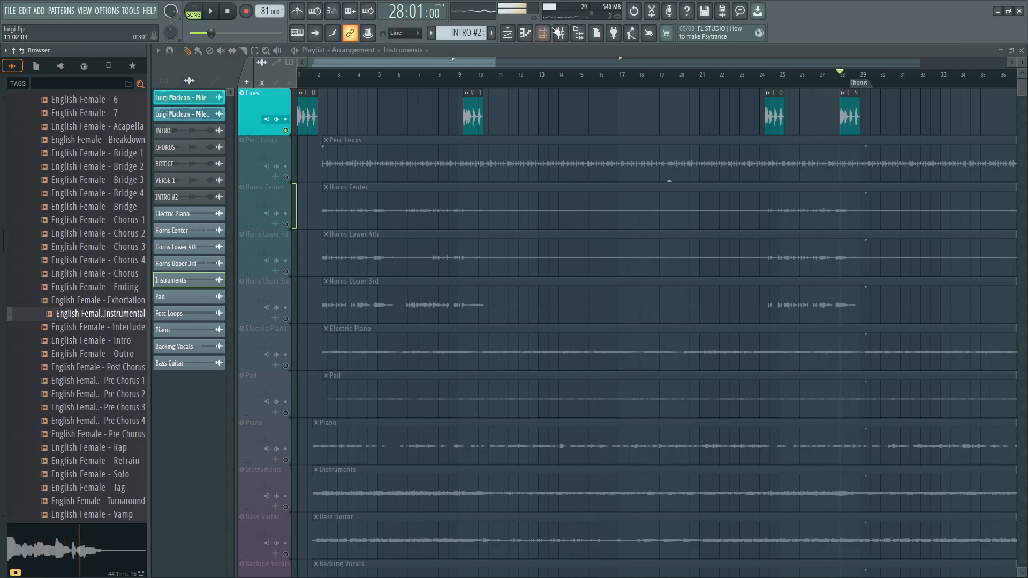
# - Add an FPC drum sampler channel and load its Empty preset to show the blank pads
pyautogui.click(43, 11)
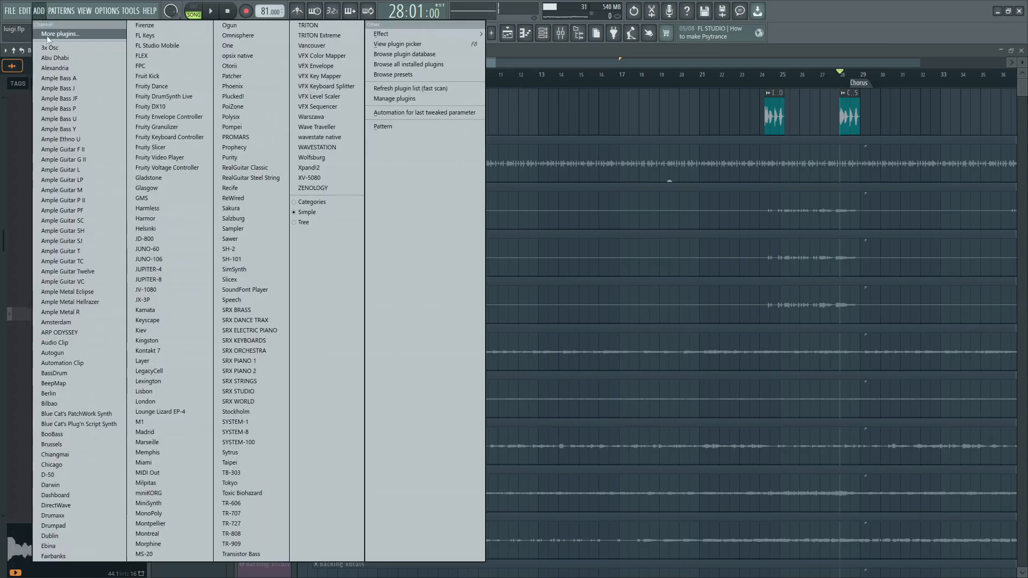
pyautogui.click(180, 63)
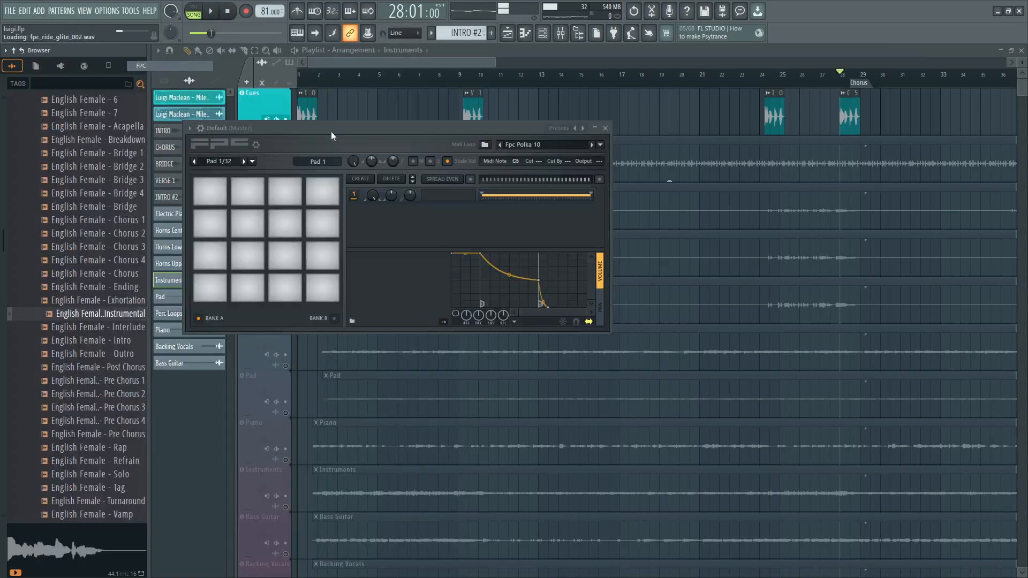
pyautogui.click(576, 128)
pyautogui.click(578, 129)
pyautogui.click(589, 141)
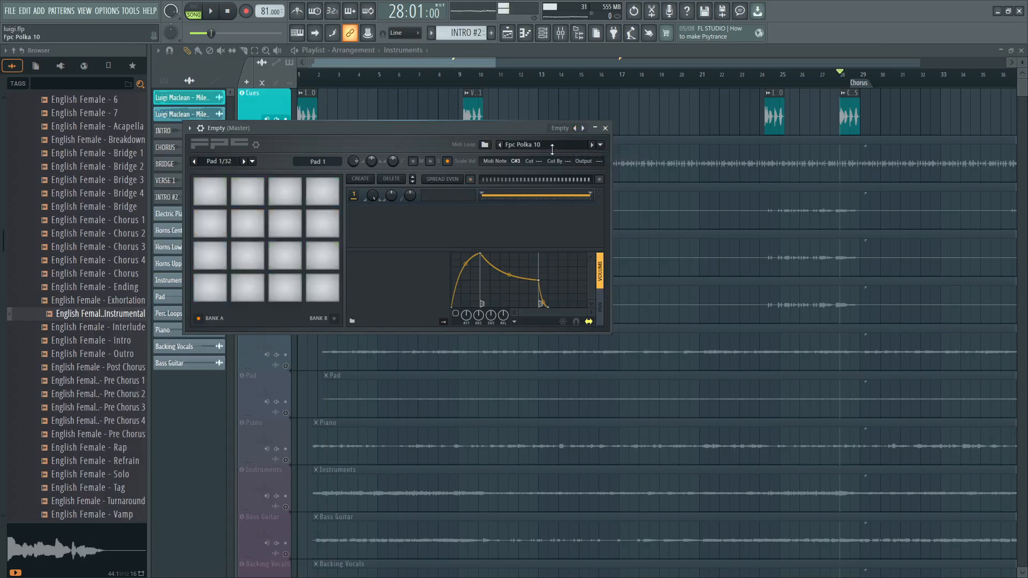
pyautogui.moveTo(101, 387); pyautogui.dragTo(242, 210)
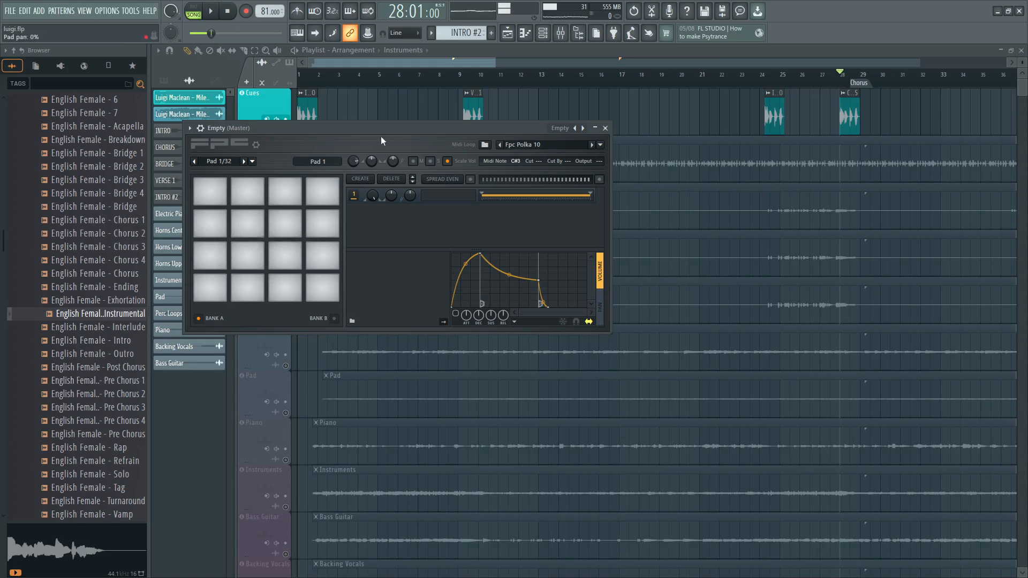
# - Load the Cues preset into FPC, collapse the browser and move the FPC window over the playlist
pyautogui.click(579, 131)
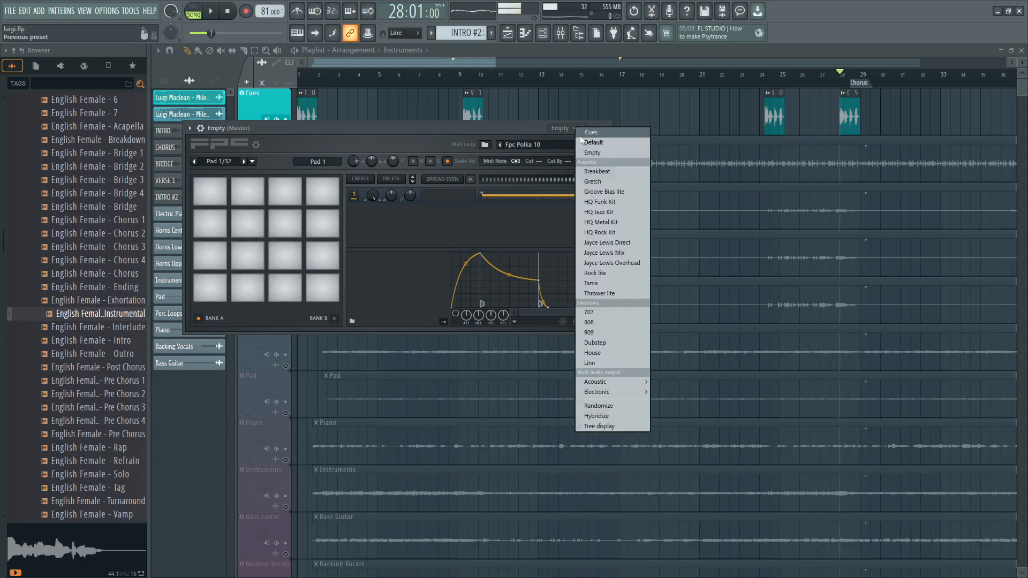
pyautogui.click(500, 162)
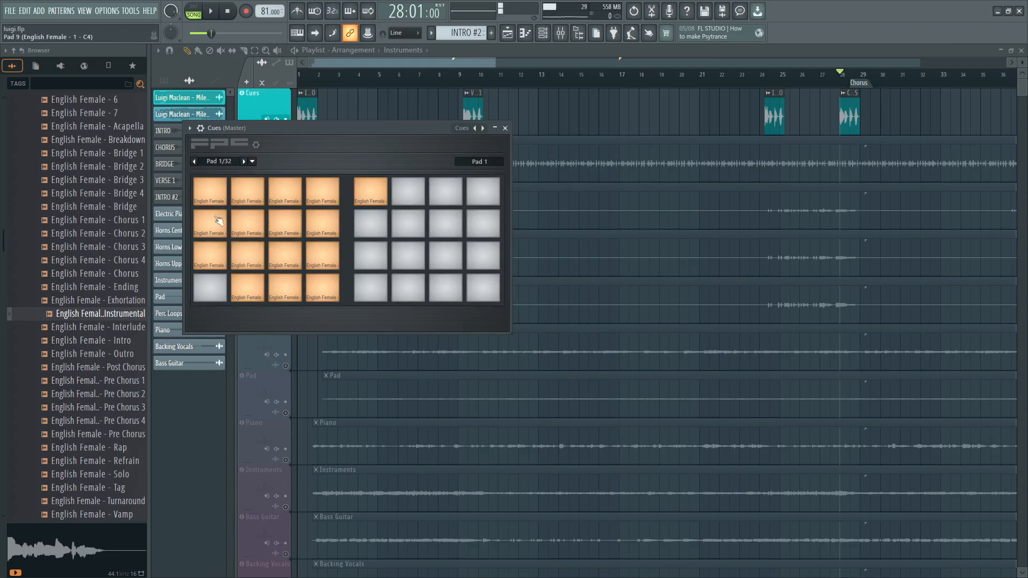
pyautogui.moveTo(149, 109); pyautogui.dragTo(565, 236)
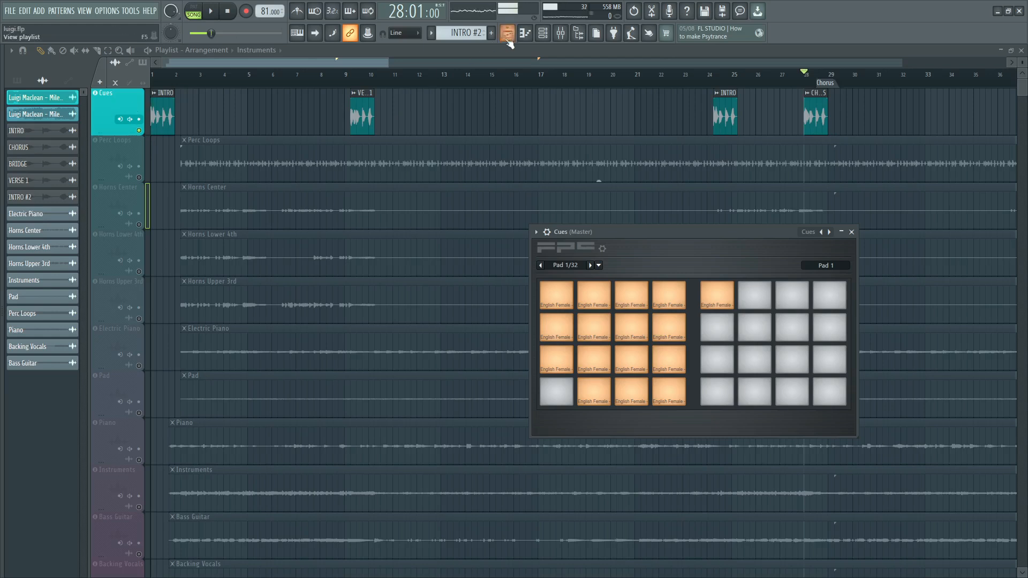
# - Delete the FPC Cues channel from the channel rack and close the rack
pyautogui.click(544, 36)
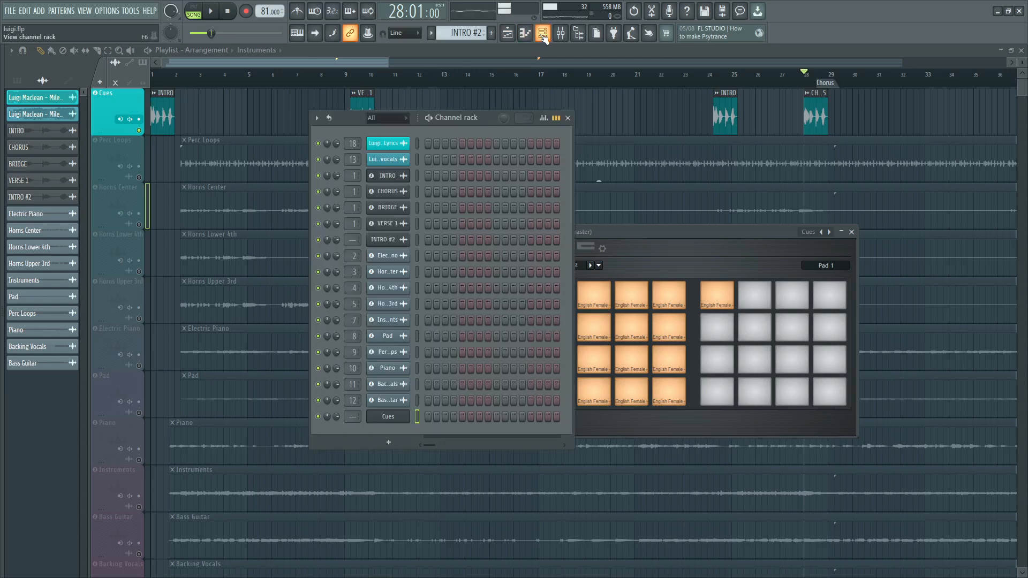
pyautogui.rightClick(385, 420)
pyautogui.click(427, 529)
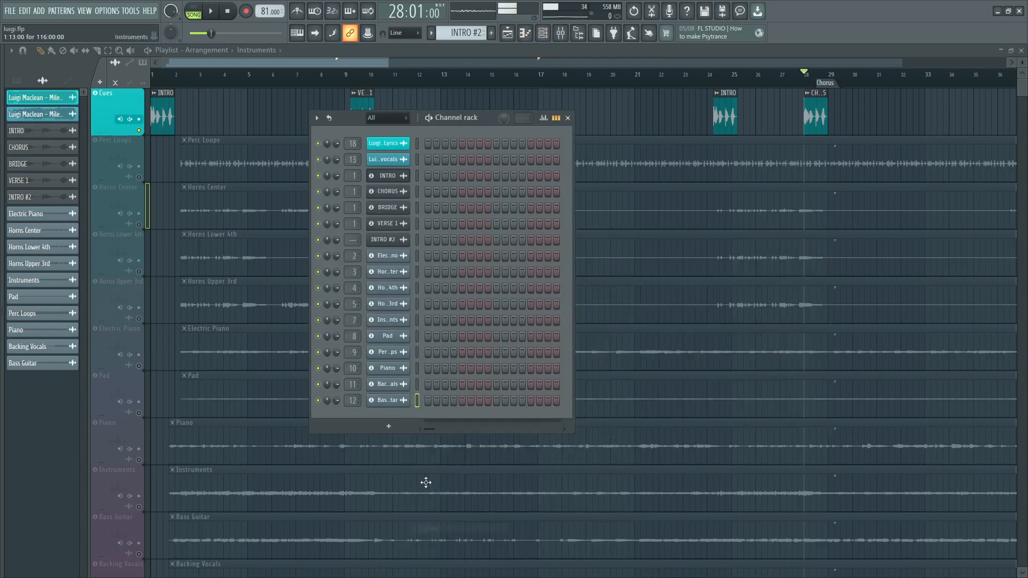
pyautogui.press('F6')
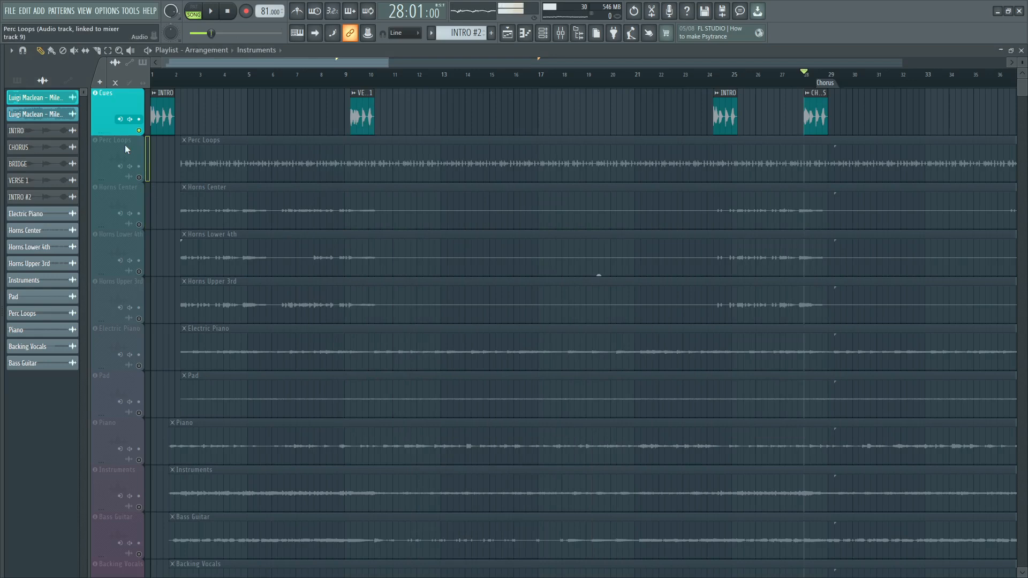
# - Solo the Perc Loops track and play it from the start of its clip at 2:05
pyautogui.click(144, 172)
pyautogui.click(185, 86)
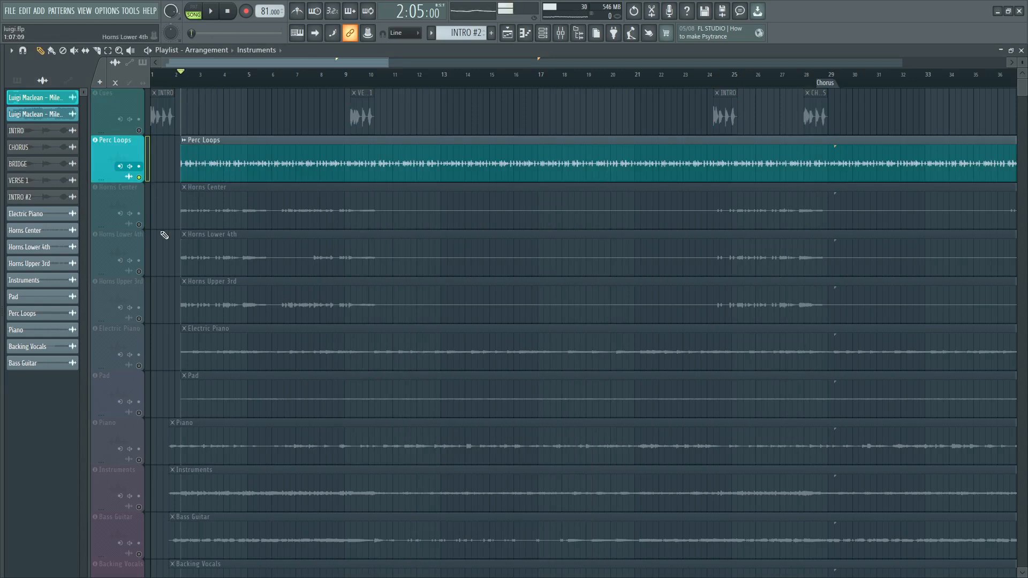
pyautogui.keyDown('ctrl'); pyautogui.scroll(3, 166, 235); pyautogui.keyUp('ctrl')
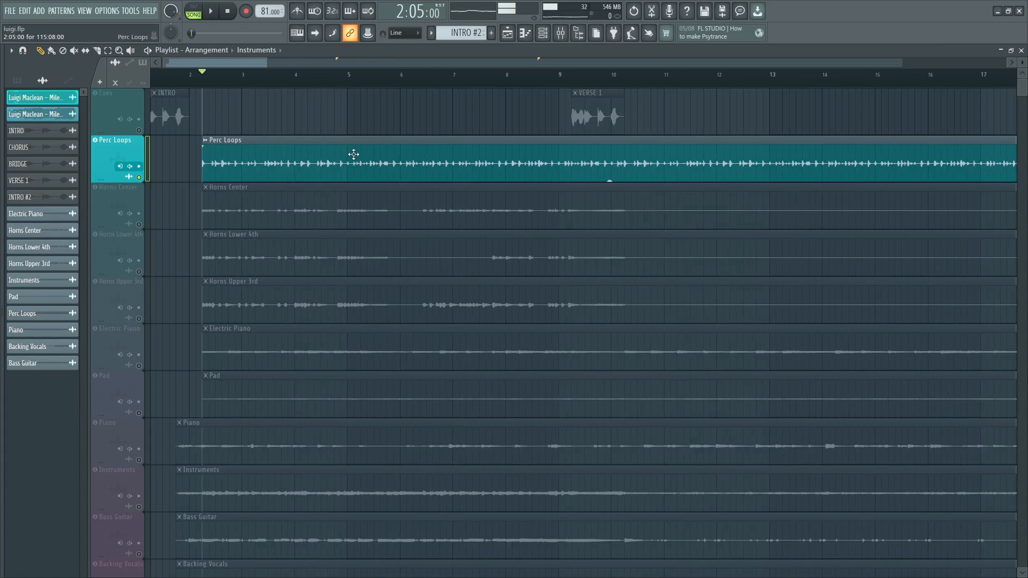
pyautogui.press('space')
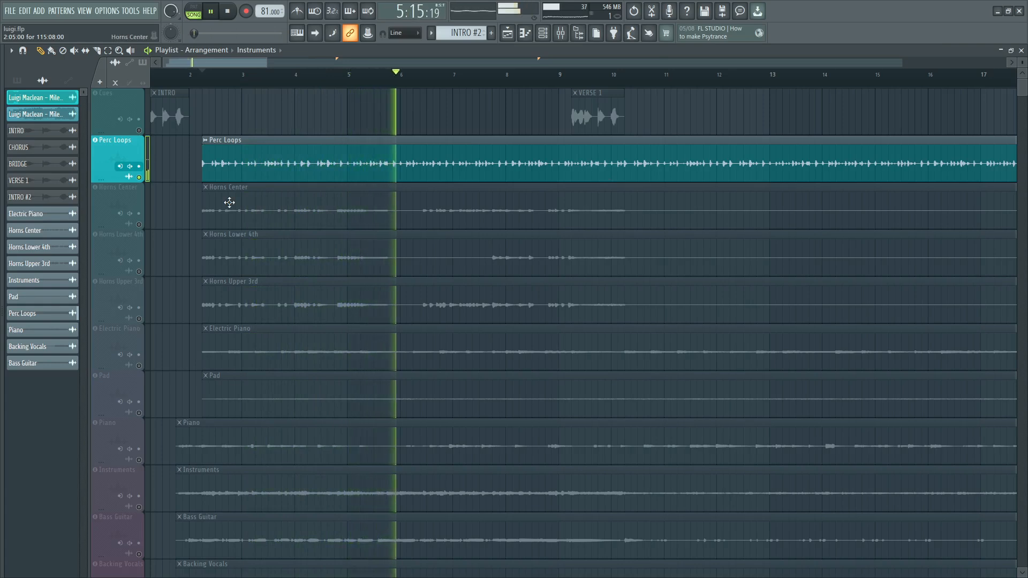
pyautogui.press('space')
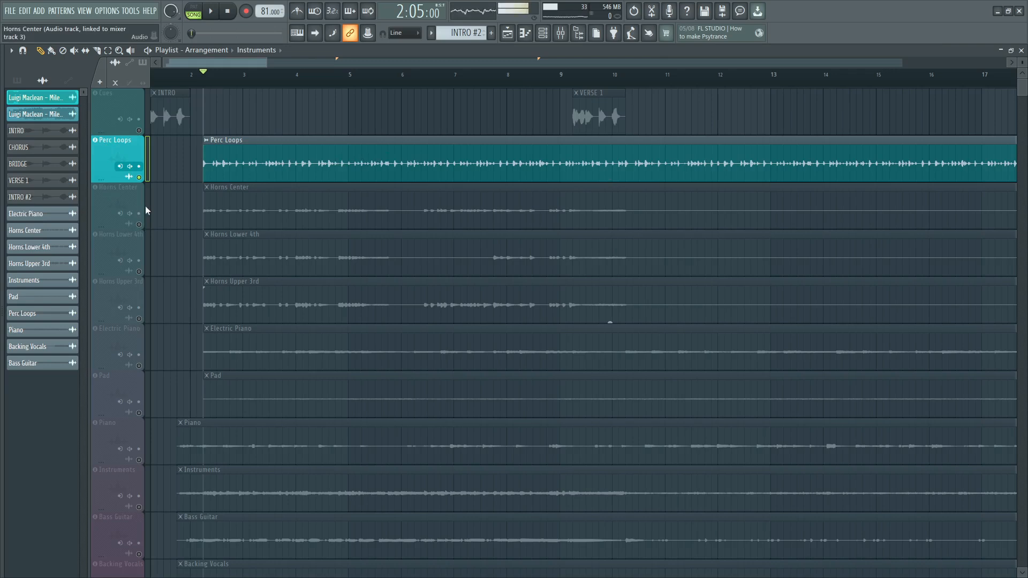
# - Unmute Horns Center, Horns Lower 4th and Horns Upper 3rd and play them together with Perc Loops
pyautogui.click(139, 225)
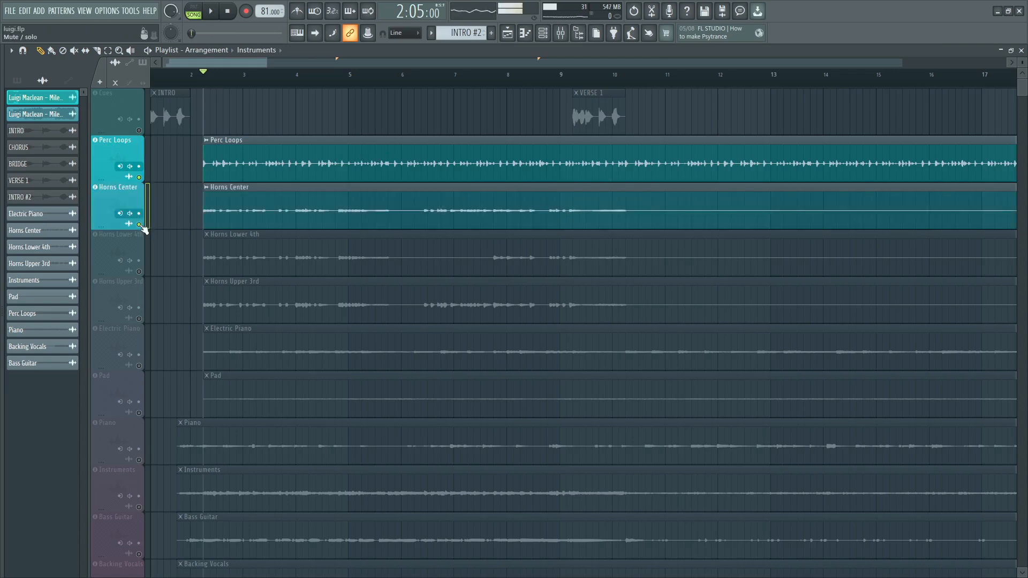
pyautogui.click(140, 272)
pyautogui.click(140, 319)
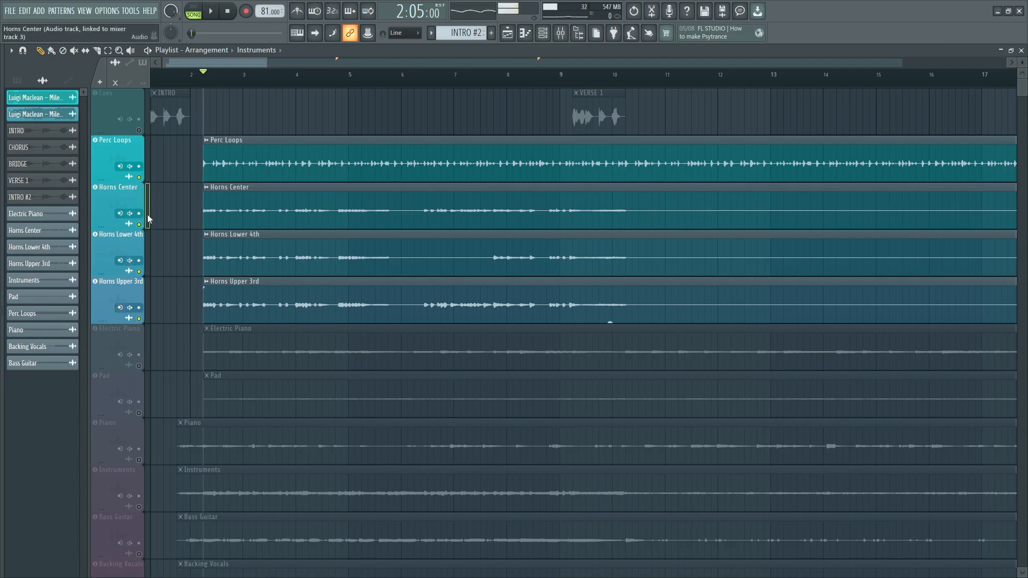
pyautogui.moveTo(149, 220); pyautogui.dragTo(149, 294)
pyautogui.click(108, 191)
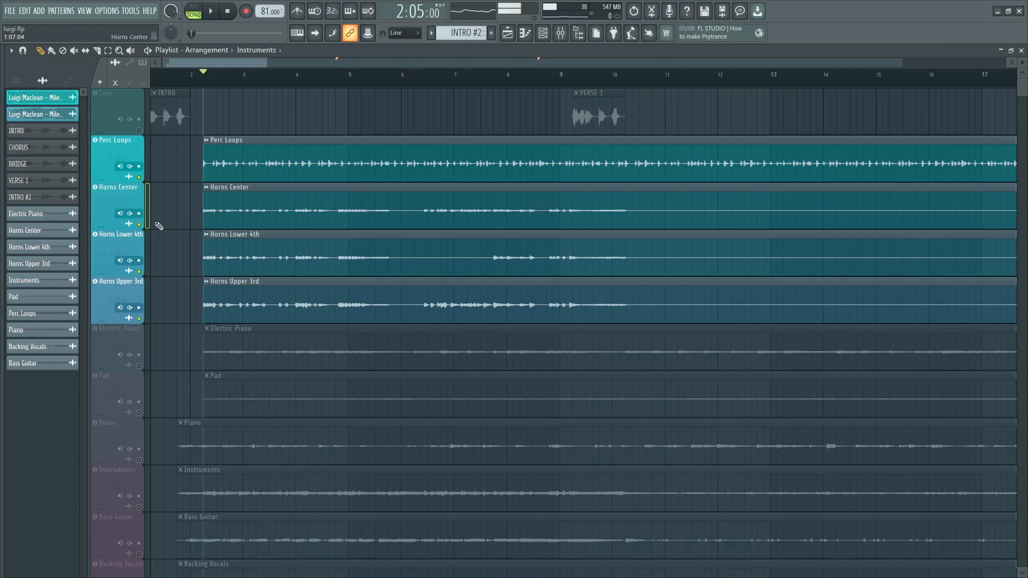
pyautogui.press('space')
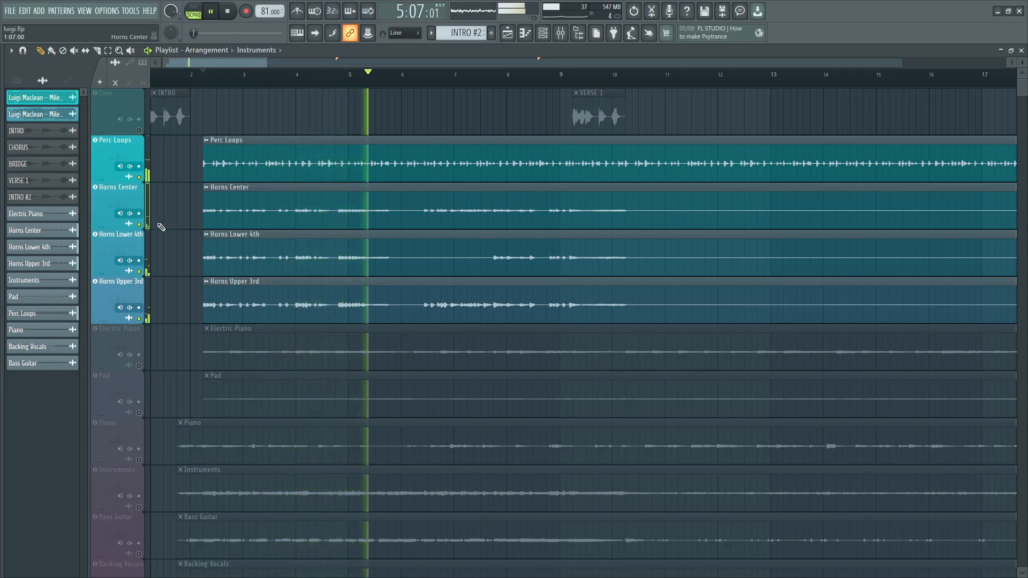
pyautogui.press('space')
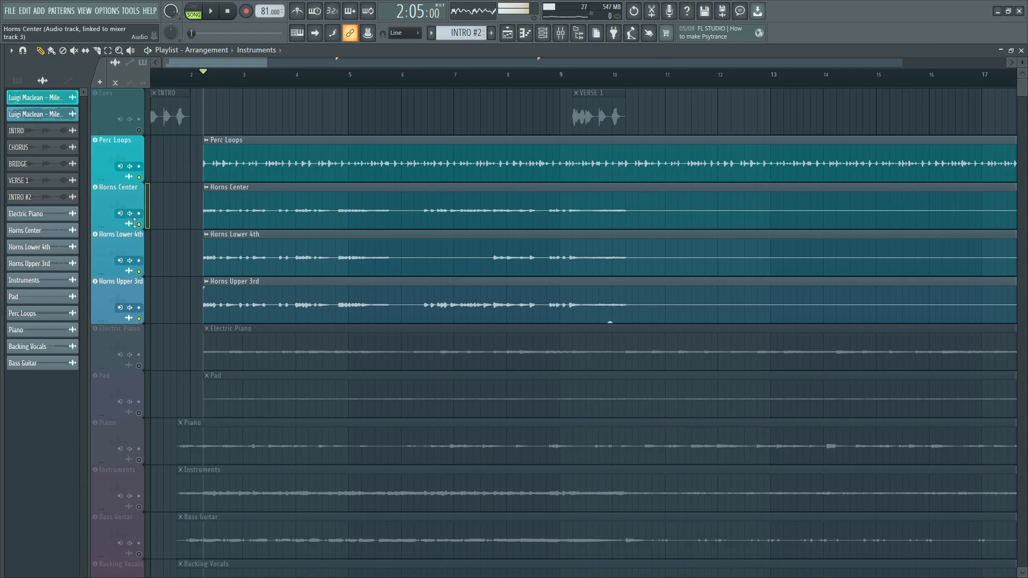
# - Save the project and solo the Horns Center track
pyautogui.hotkey('ctrl', 's')
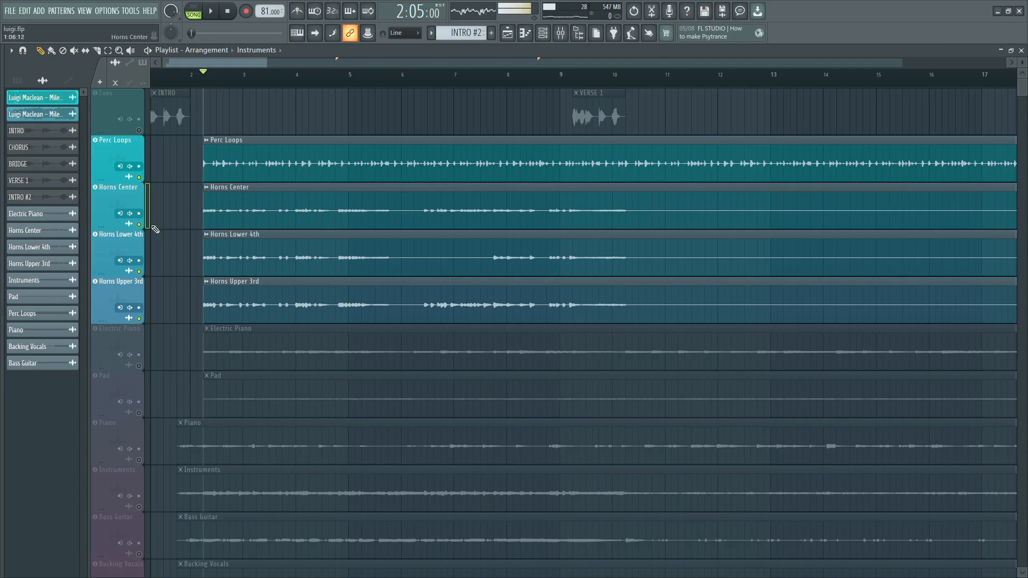
pyautogui.rightClick(138, 224)
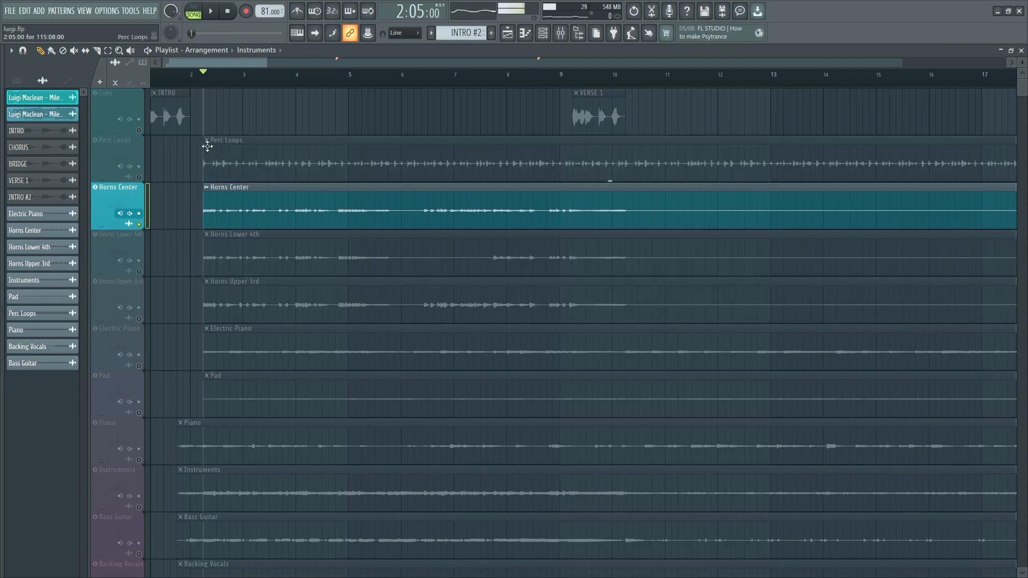
# - Play the soloed Horns Center track from 2:05 and stop it past bar 5
pyautogui.press('space')
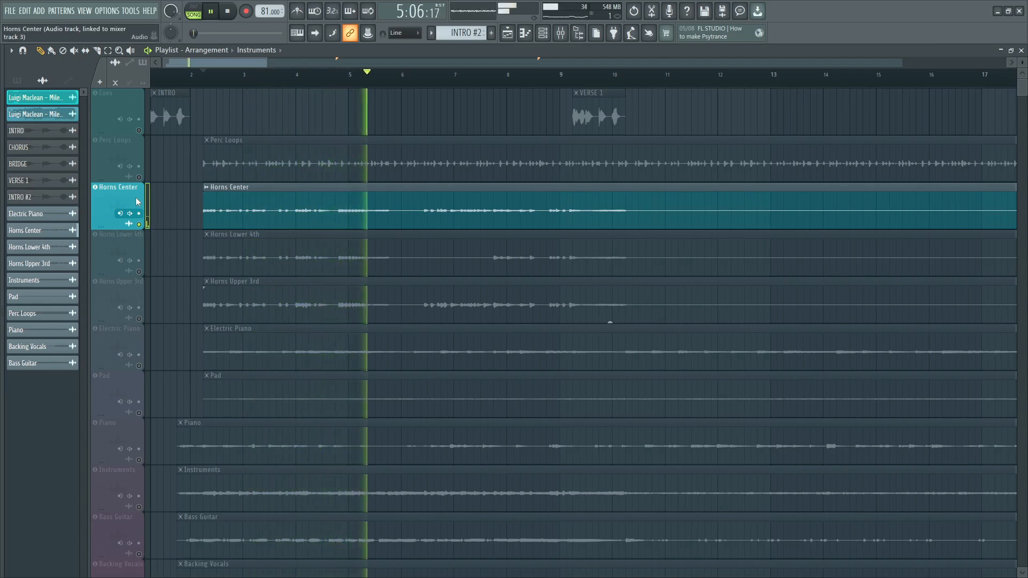
pyautogui.press('space')
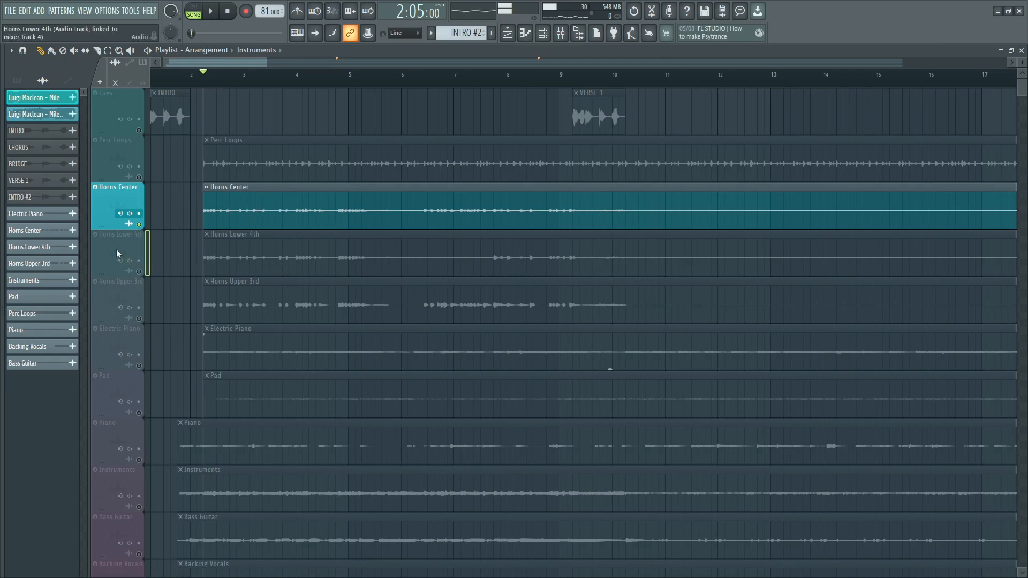
pyautogui.click(121, 188)
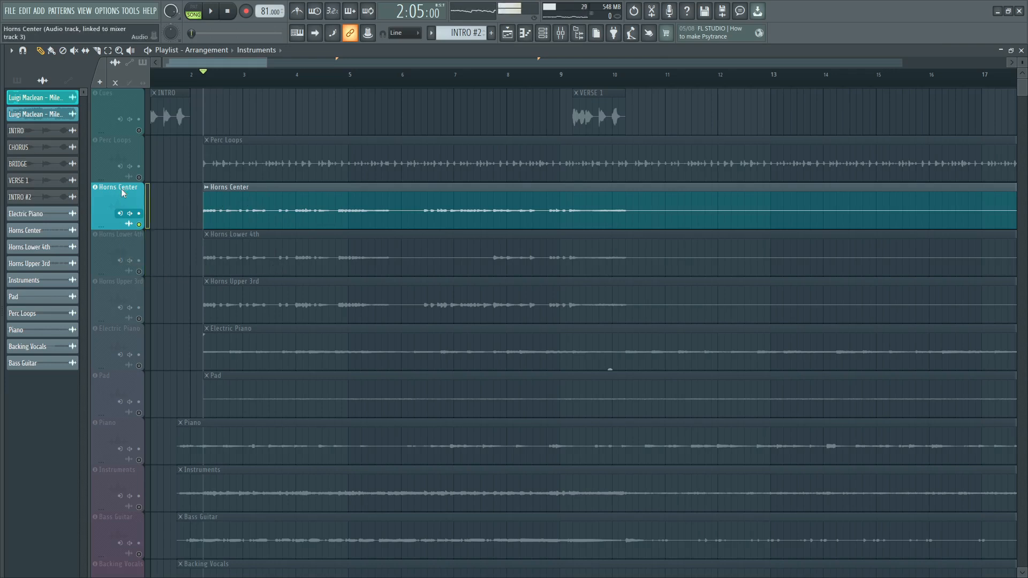
# - Solo Horns Lower 4th and play it from 2:05, adding Perc Loops during playback and briefly showing the mixer
pyautogui.click(140, 273)
pyautogui.rightClick(140, 273)
pyautogui.press('space')
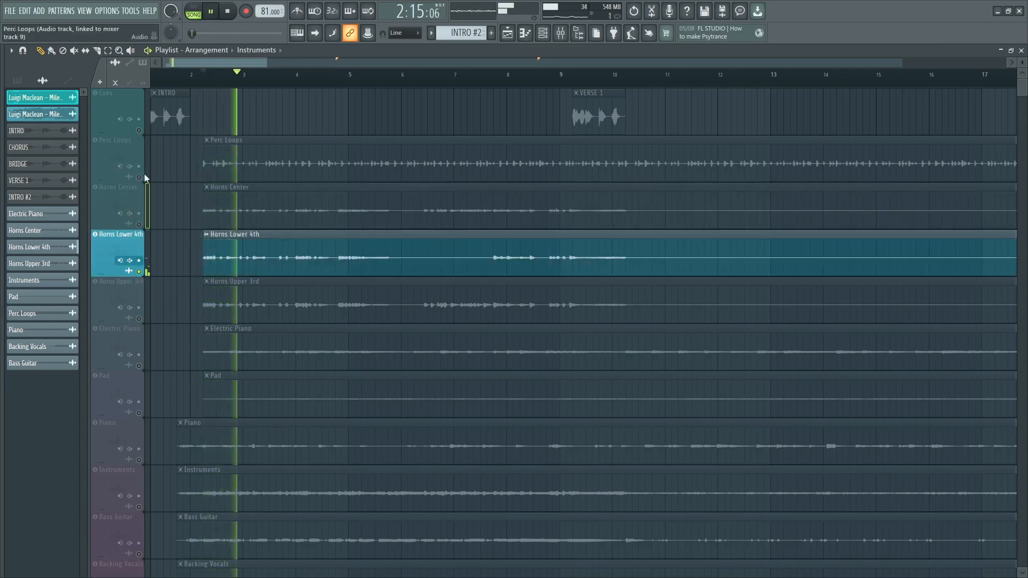
pyautogui.click(140, 177)
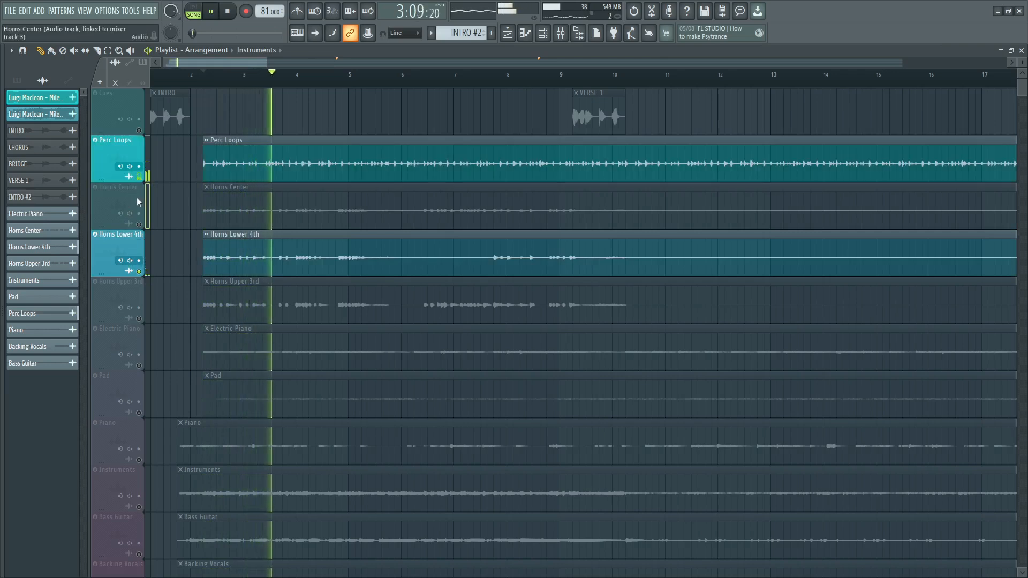
pyautogui.click(562, 33)
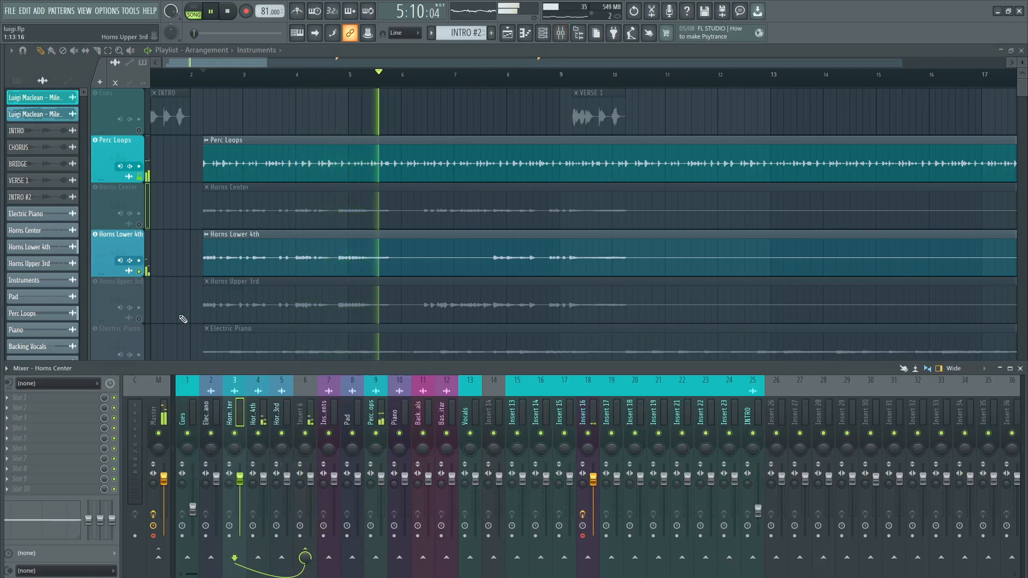
pyautogui.press('space')
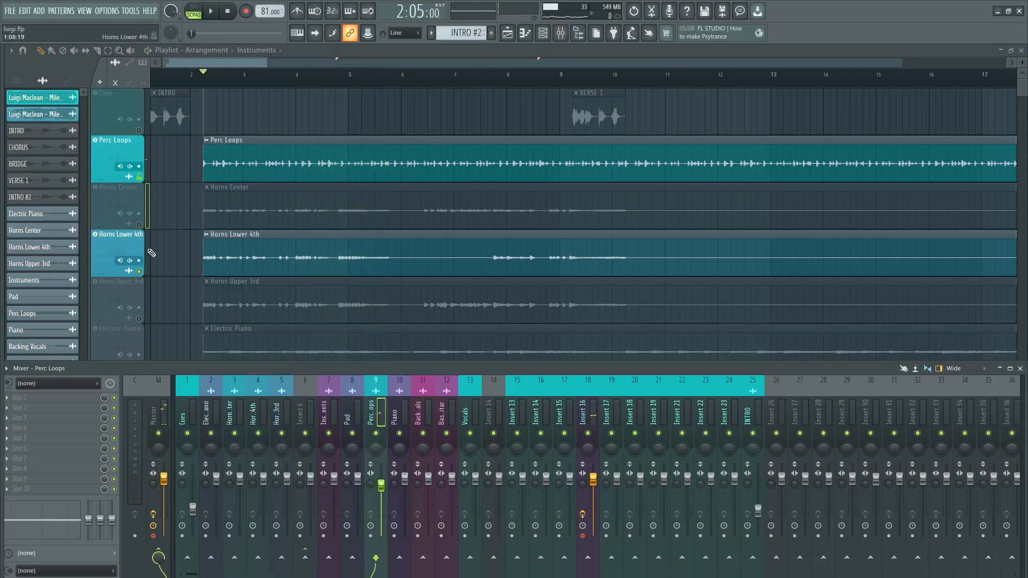
pyautogui.press('F9')
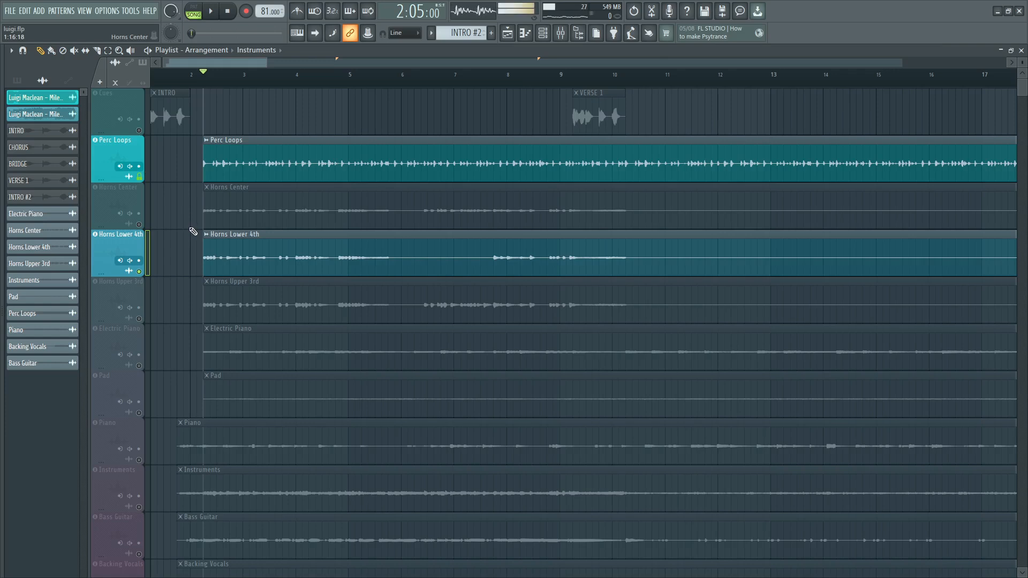
# - Save the project, and unmute Horns Center to play it with Horns Lower 4th and Perc Loops
pyautogui.hotkey('ctrl', 's')
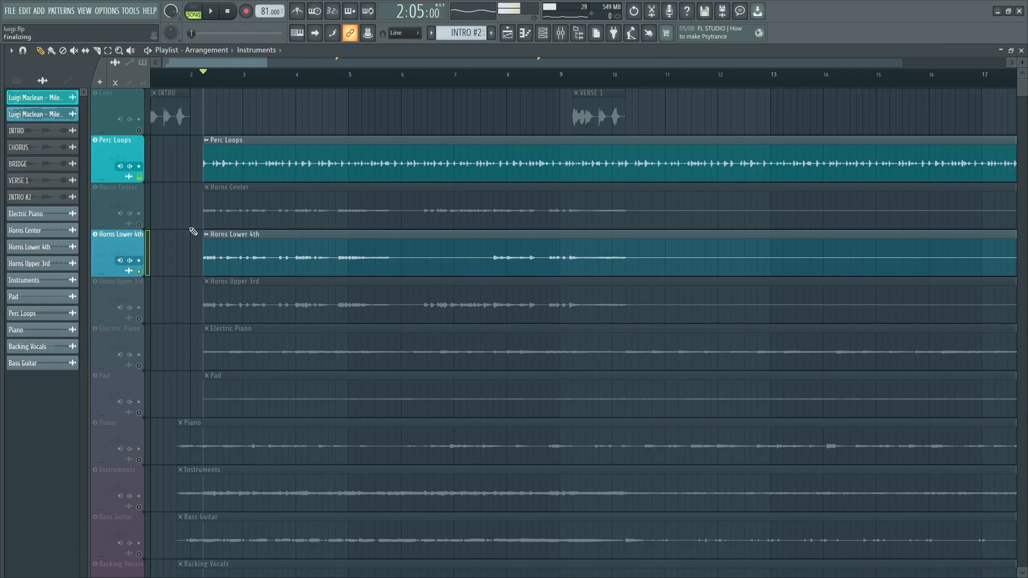
pyautogui.click(140, 225)
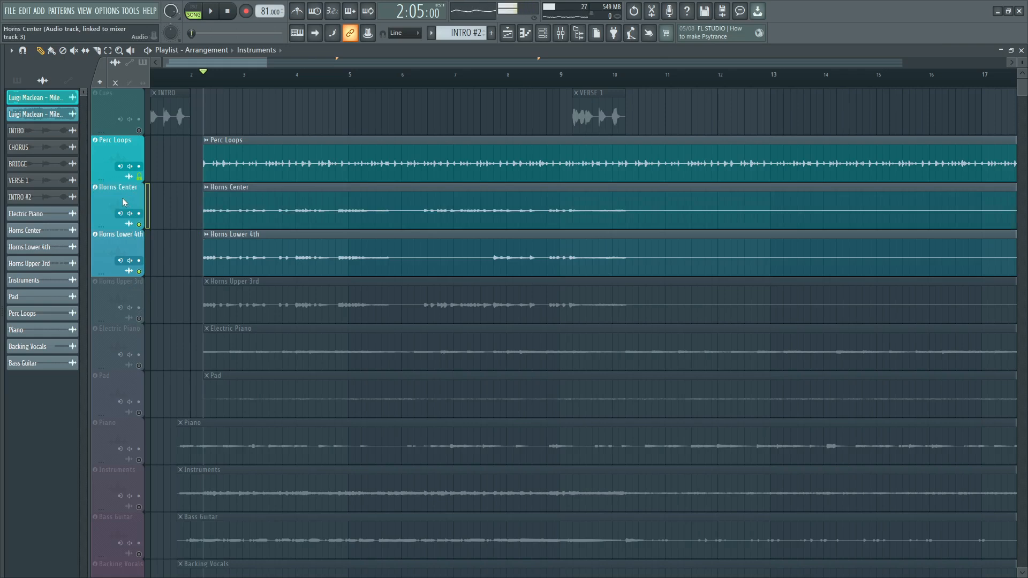
pyautogui.press('space')
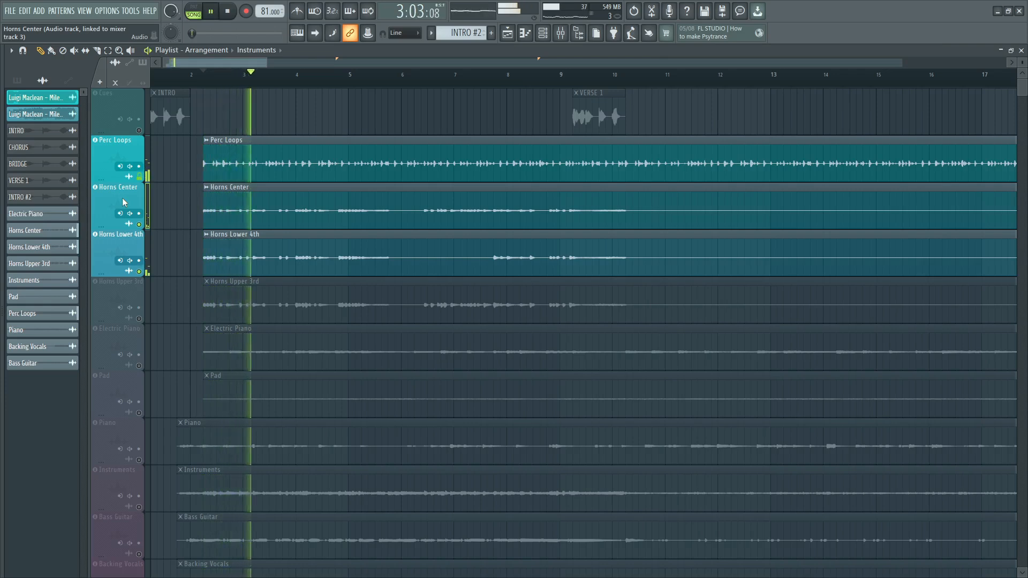
pyautogui.press('space')
# - Solo Horns Upper 3rd and play it from 2:05 over Perc Loops
pyautogui.click(140, 320)
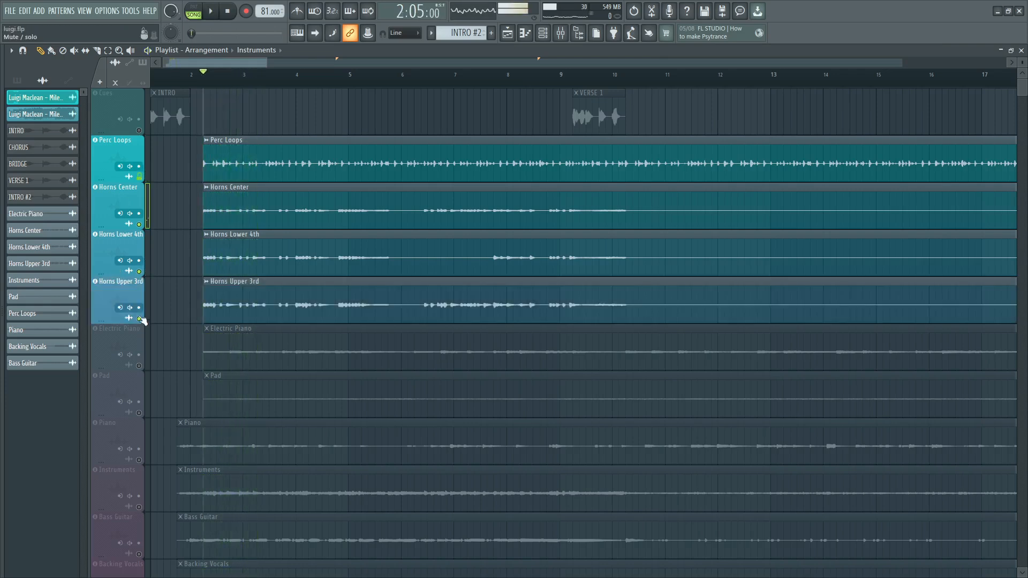
pyautogui.rightClick(140, 319)
pyautogui.press('space')
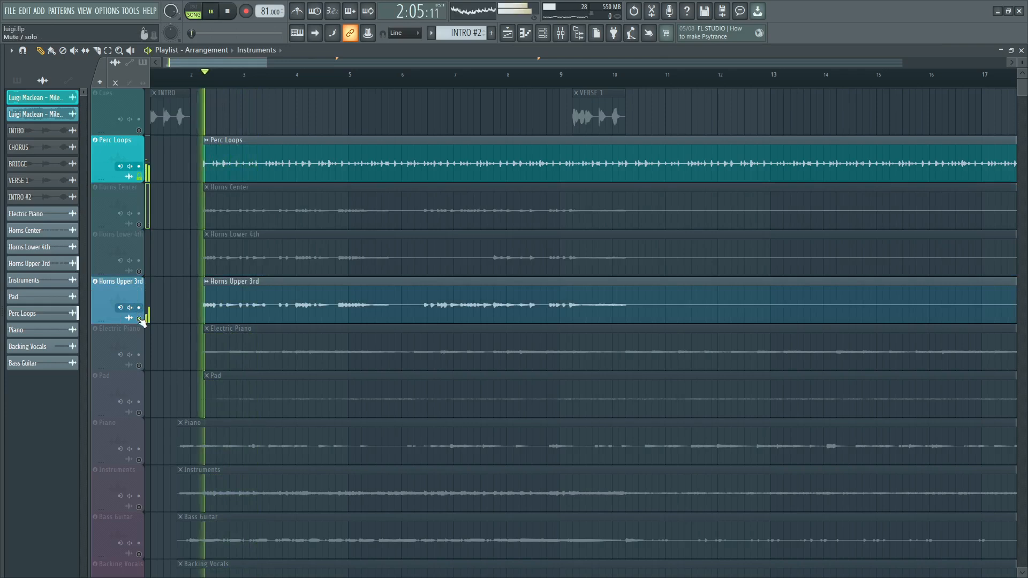
pyautogui.press('space')
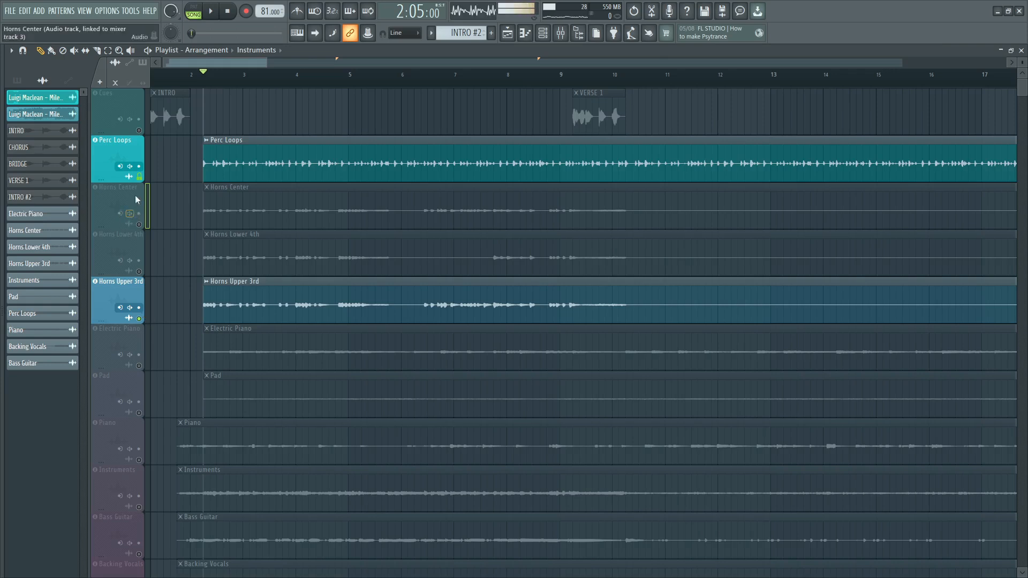
# - Unmute Horns Center and play it from 2:05 with Horns Upper 3rd and Perc Loops
pyautogui.click(139, 224)
pyautogui.press('space')
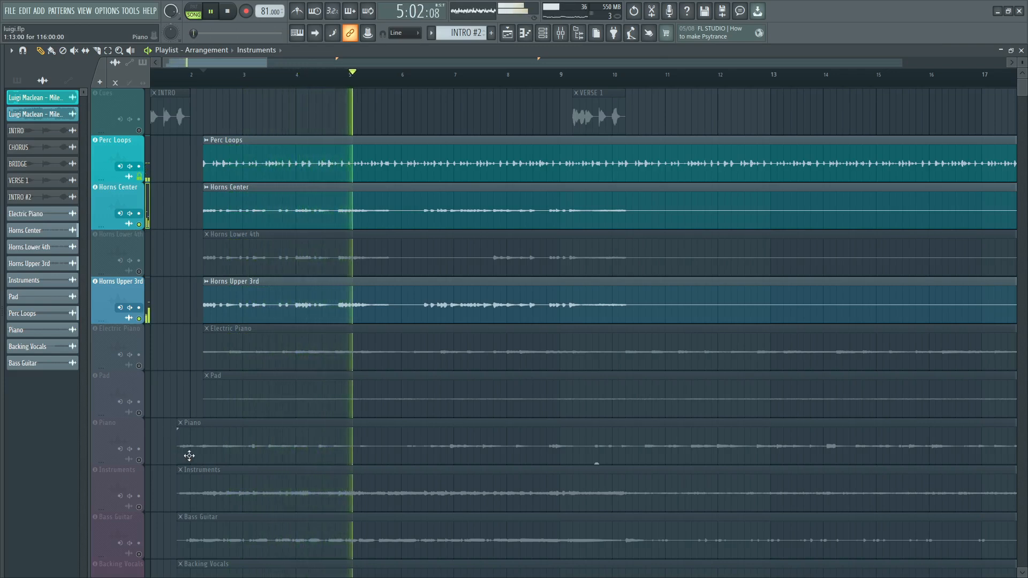
pyautogui.press('space')
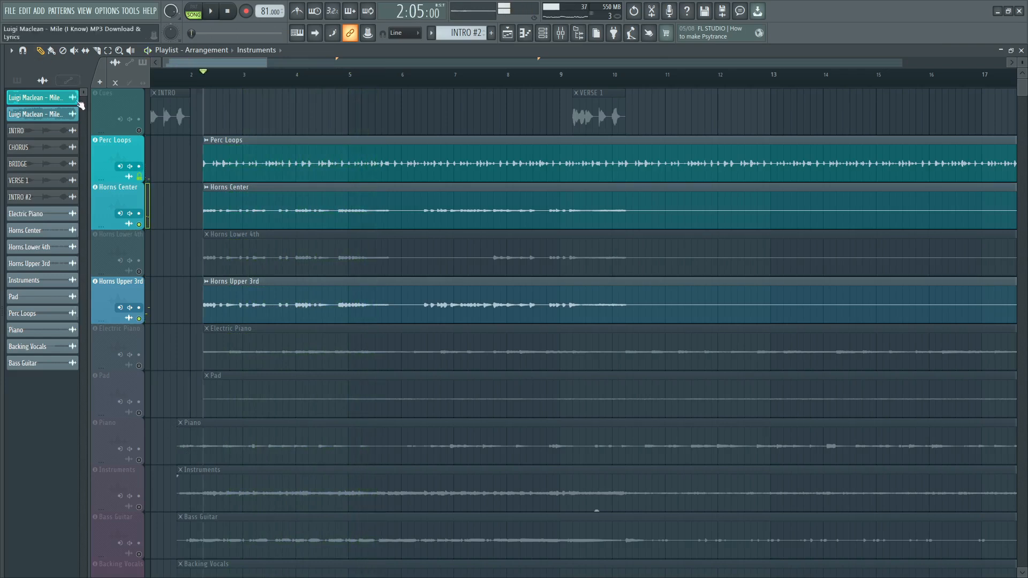
# - Unmute Horns Lower 4th, play all three horn tracks with Perc Loops, and briefly highlight the timeline from 2:05 to about 5:08
pyautogui.click(117, 238)
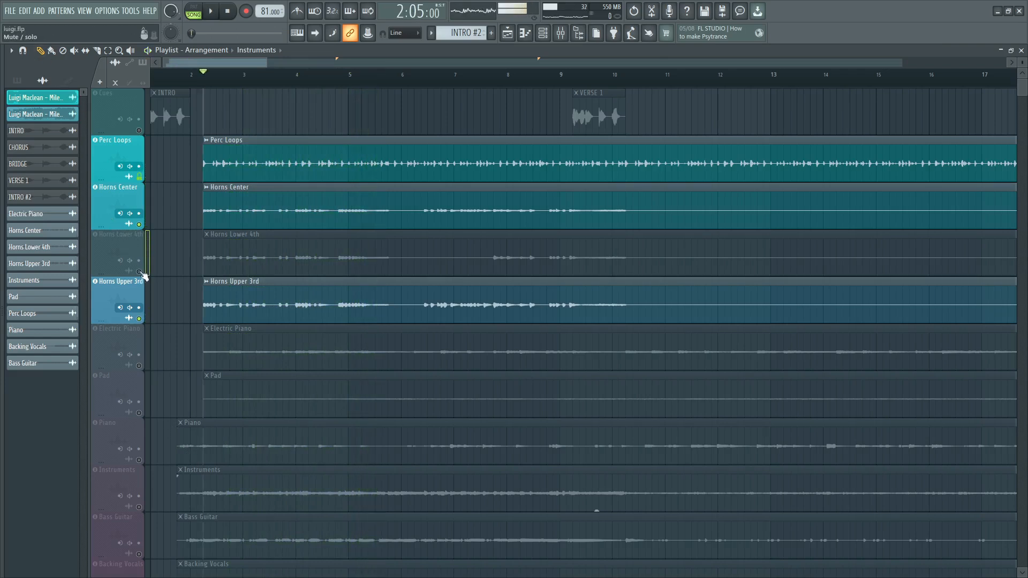
pyautogui.click(140, 260)
pyautogui.click(128, 300)
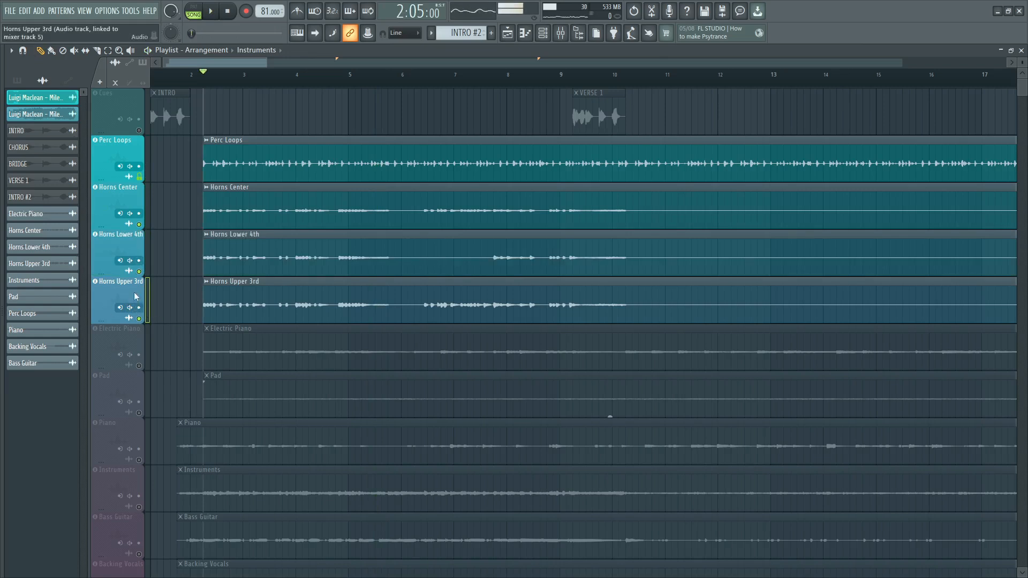
pyautogui.press('space')
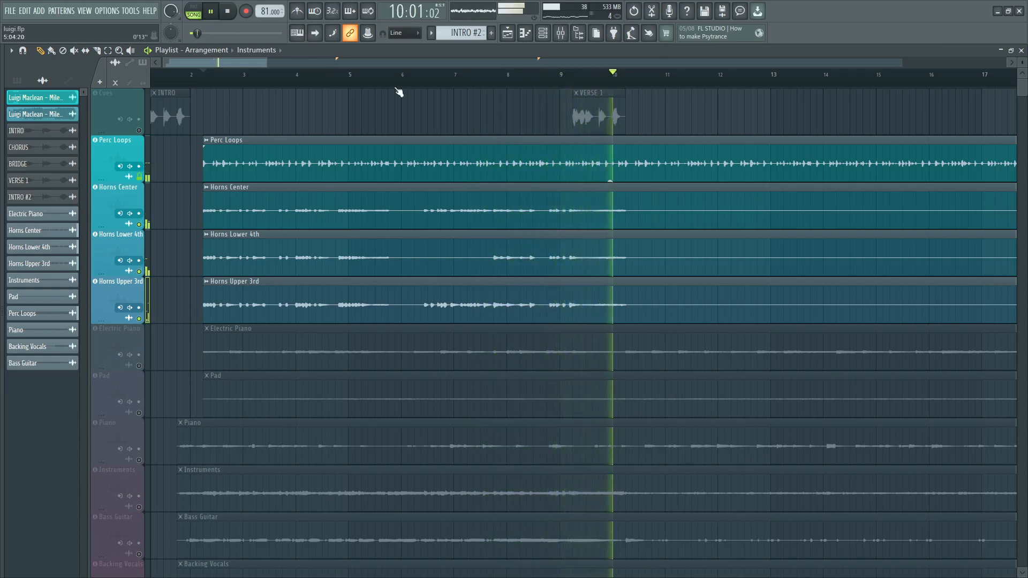
pyautogui.press('space')
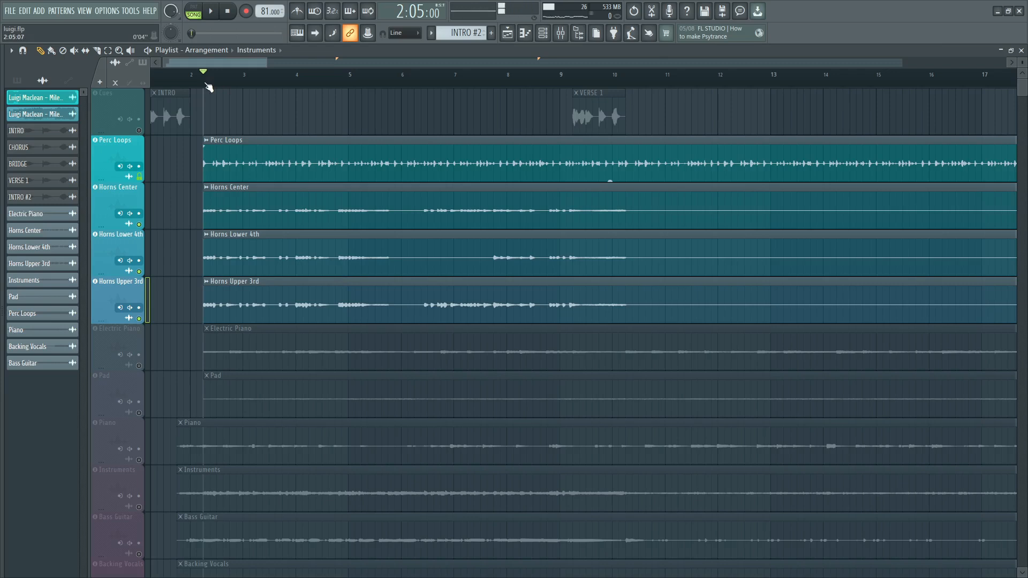
pyautogui.moveTo(209, 87); pyautogui.dragTo(378, 90)
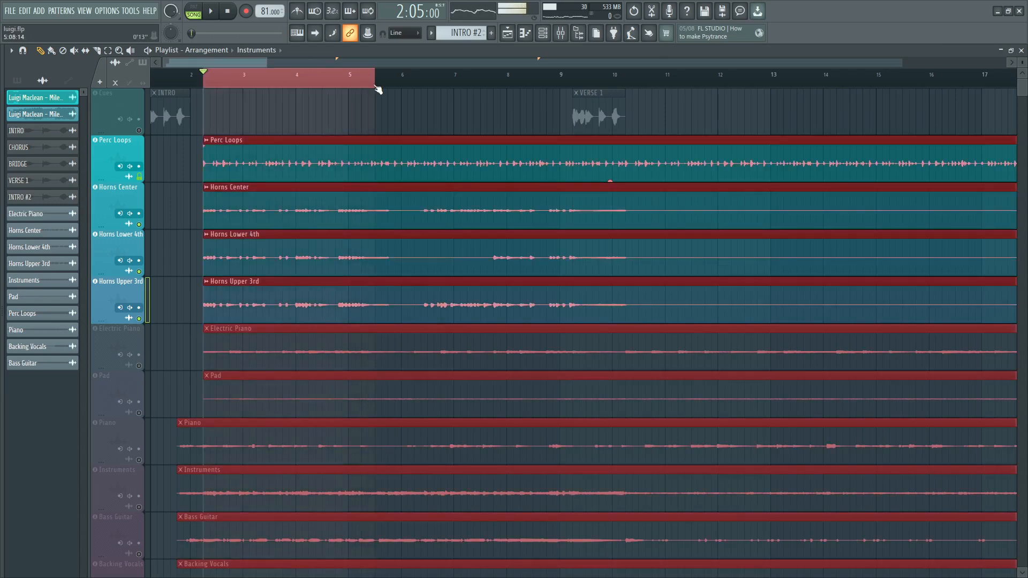
pyautogui.hotkey('ctrl', 'd')
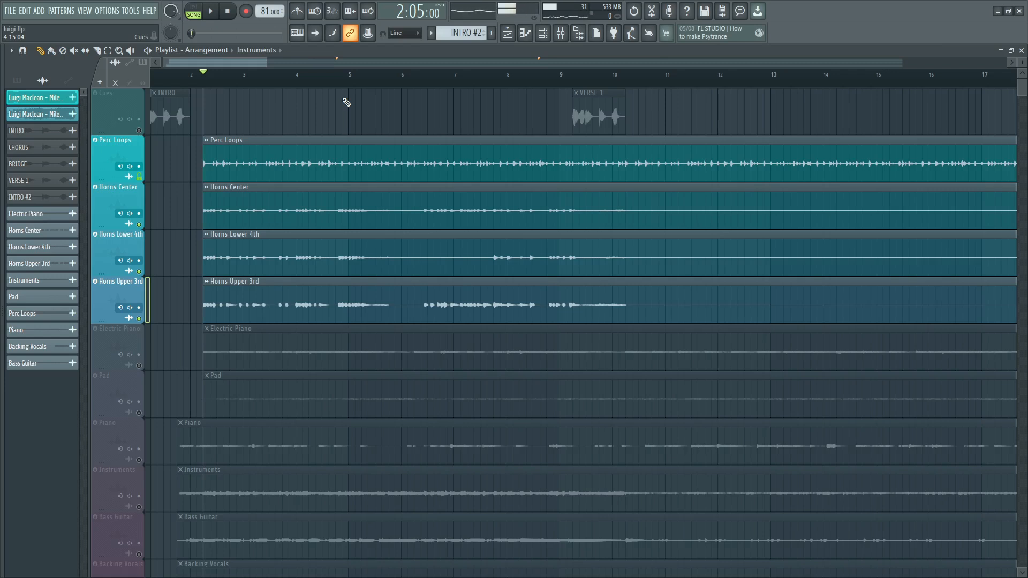
# - Solo the Electric Piano track and play it from 2:05 over Perc Loops
pyautogui.rightClick(139, 366)
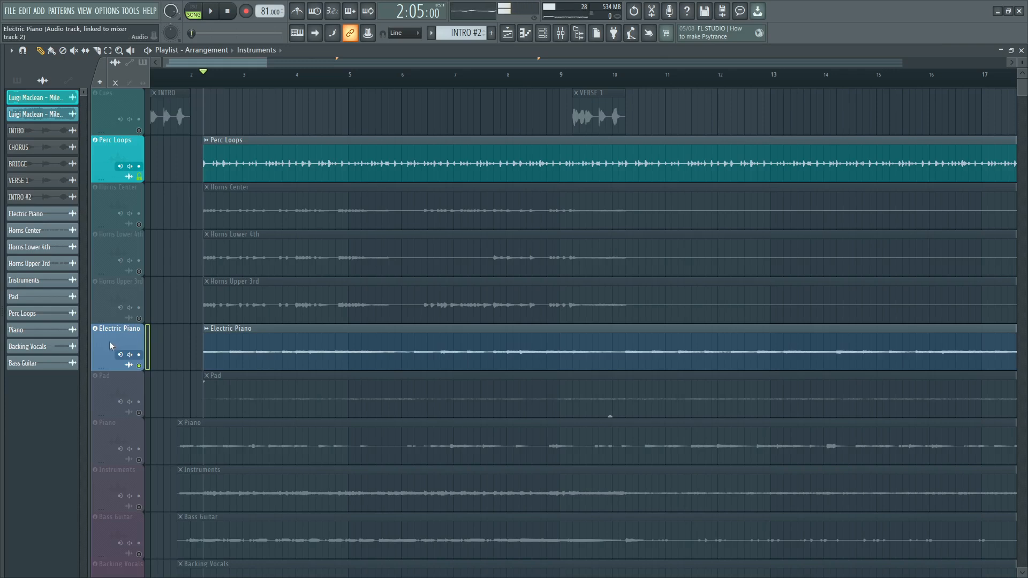
pyautogui.press('space')
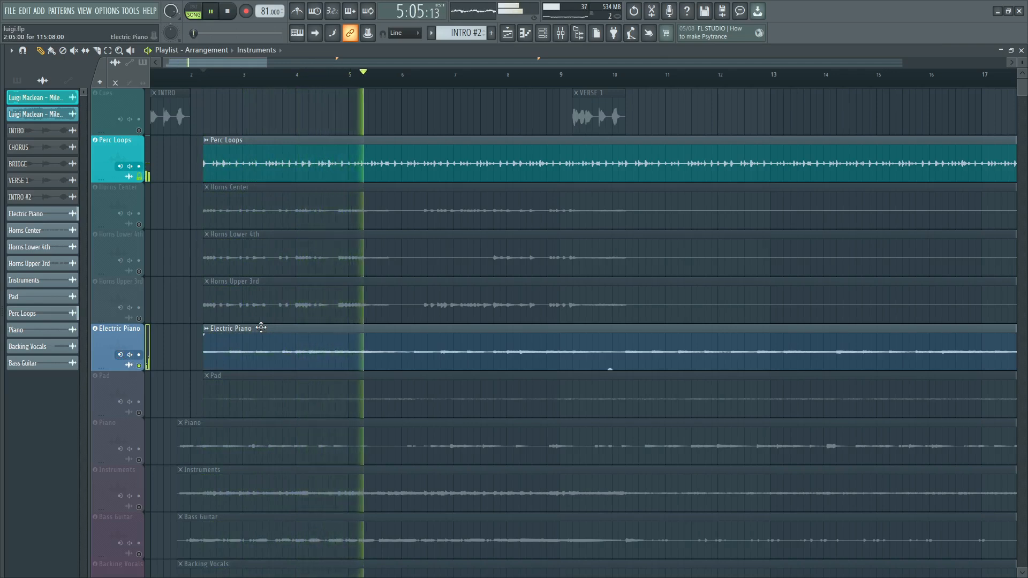
pyautogui.press('space')
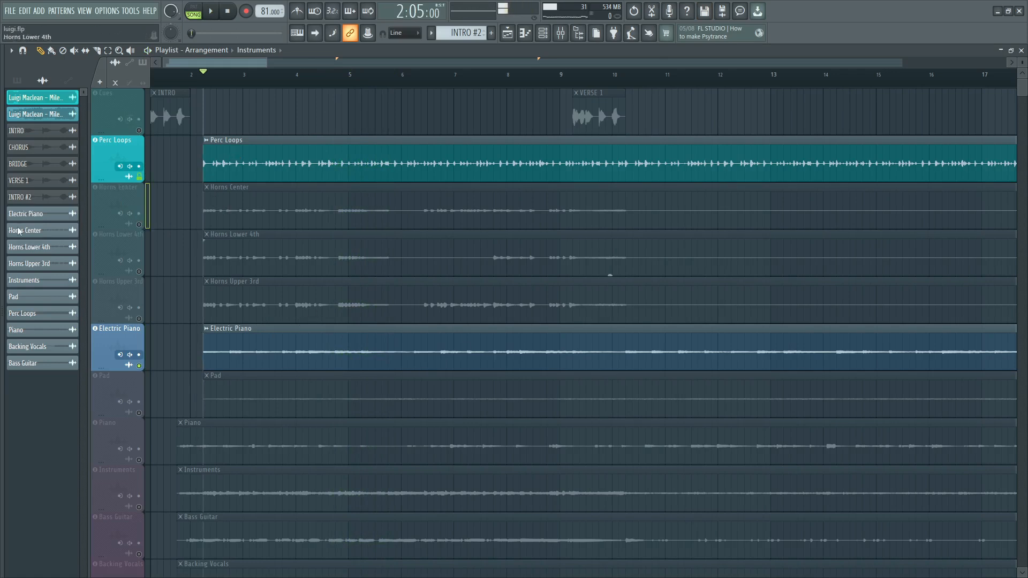
# - Switch the solo in turn through Horns Center, Perc Loops, Horns Upper 3rd and back to Electric Piano
pyautogui.click(140, 224)
pyautogui.rightClick(140, 225)
pyautogui.rightClick(139, 224)
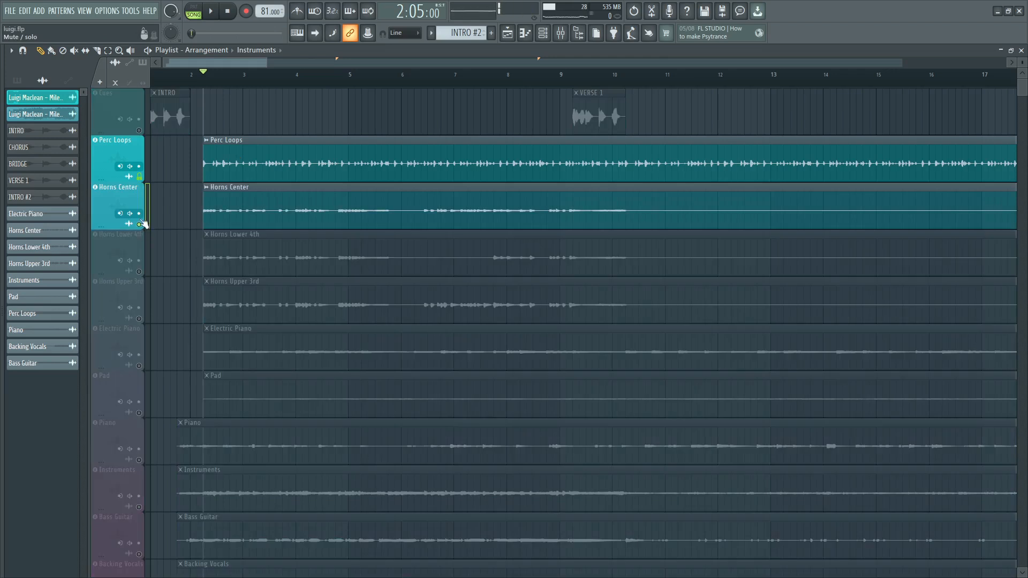
pyautogui.rightClick(139, 178)
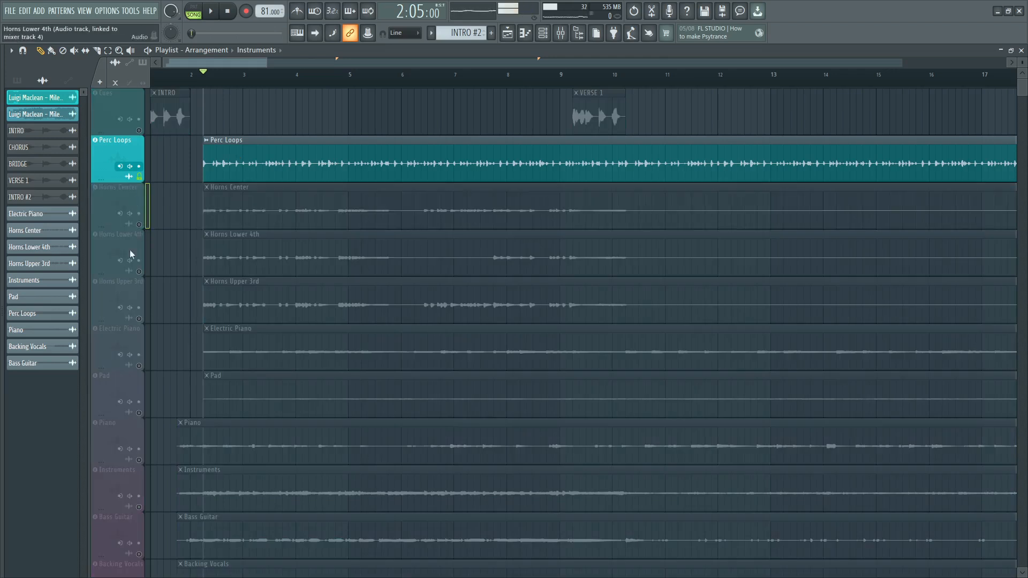
pyautogui.click(140, 319)
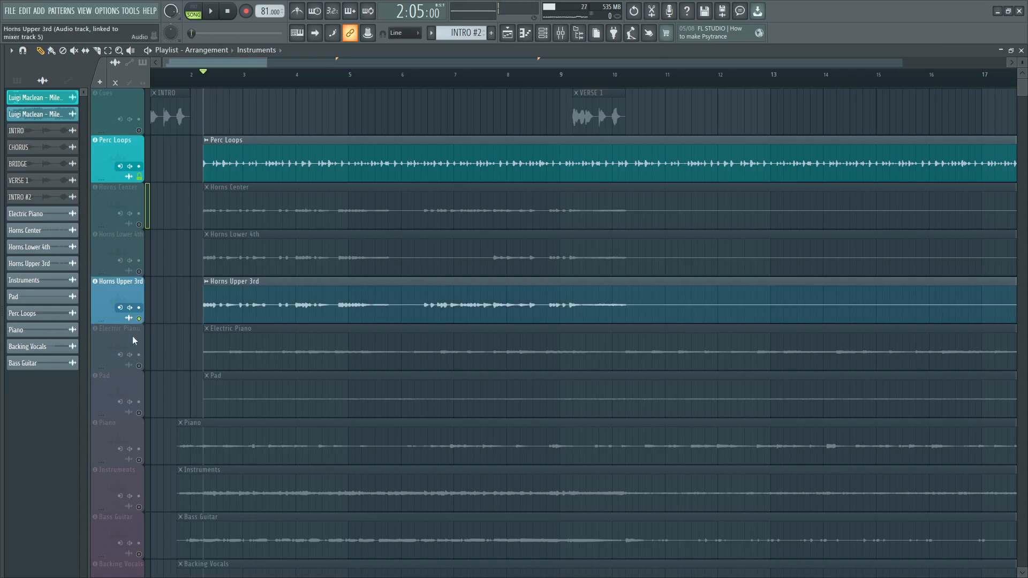
pyautogui.click(139, 366)
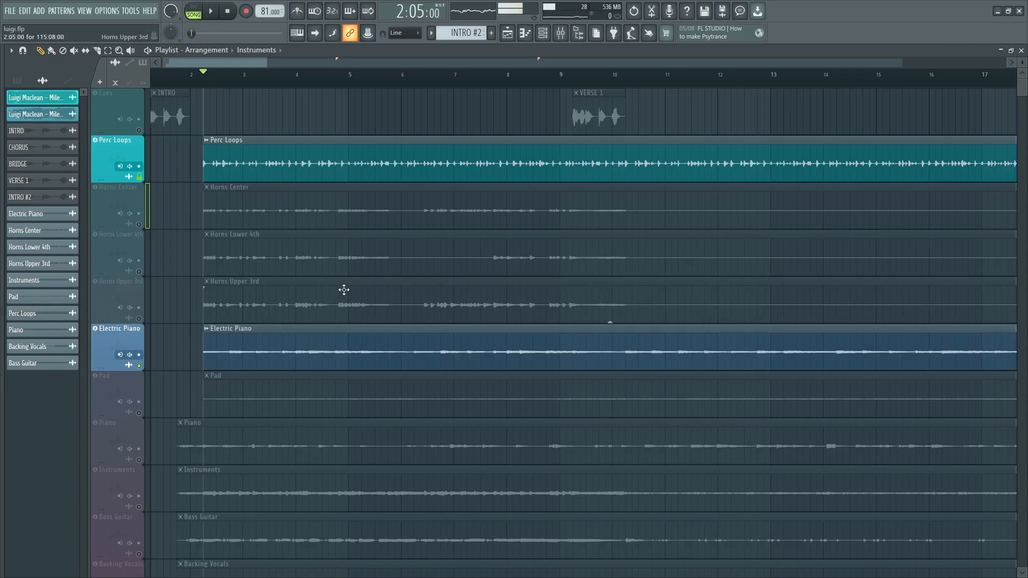
# - Unmute the Pad track and play it from 2:05 together with Electric Piano and Perc Loops
pyautogui.scroll(-1, 351, 343)
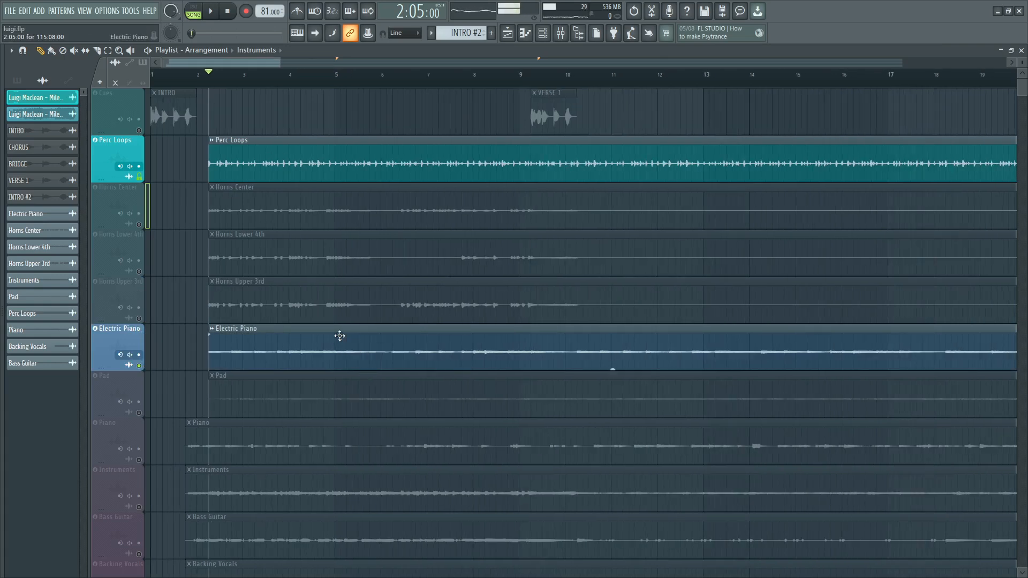
pyautogui.scroll(-1, 340, 336)
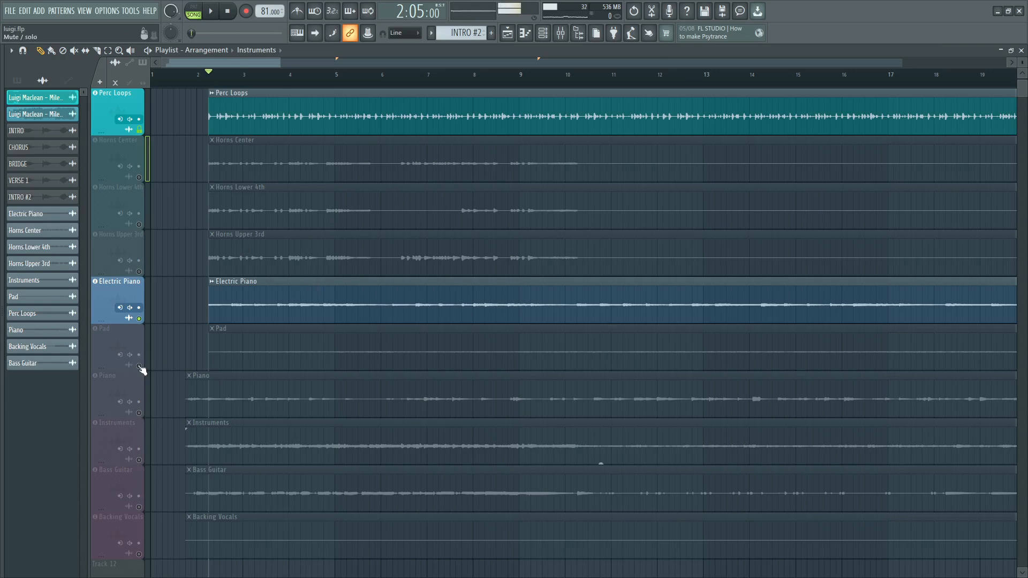
pyautogui.click(103, 339)
pyautogui.click(143, 369)
pyautogui.press('space')
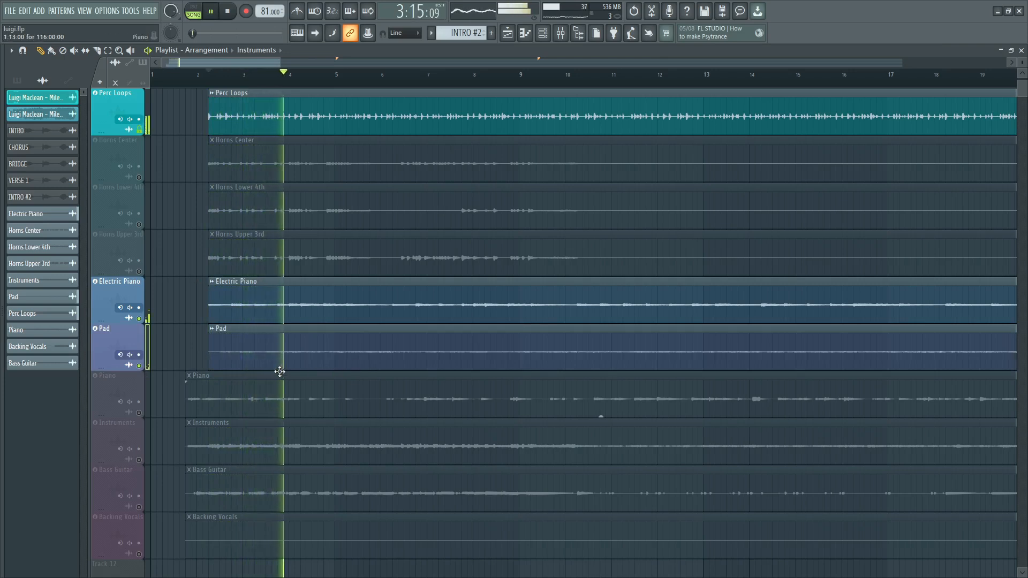
pyautogui.press('space')
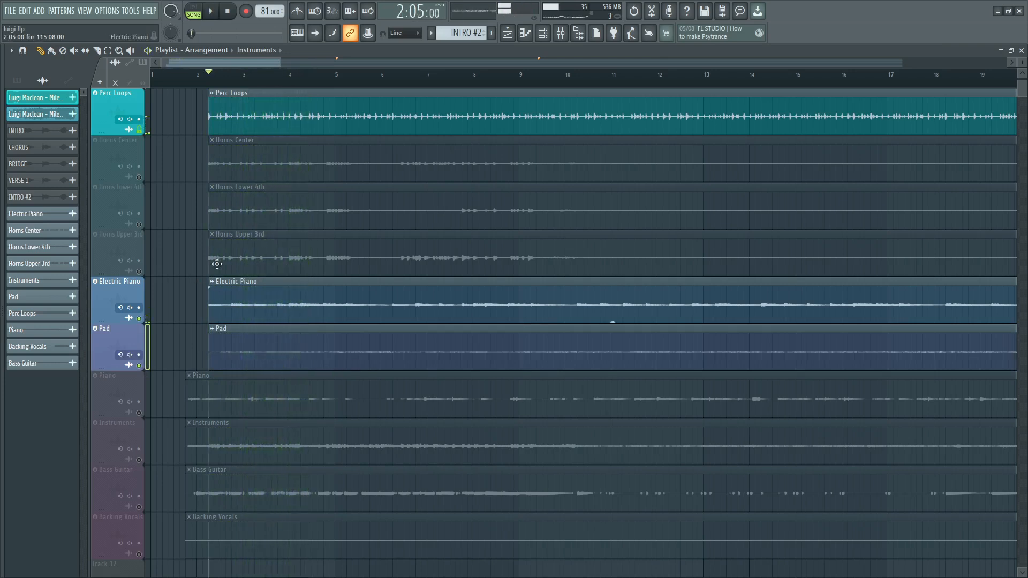
pyautogui.moveTo(213, 78)
pyautogui.mouseDown()
pyautogui.moveTo(264, 79)
pyautogui.moveTo(206, 88)
pyautogui.moveTo(214, 84)
pyautogui.mouseUp()
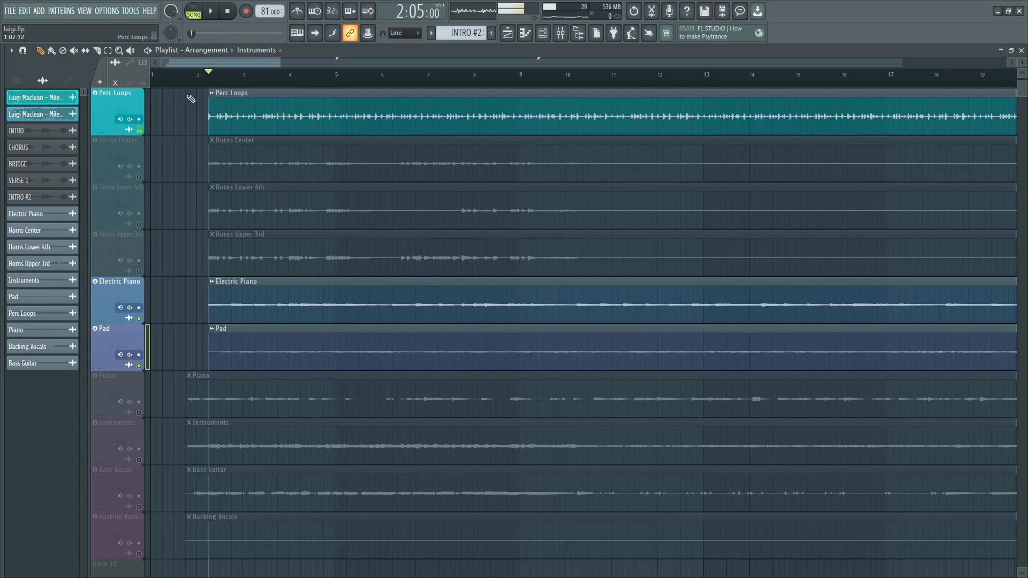
pyautogui.scroll(-2, 218, 214)
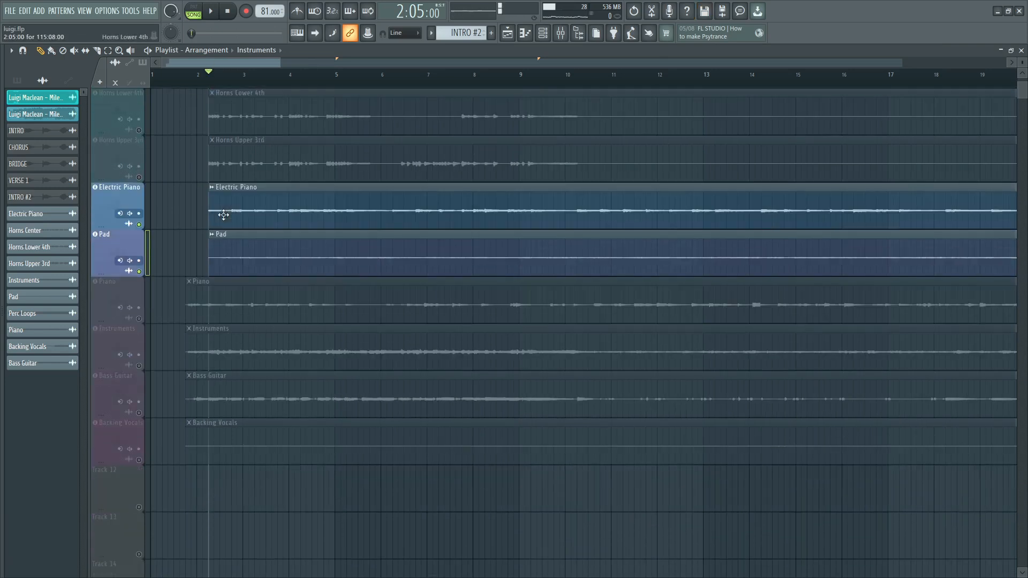
# - Solo the Piano track, unmute Pad, and play both with Perc Loops from 1:09
pyautogui.rightClick(141, 320)
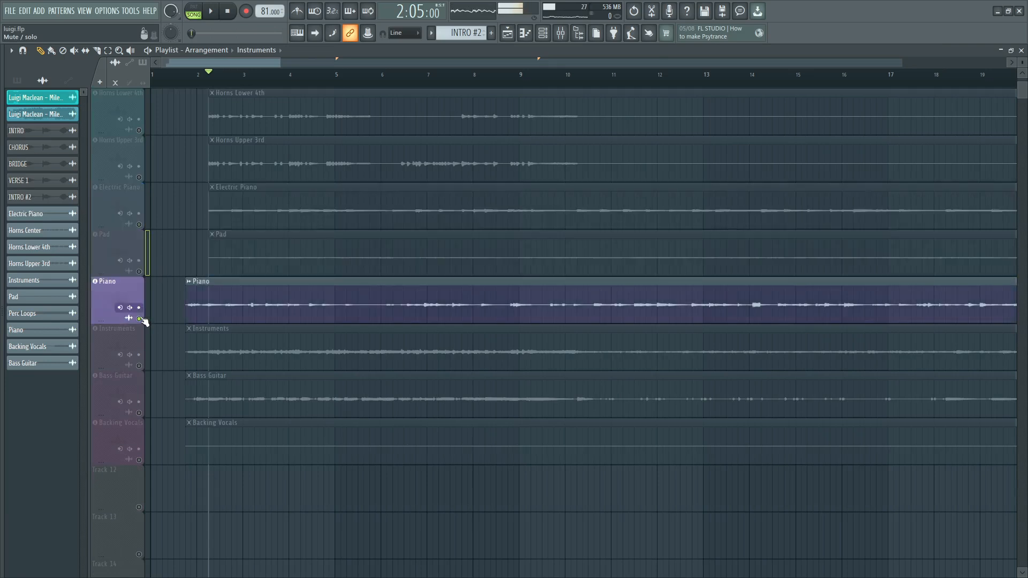
pyautogui.click(139, 271)
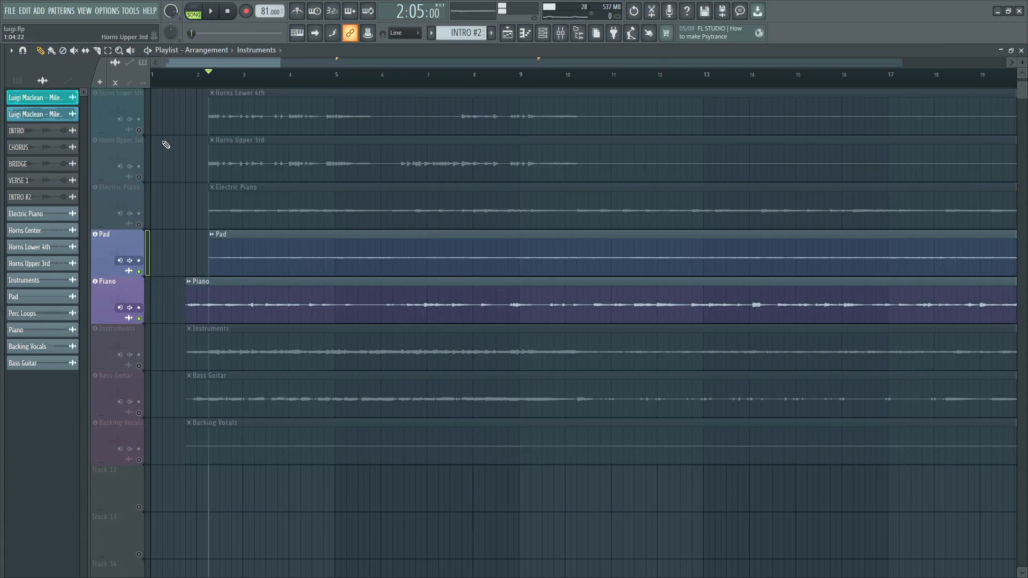
pyautogui.click(172, 75)
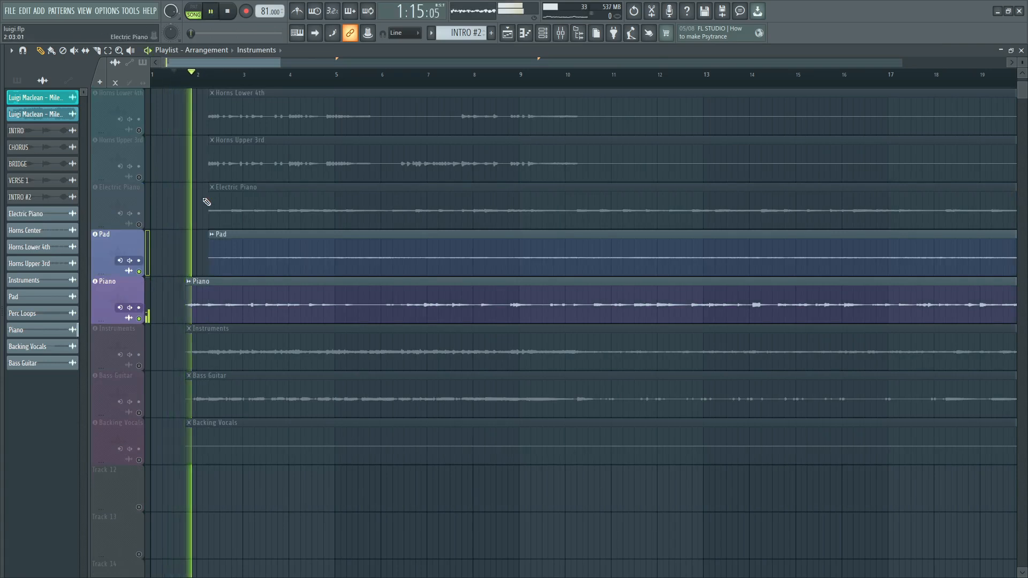
pyautogui.scroll(2, 207, 202)
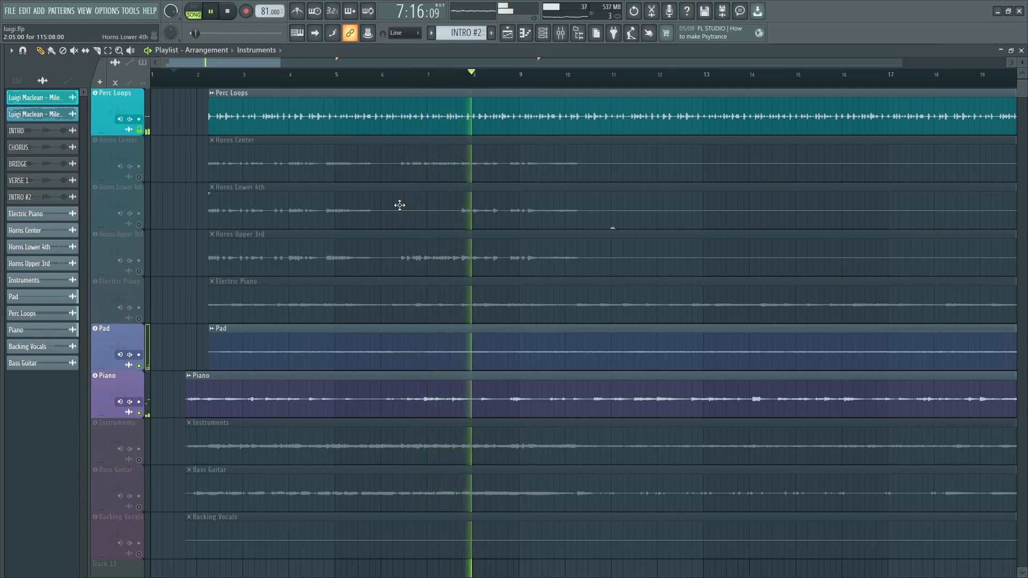
pyautogui.press('space')
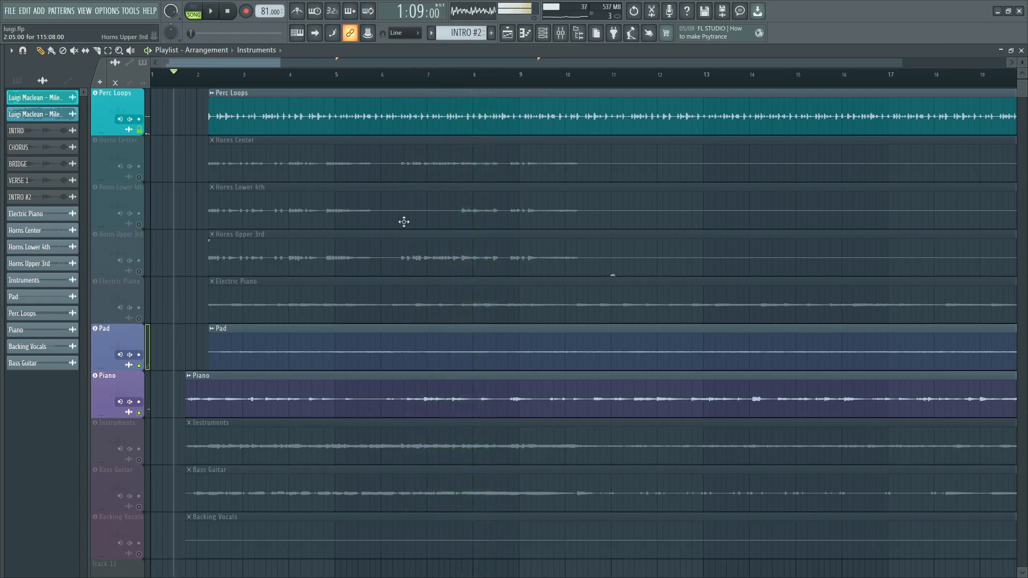
# - Select the Piano track and set the playback position to 1:13 at the start of its clip
pyautogui.click(196, 80)
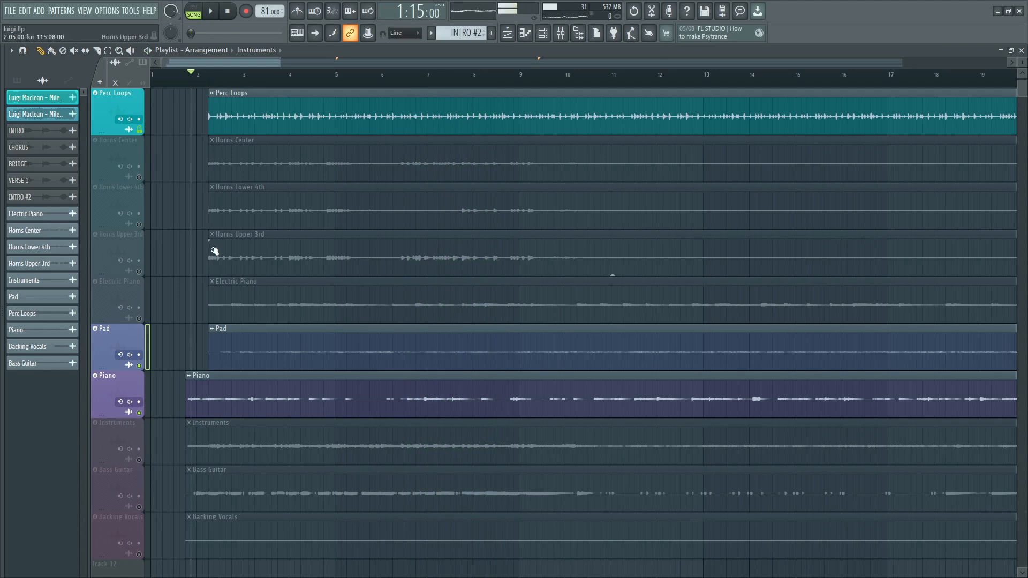
pyautogui.scroll(2, 205, 264)
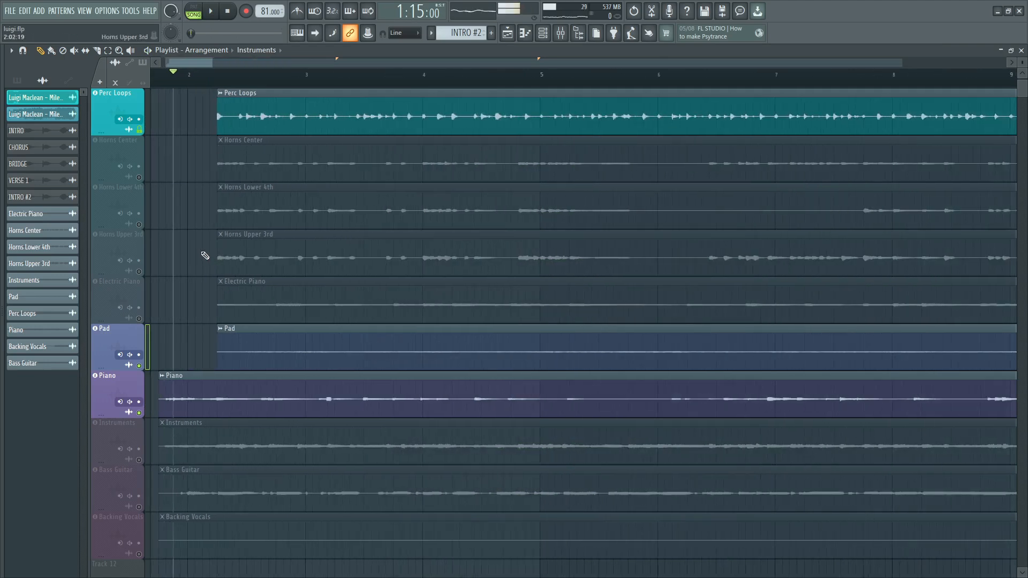
pyautogui.scroll(-2, 202, 252)
pyautogui.click(176, 82)
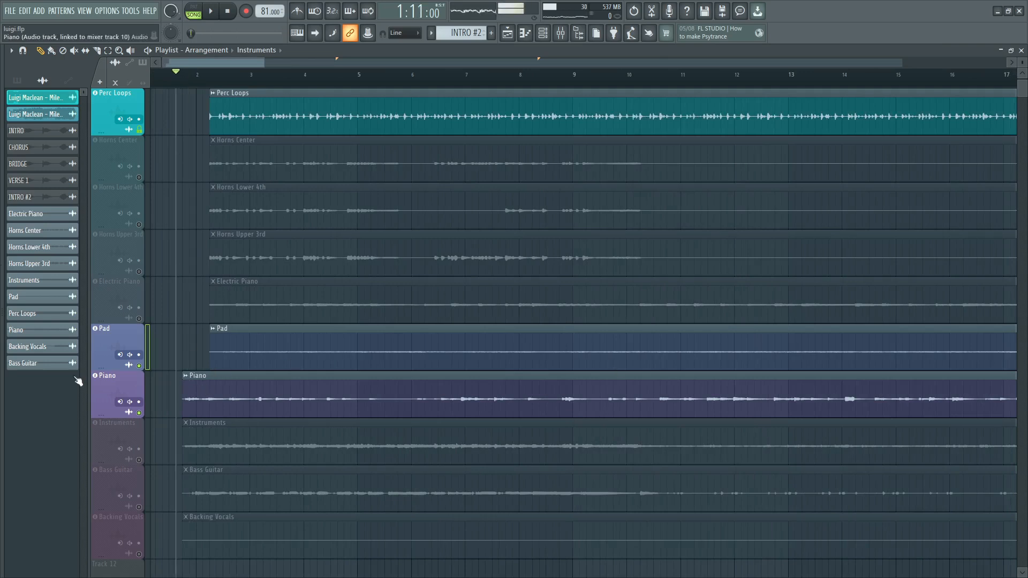
pyautogui.click(135, 391)
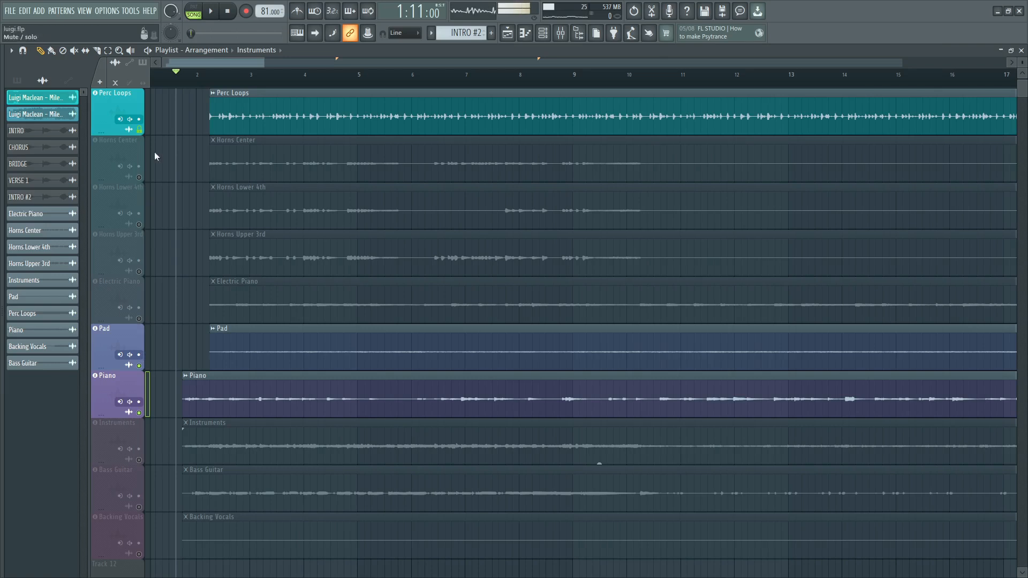
pyautogui.scroll(2, 178, 79)
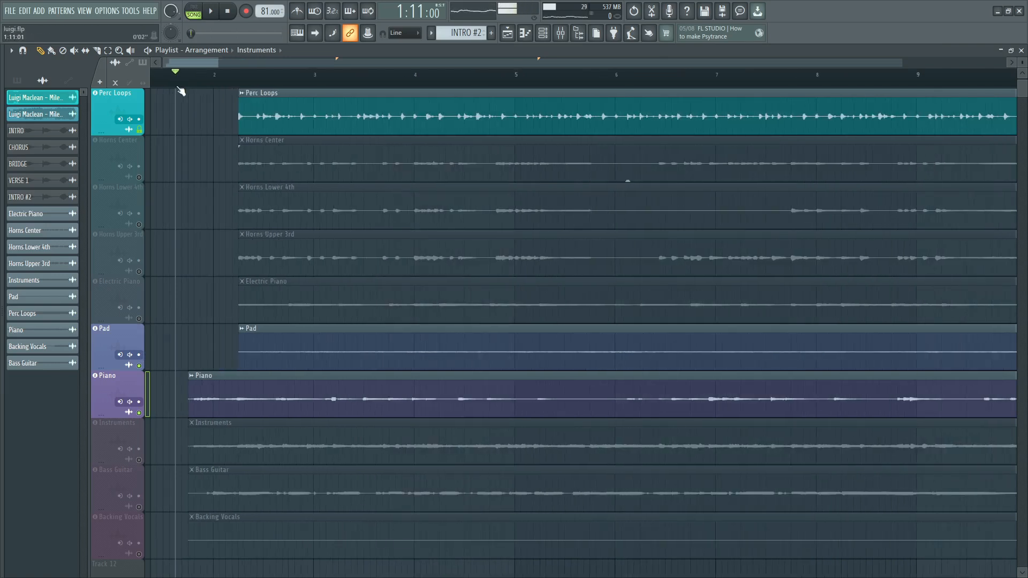
pyautogui.moveTo(181, 79); pyautogui.dragTo(189, 76)
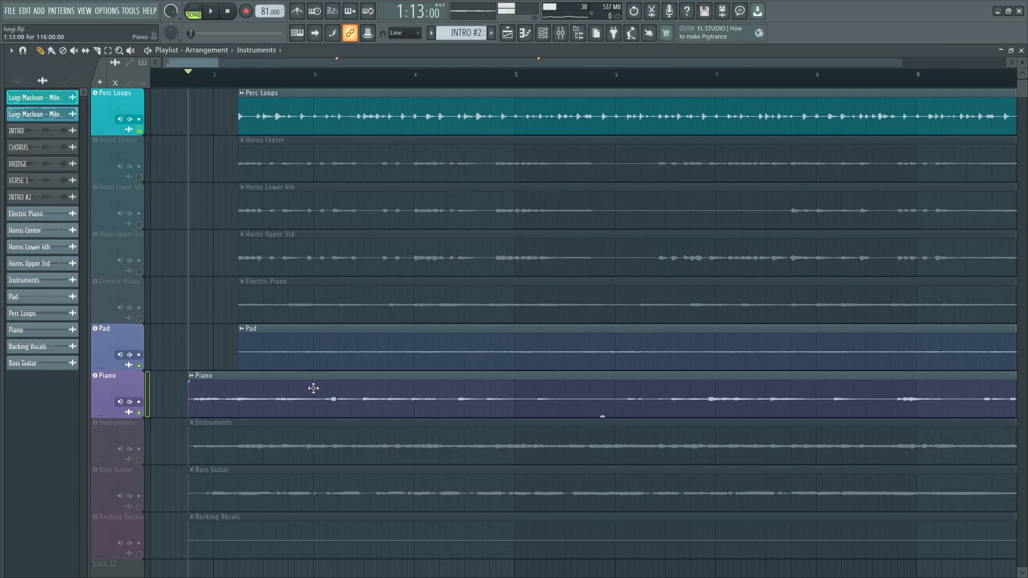
# - Solo the Instruments track and play it twice from 1:13 over Perc Loops
pyautogui.scroll(-2, 311, 391)
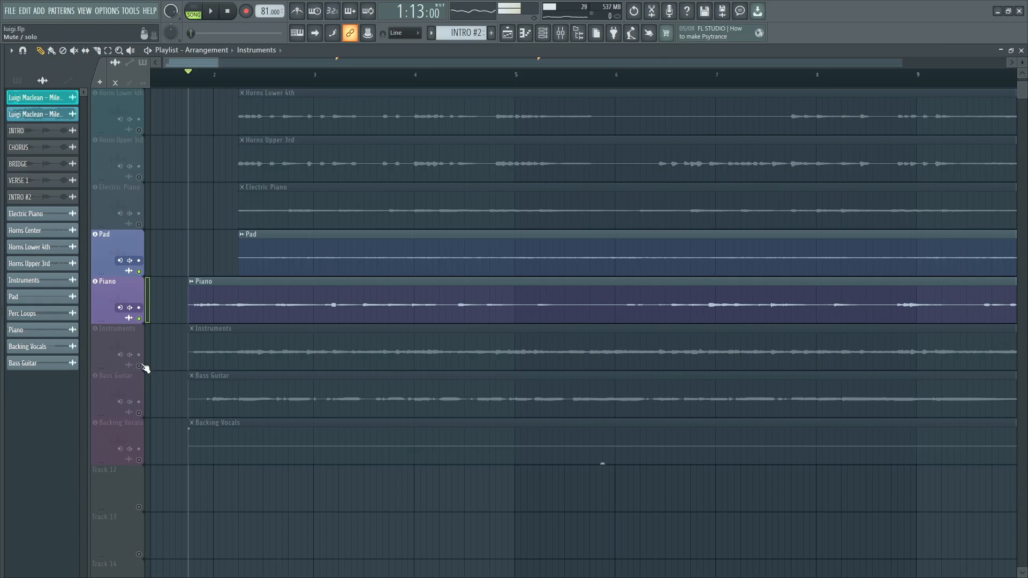
pyautogui.rightClick(139, 366)
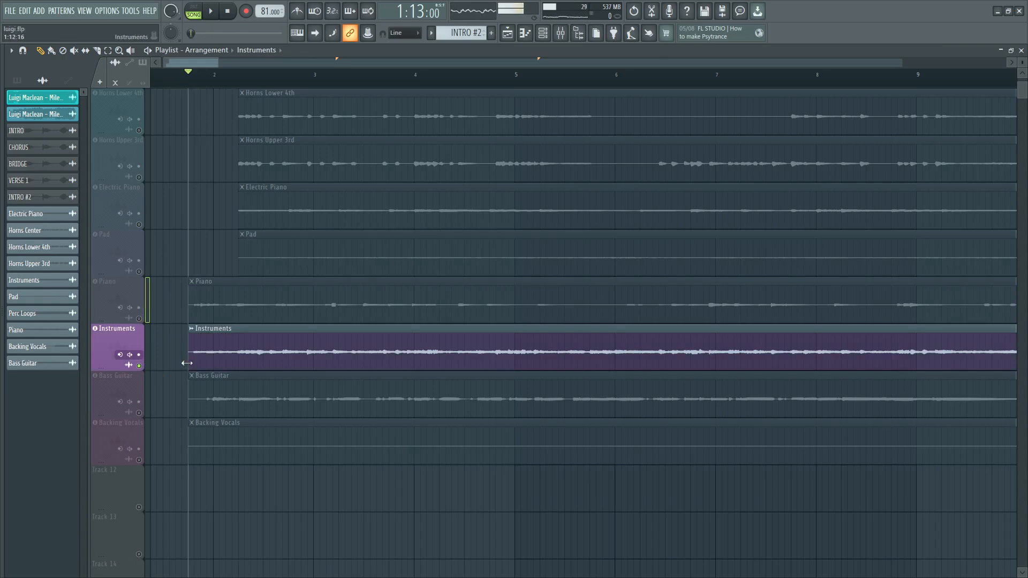
pyautogui.press('space')
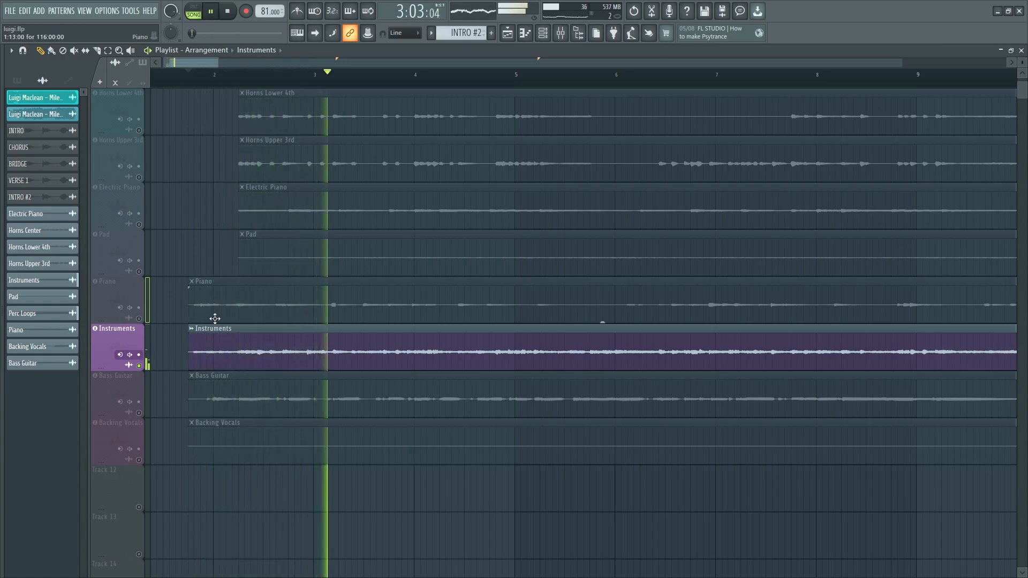
pyautogui.press('space')
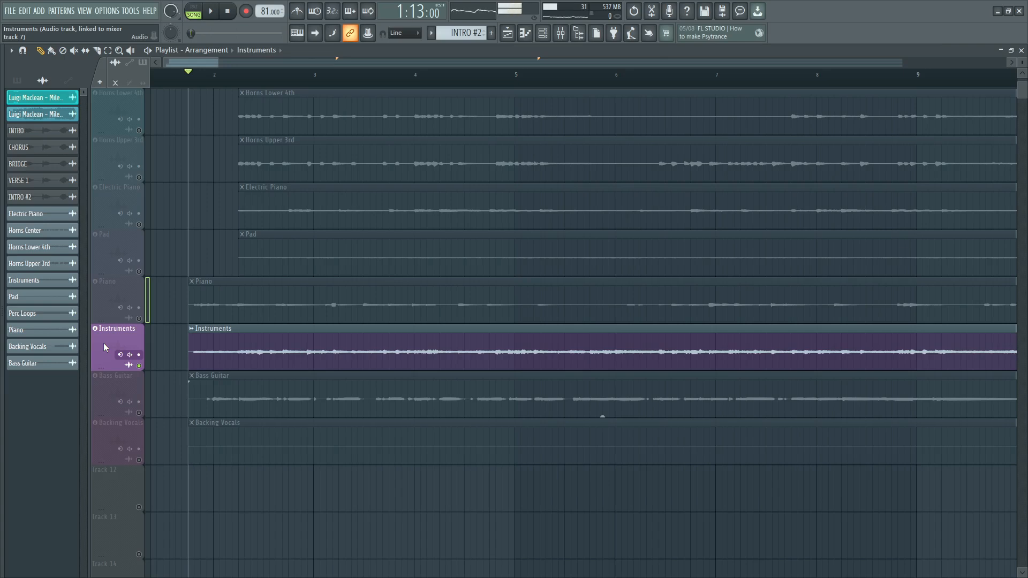
pyautogui.press('space')
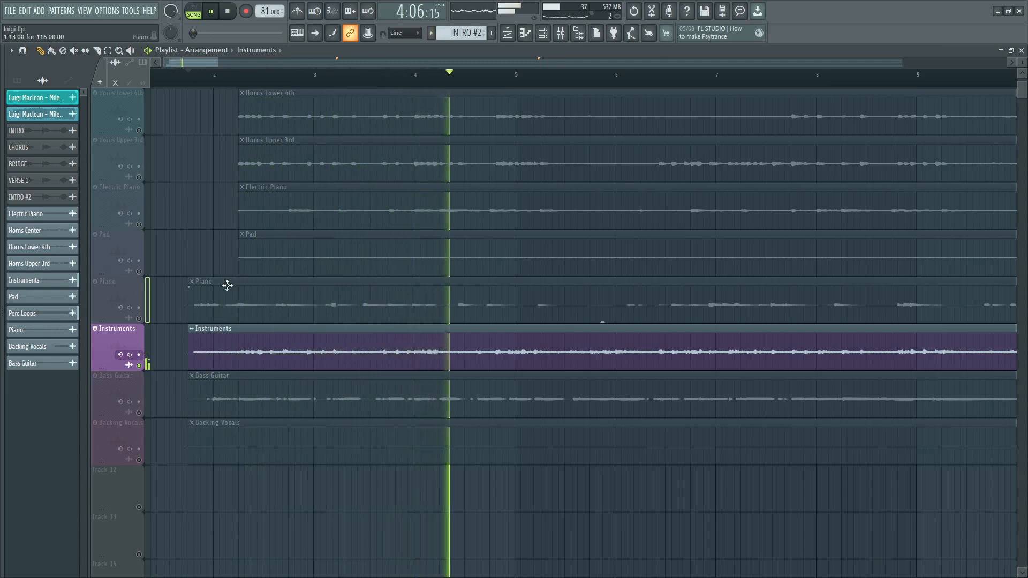
pyautogui.press('space')
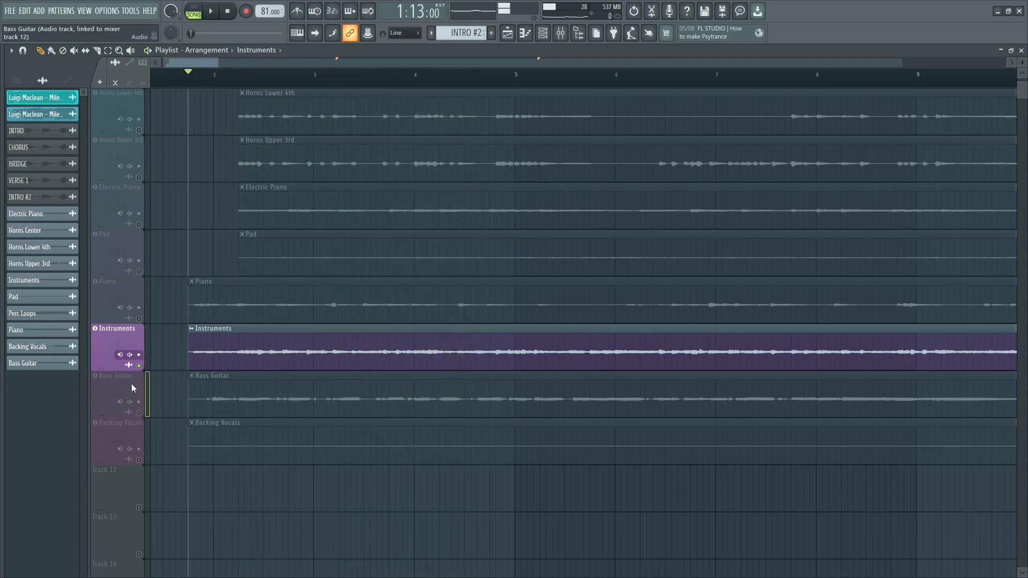
# - Solo the Bass Guitar track and play it from 1:16 over Perc Loops
pyautogui.click(142, 414)
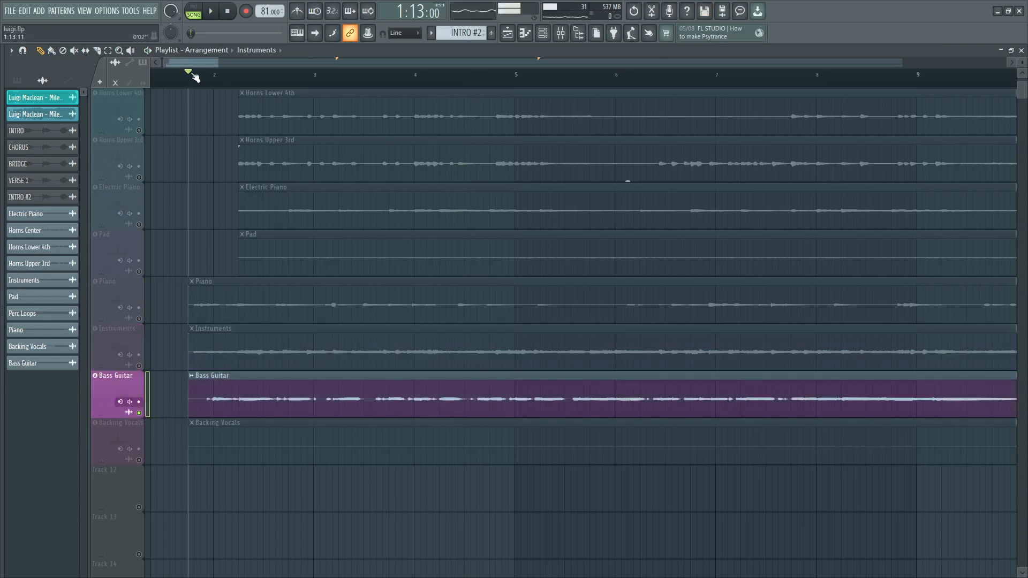
pyautogui.moveTo(195, 78); pyautogui.dragTo(211, 93)
pyautogui.press('space')
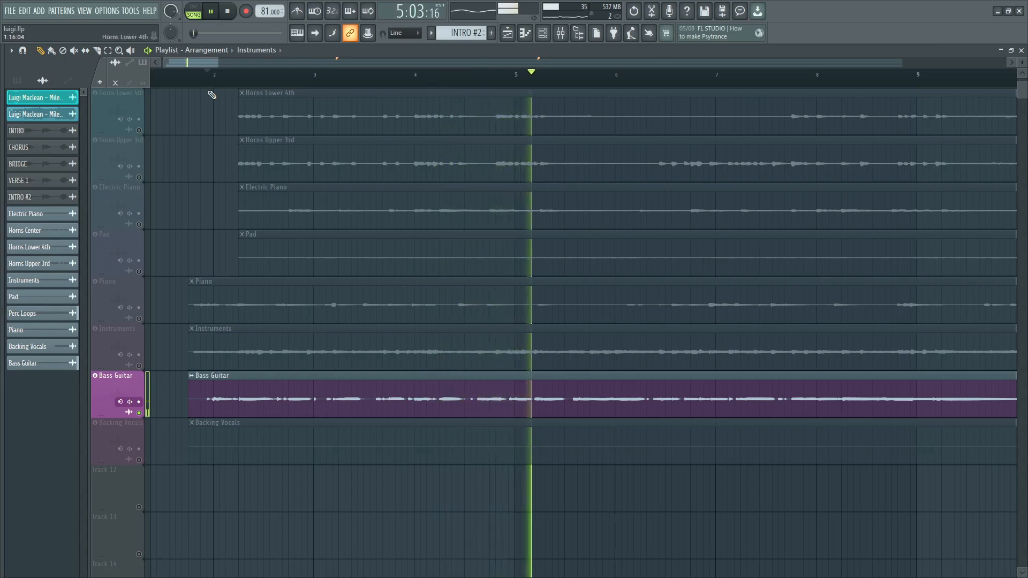
pyautogui.press('space')
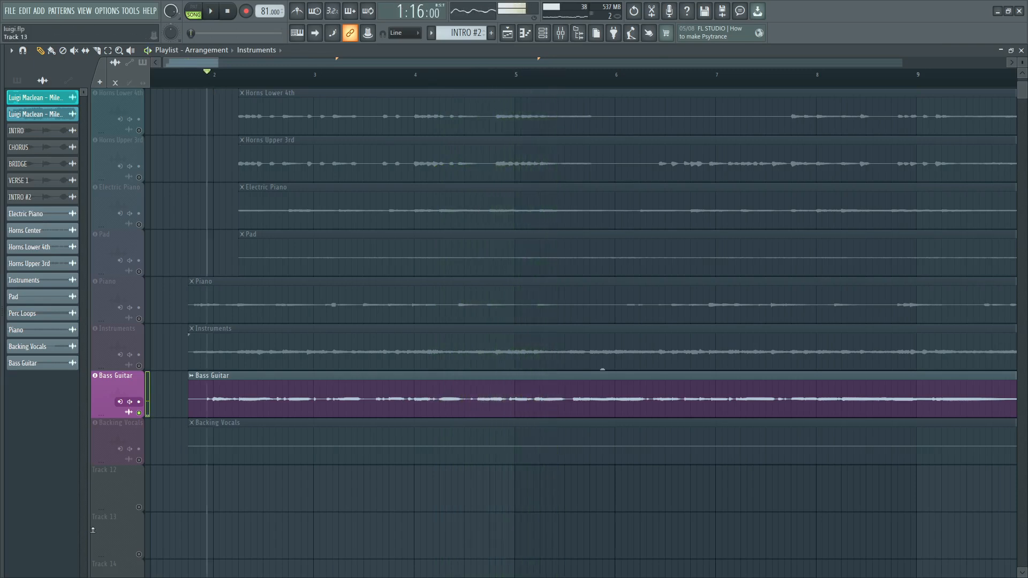
# - Solo Backing Vocals, play it from 28:09 just before the Chorus marker, and bring in Bass Guitar during playback
pyautogui.click(140, 461)
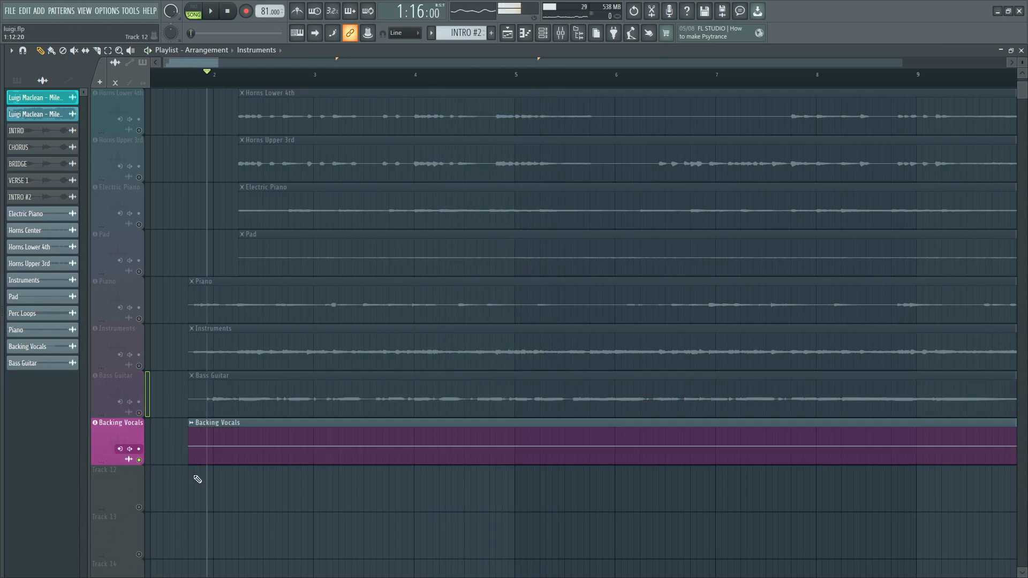
pyautogui.scroll(-10, 198, 479)
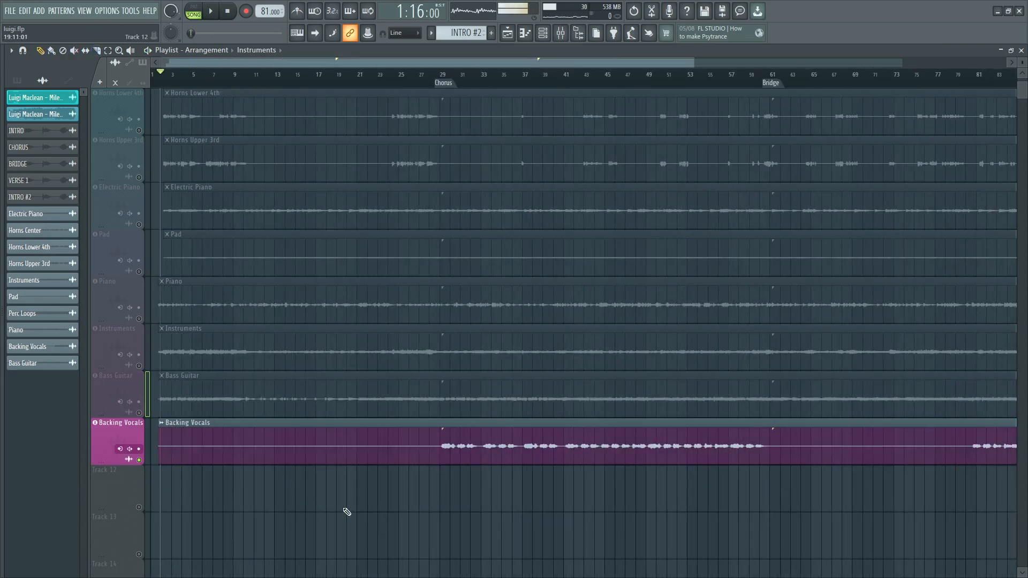
pyautogui.click(445, 85)
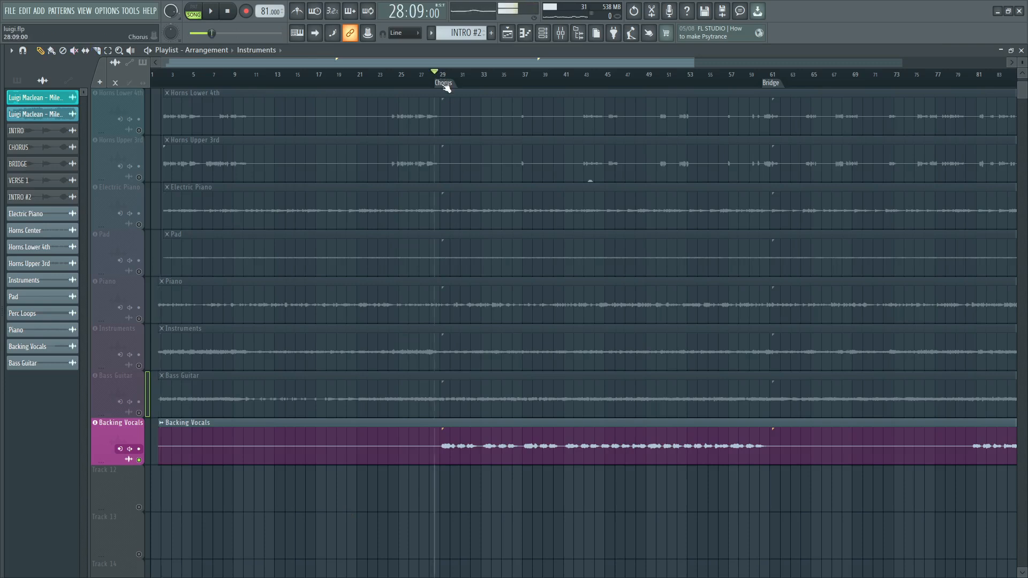
pyautogui.press('space')
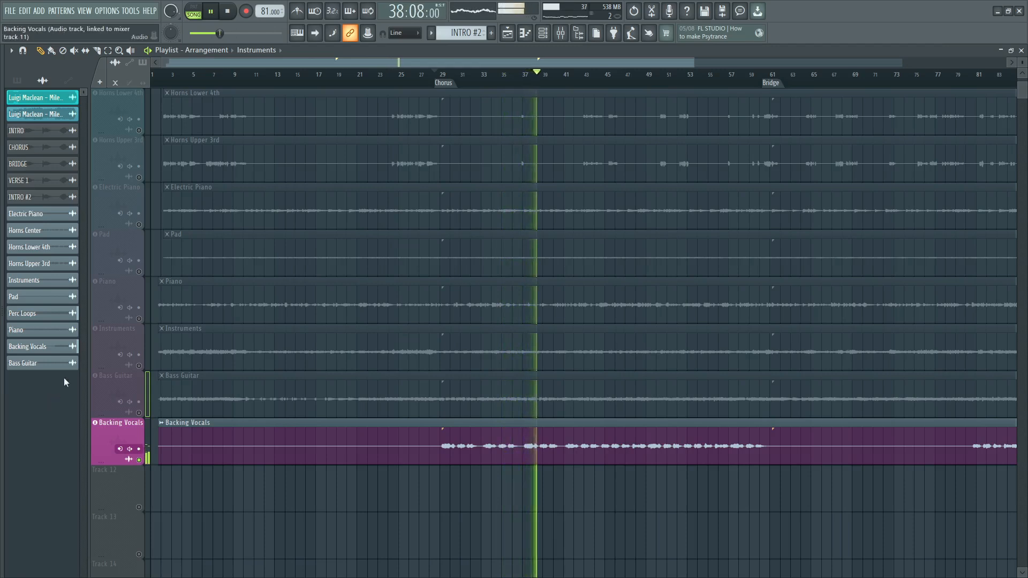
pyautogui.click(131, 412)
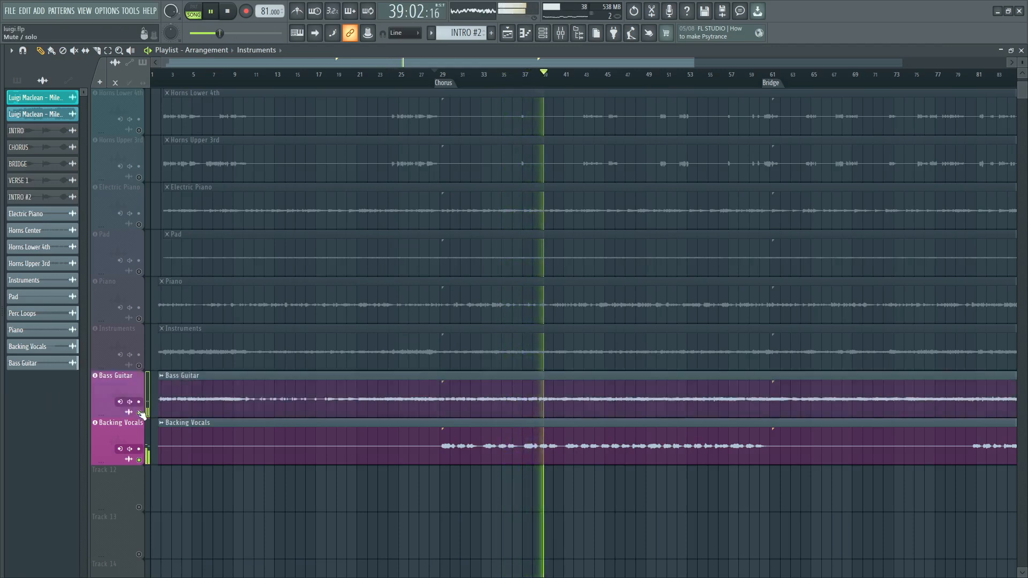
pyautogui.press('space')
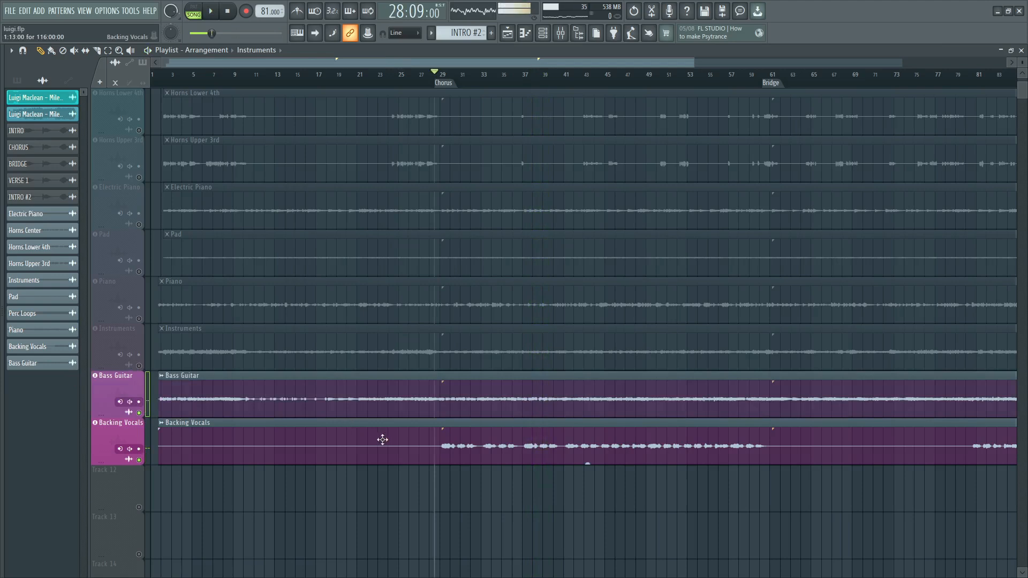
# - Trim the silent start of the Backing Vocals clip so it begins at about 28:09, just before the Chorus marker
pyautogui.keyDown('ctrl'); pyautogui.scroll(-2, 514, 496); pyautogui.keyUp('ctrl')
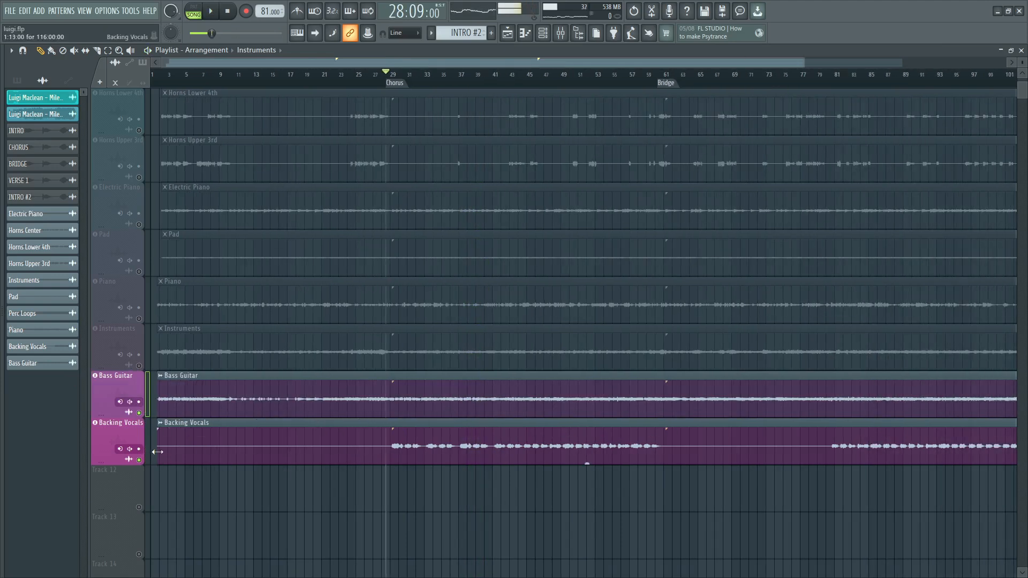
pyautogui.moveTo(157, 452); pyautogui.dragTo(388, 488)
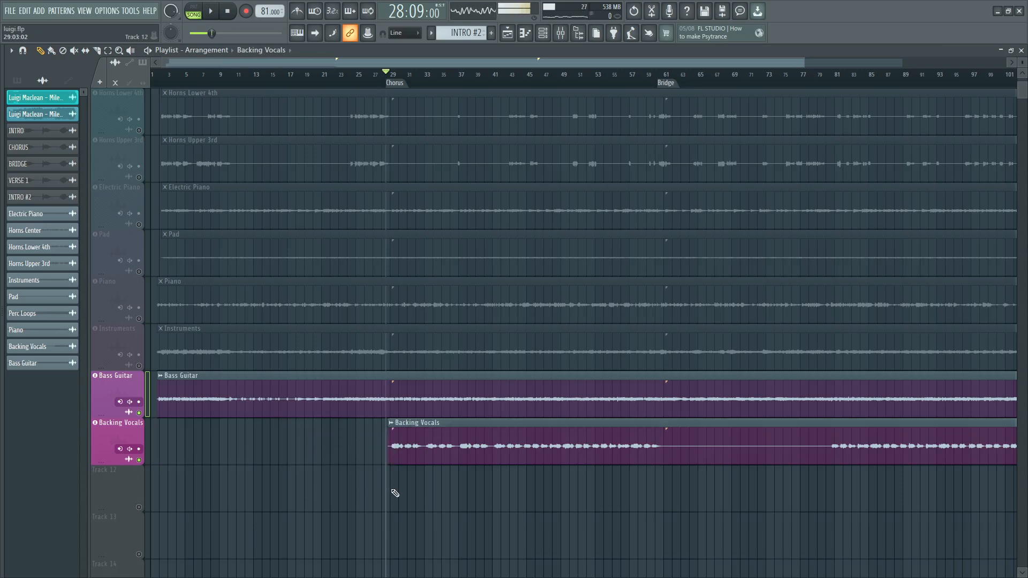
pyautogui.scroll(3, 390, 436)
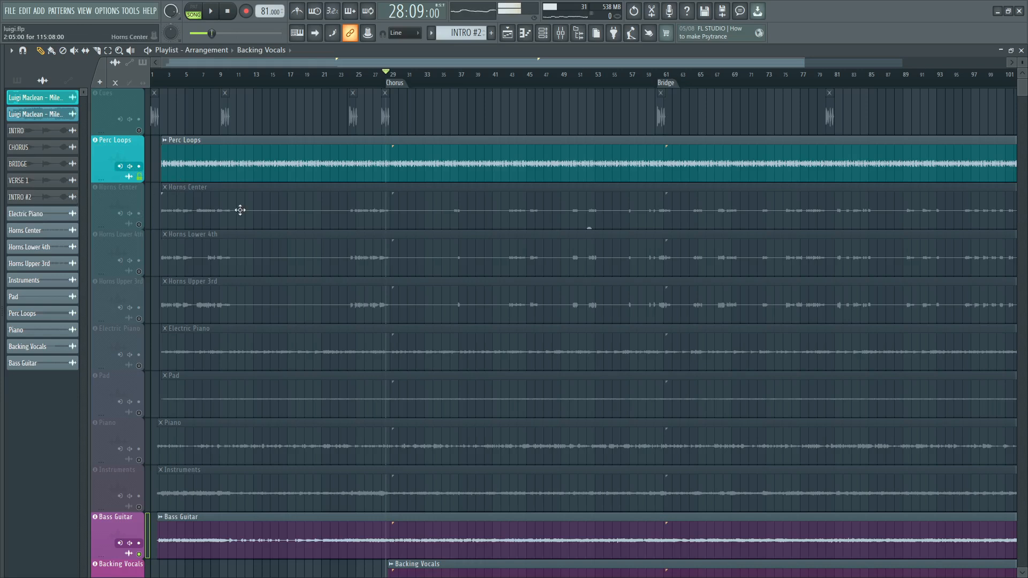
# - Add a Kontakt 7 instrument and switch it from the library search page to the rack with the Libraries browser
pyautogui.click(37, 11)
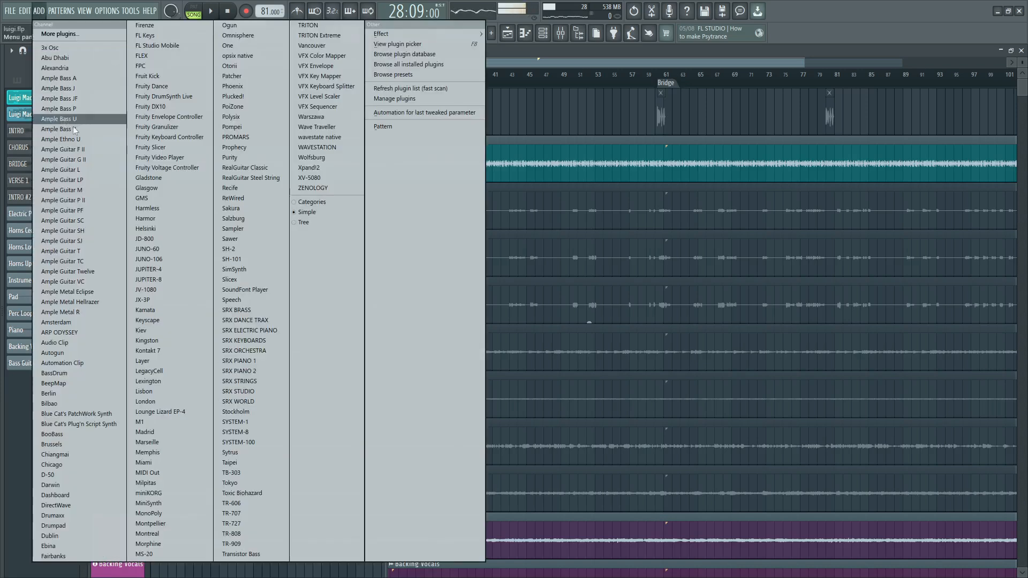
pyautogui.click(164, 351)
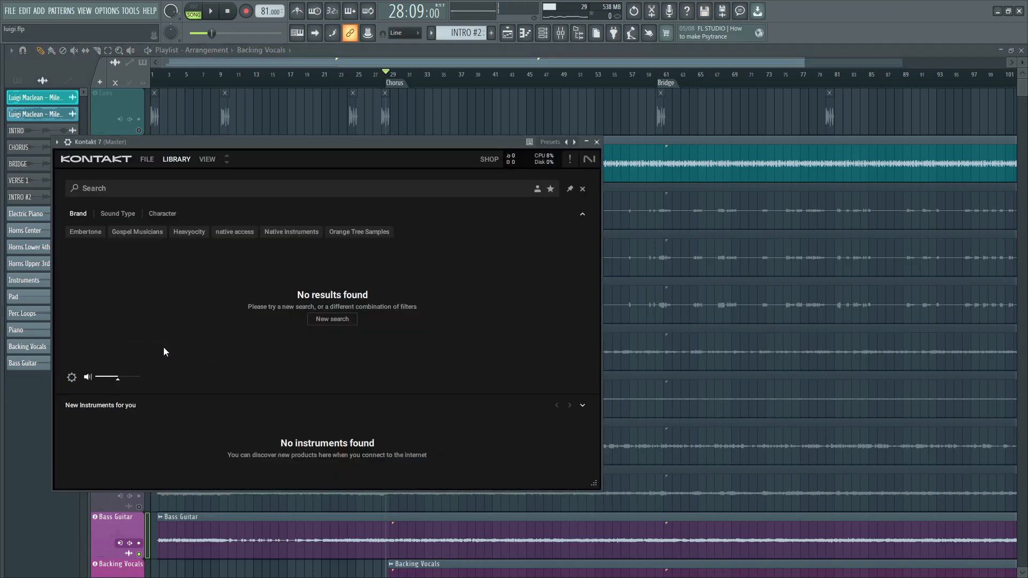
pyautogui.click(206, 159)
pyautogui.click(178, 160)
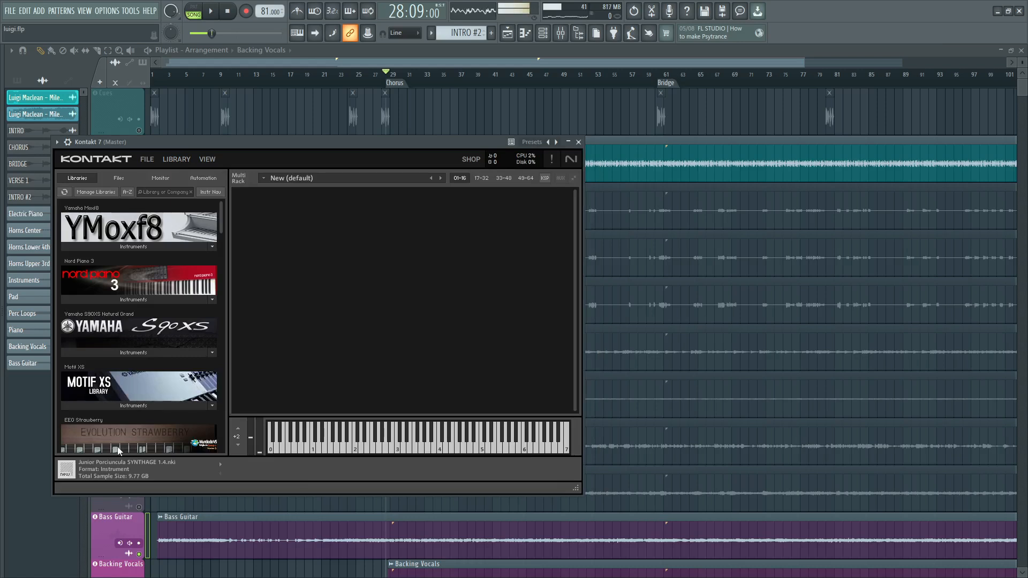
# - Find the YAMAHA PSR-S900 library in Kontakt, expand its instruments, and open the 009_Brass folder
pyautogui.scroll(-5, 145, 375)
pyautogui.scroll(-8, 144, 374)
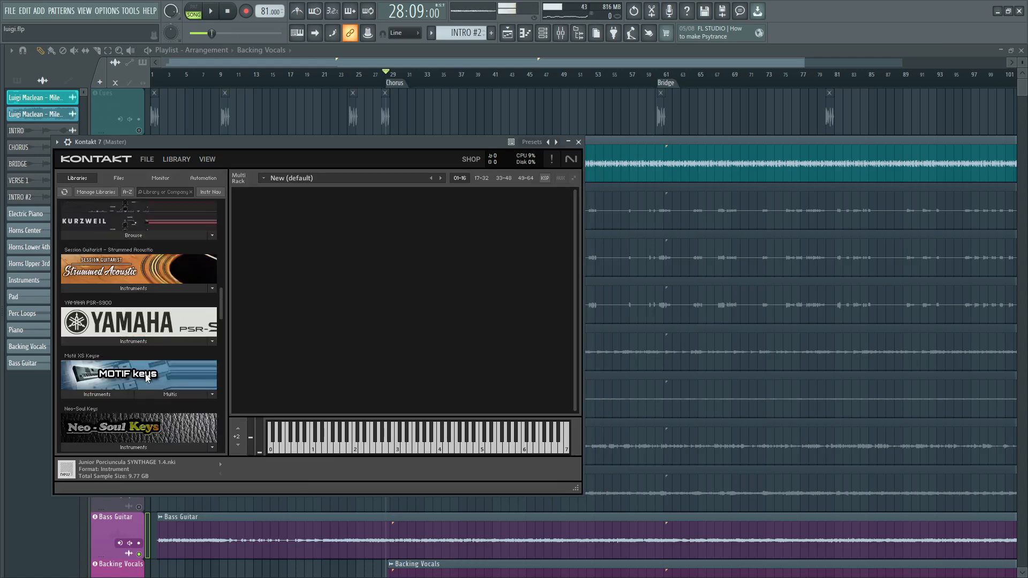
pyautogui.click(135, 342)
pyautogui.click(92, 262)
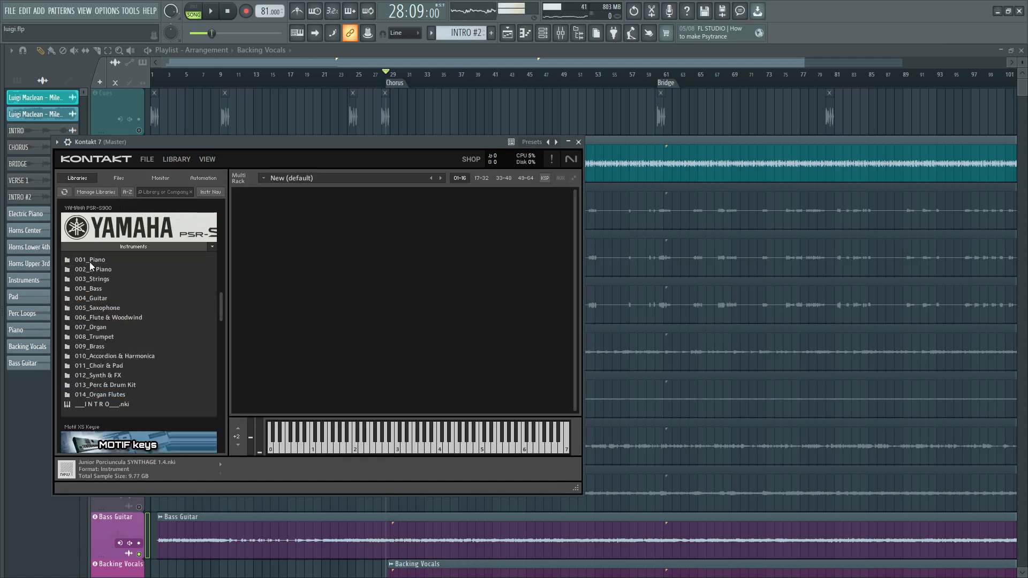
pyautogui.click(99, 346)
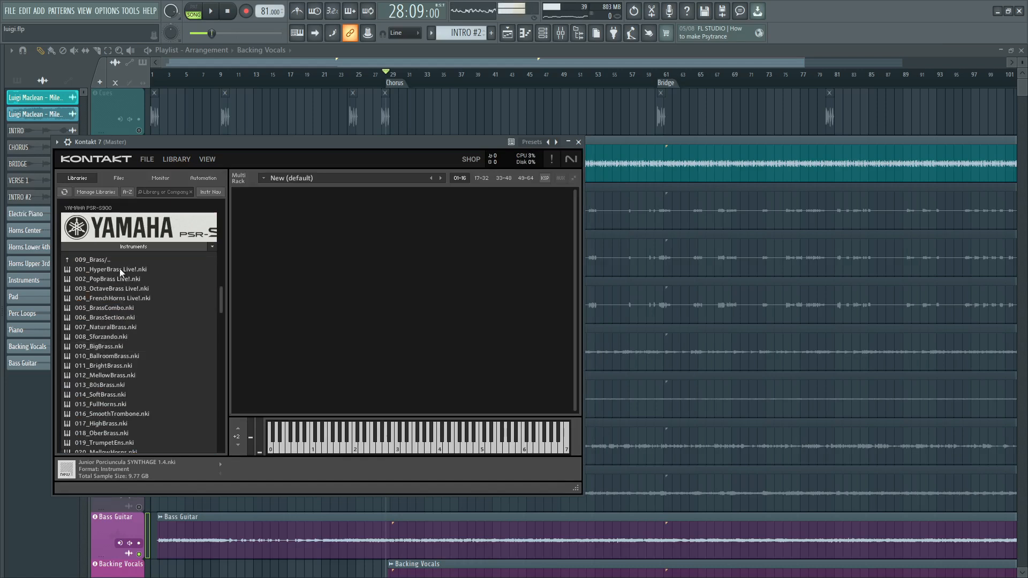
# - Load 008_Sforzando.nki from the Yamaha 009_Brass folder into Kontakt's rack, and close the plugin window after trying it
pyautogui.click(111, 338)
pyautogui.moveTo(134, 338); pyautogui.dragTo(370, 304)
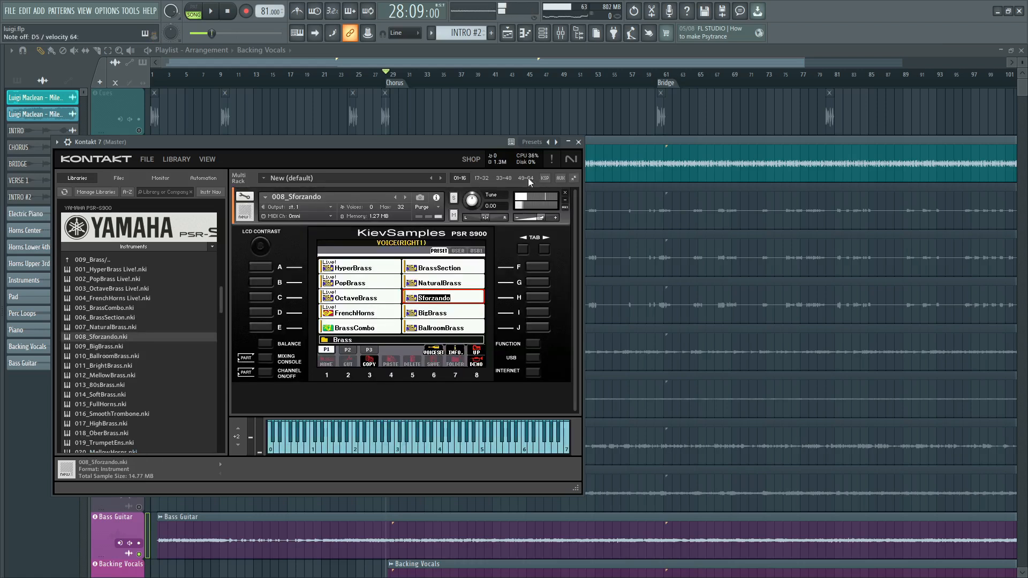
pyautogui.click(579, 143)
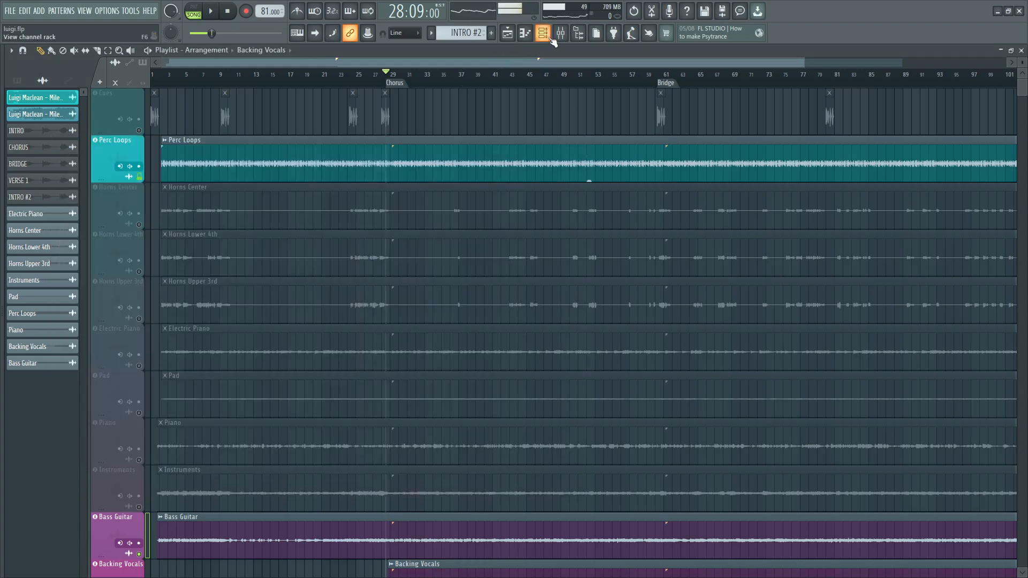
# - Delete the Kontakt 7 channel from the channel rack
pyautogui.click(551, 39)
pyautogui.rightClick(390, 416)
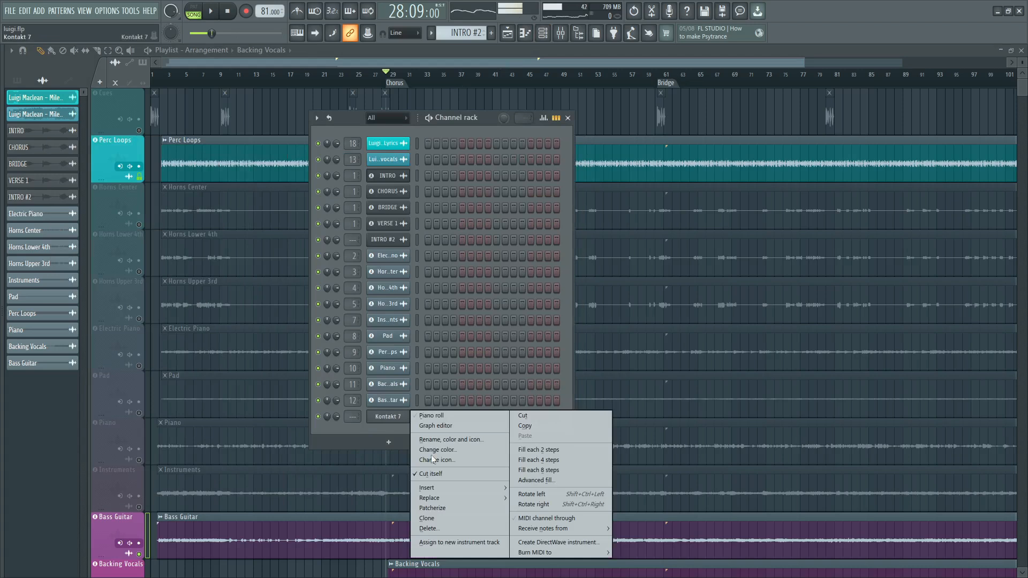
pyautogui.click(459, 530)
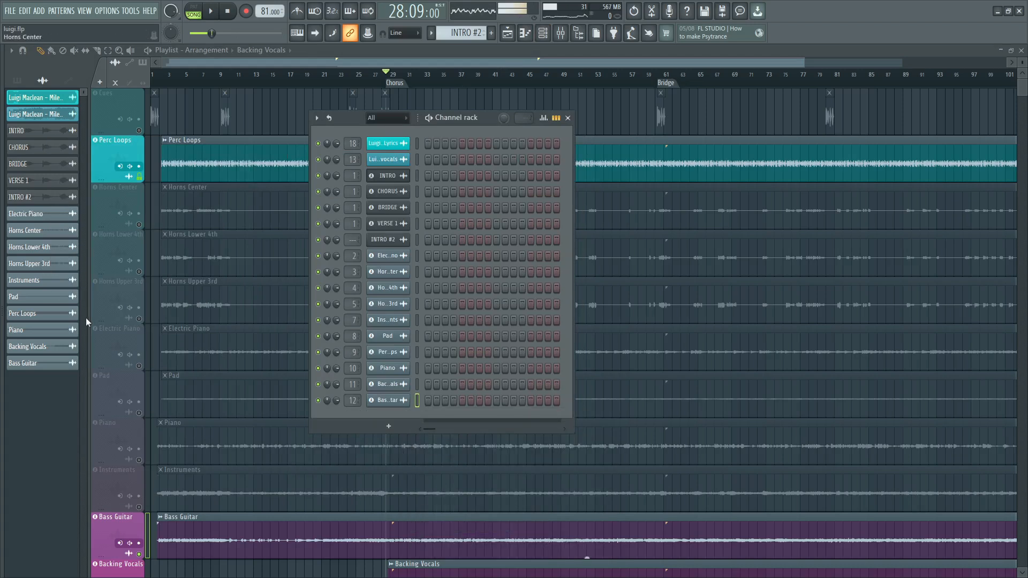
# - Add a Keyscape instrument, search its patches for "suitcase", and load Rhodes - LA Custom Suitcase 80s
pyautogui.click(390, 427)
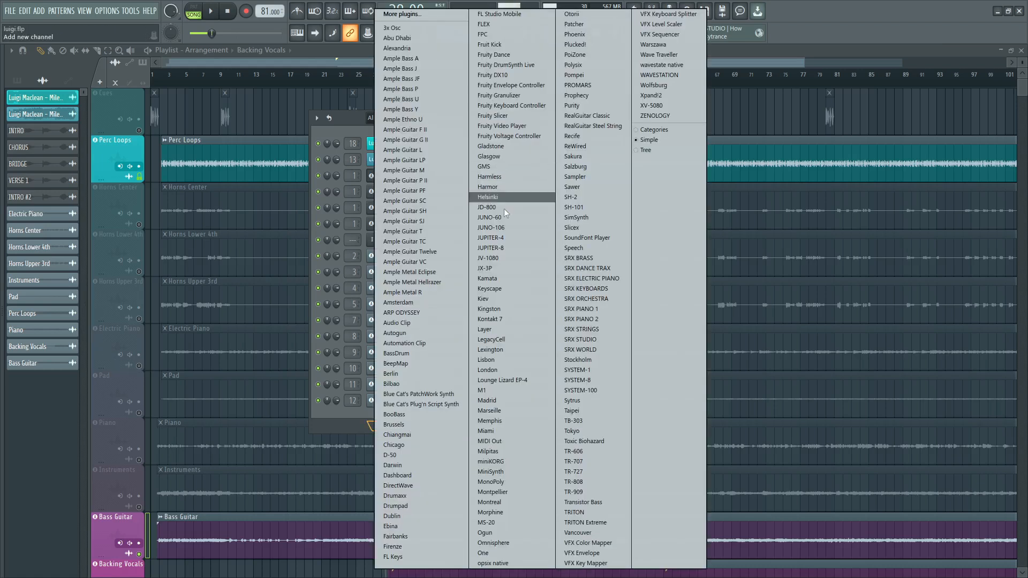
pyautogui.click(507, 291)
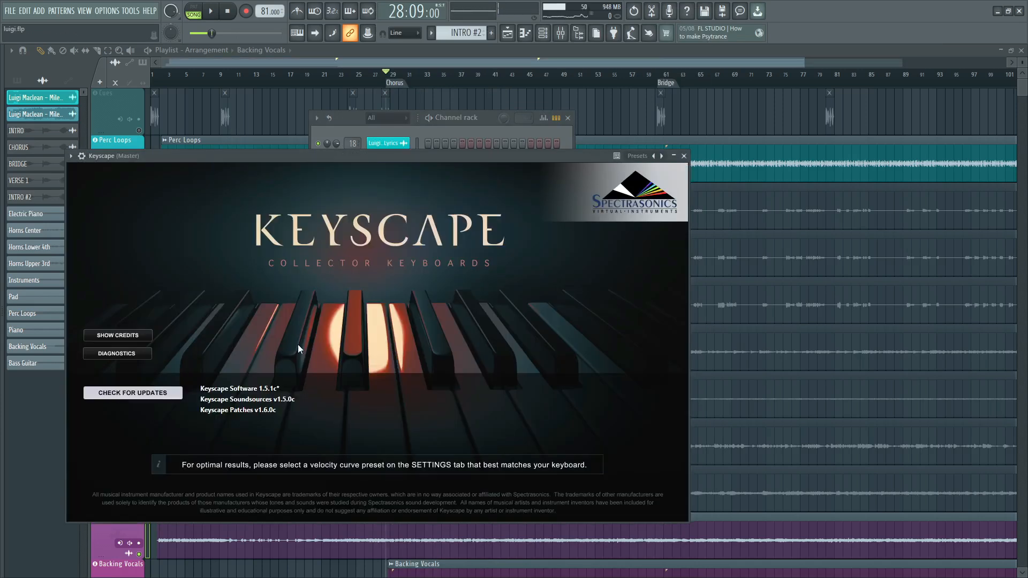
pyautogui.click(137, 179)
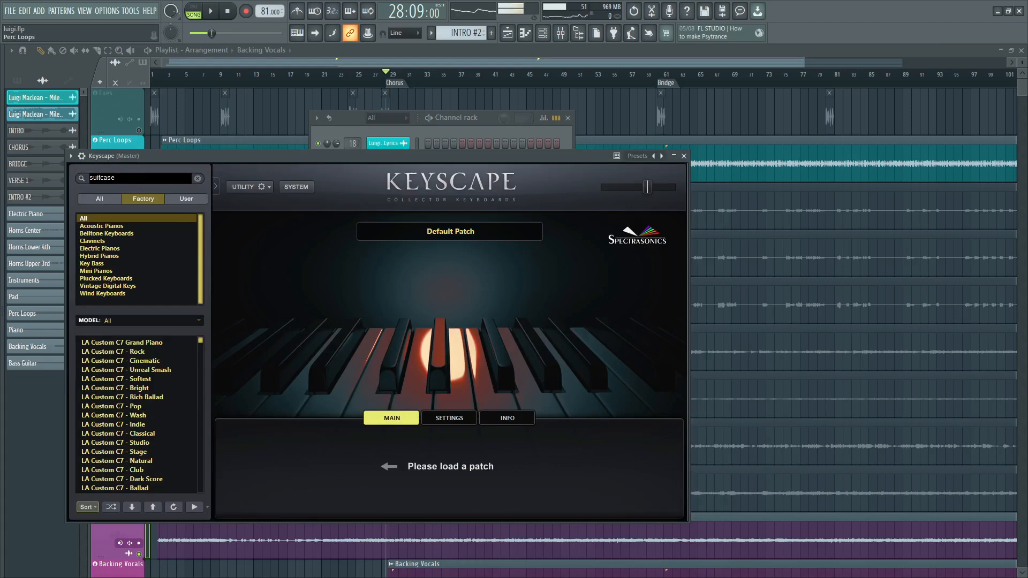
pyautogui.press('Return')
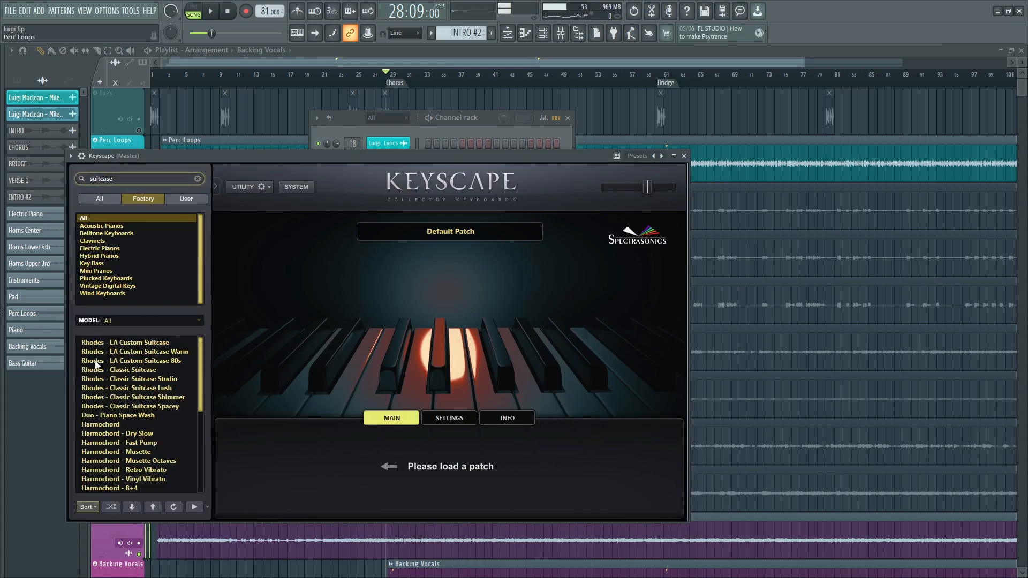
pyautogui.click(172, 364)
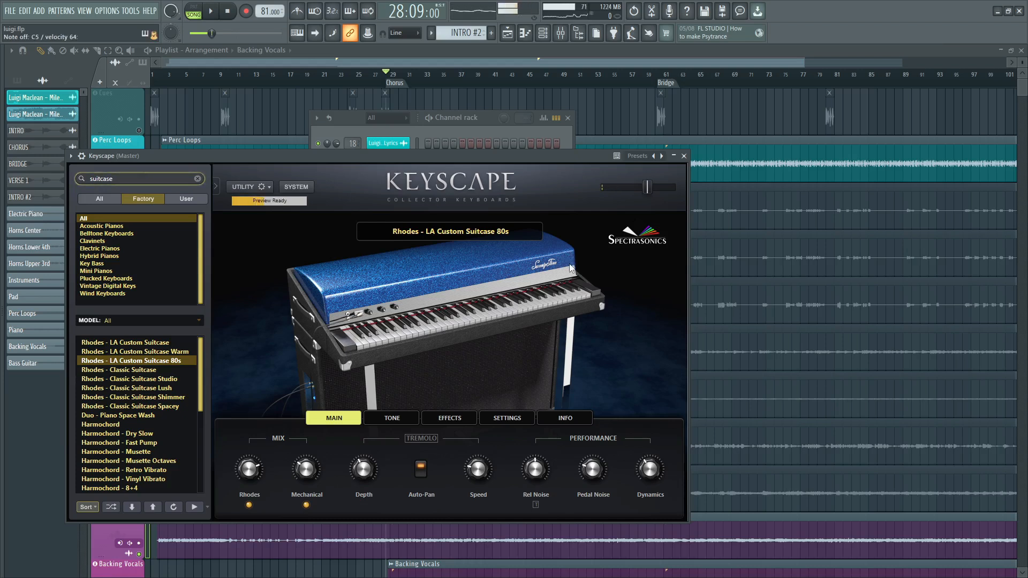
# - Delete the Keyscape channel and move the channel rack off the early bars of the arrangement
pyautogui.click(457, 121)
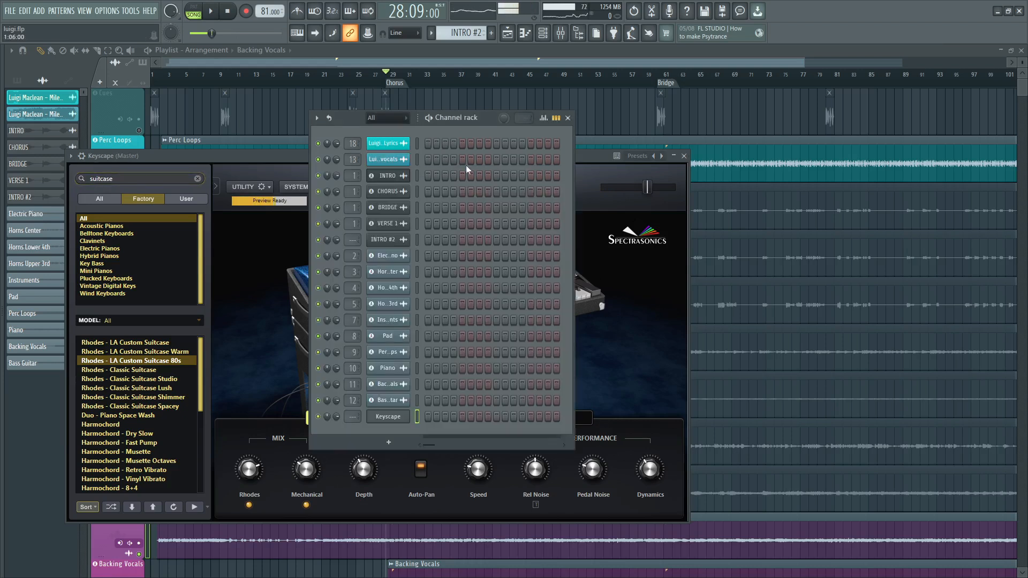
pyautogui.rightClick(406, 416)
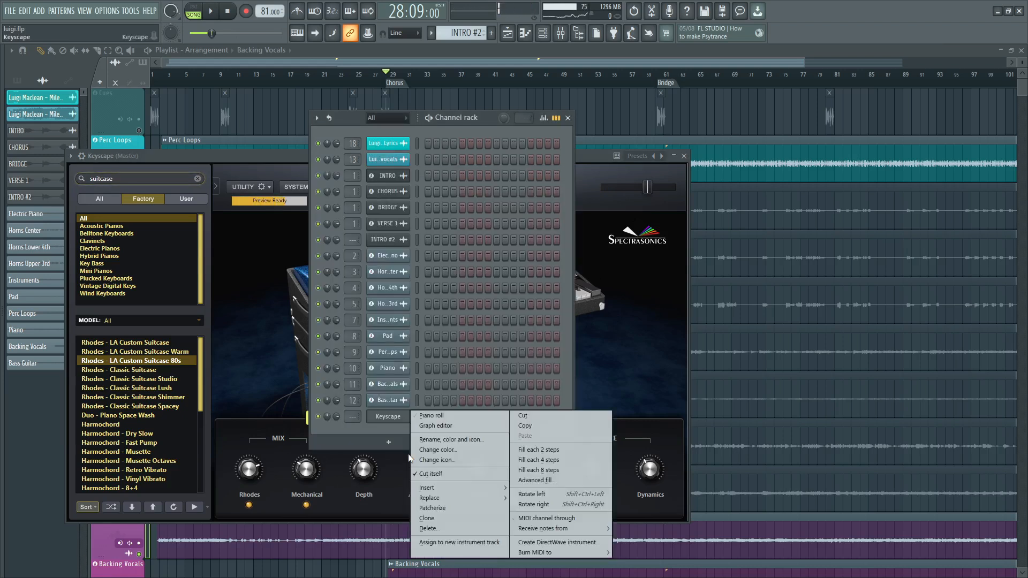
pyautogui.click(455, 532)
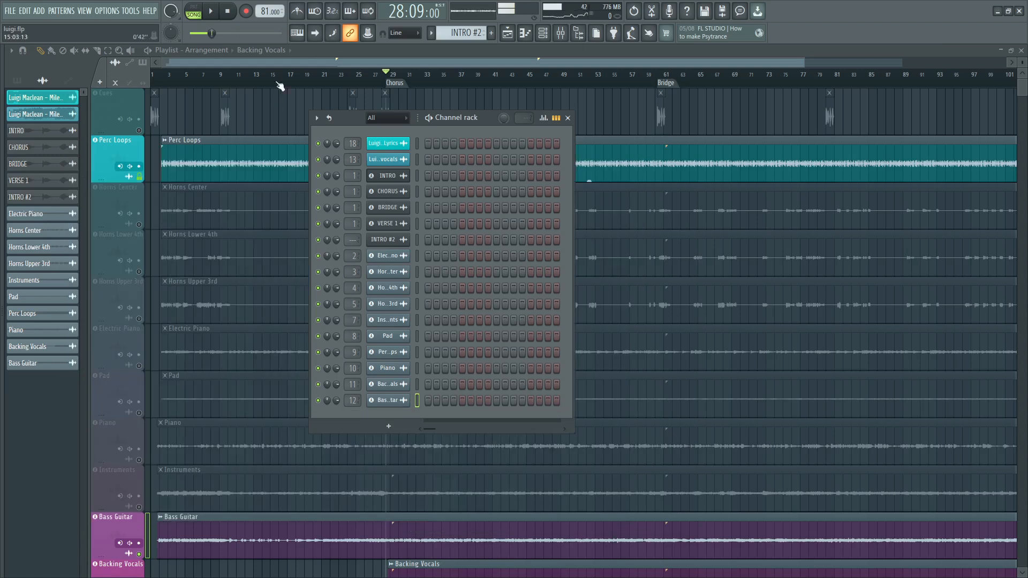
pyautogui.moveTo(477, 119); pyautogui.dragTo(704, 108)
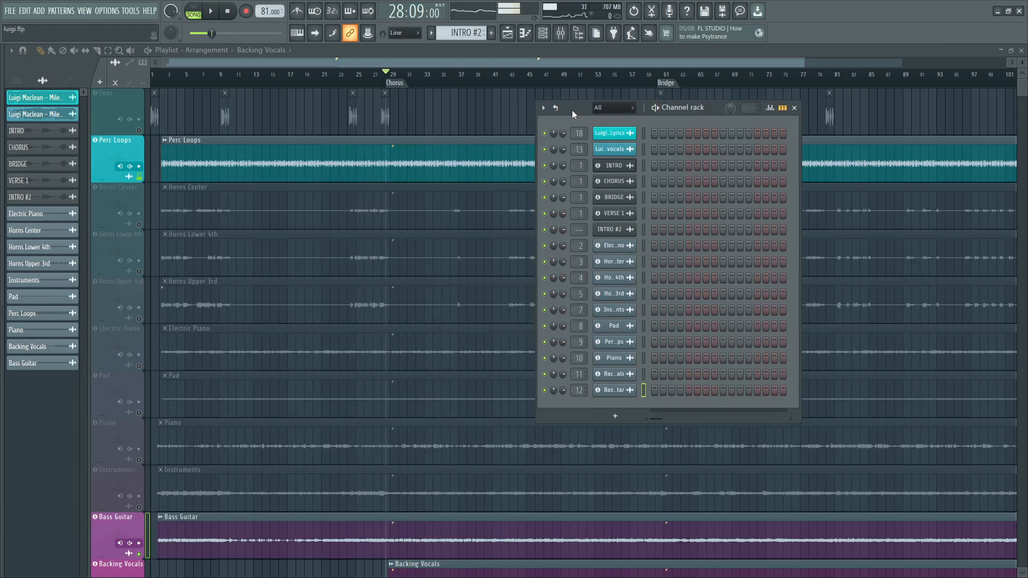
# - Solo the Pad track in the playlist
pyautogui.scroll(-2, 392, 329)
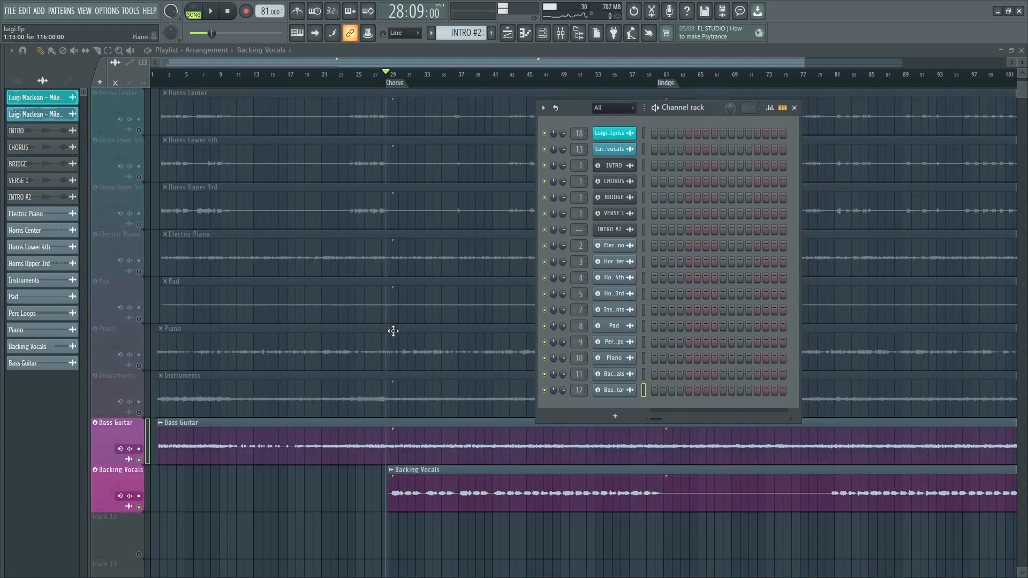
pyautogui.scroll(2, 393, 331)
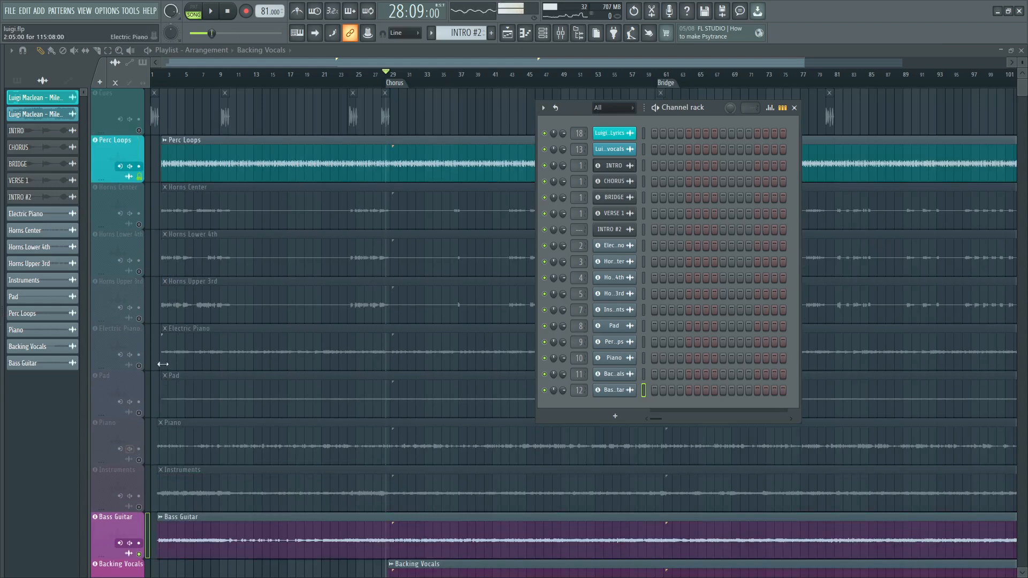
pyautogui.click(139, 413)
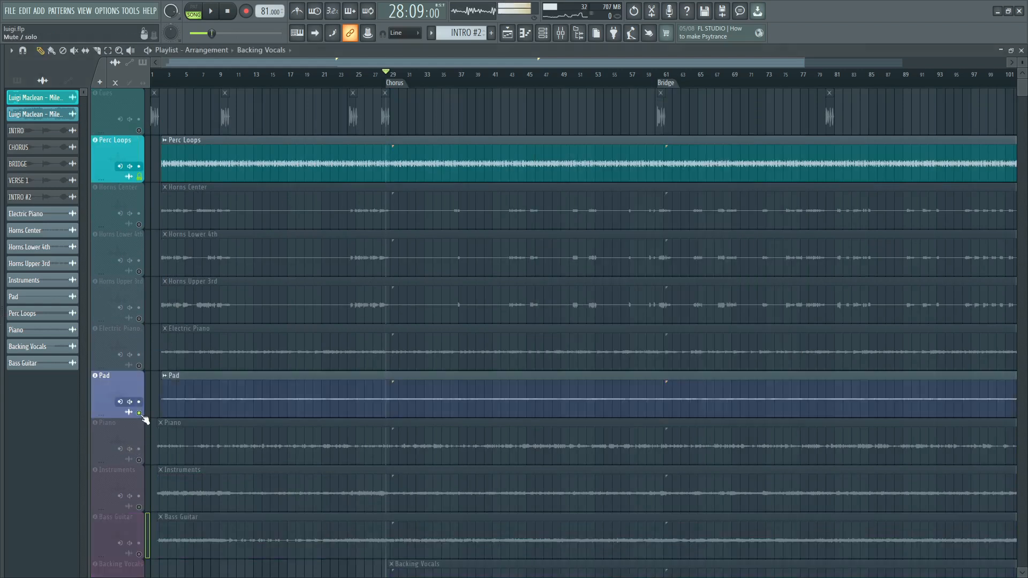
# - Add an Omnisphere instrument and filter its patch browser to the Pads + Strings category
pyautogui.click(39, 10)
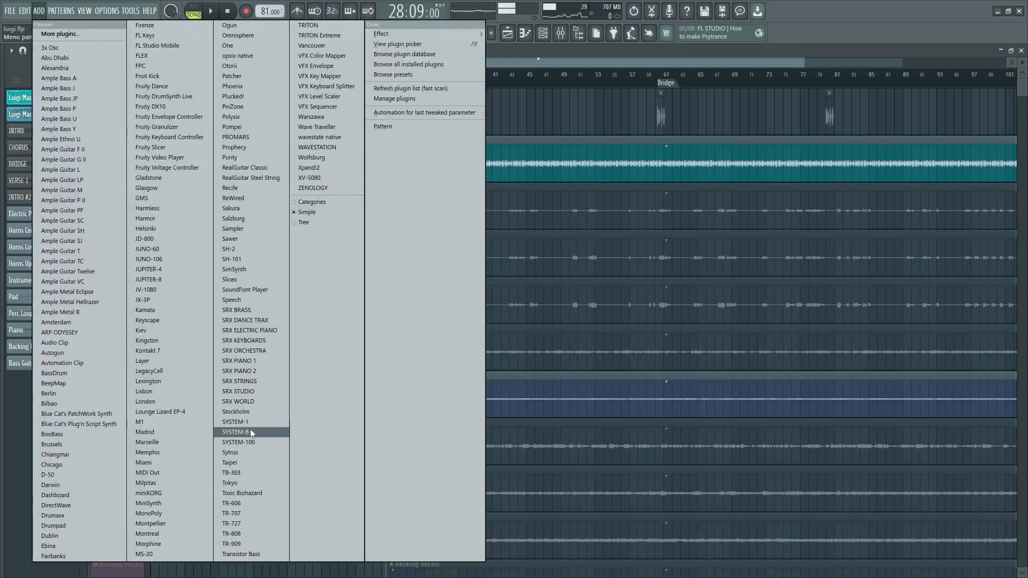
pyautogui.click(259, 34)
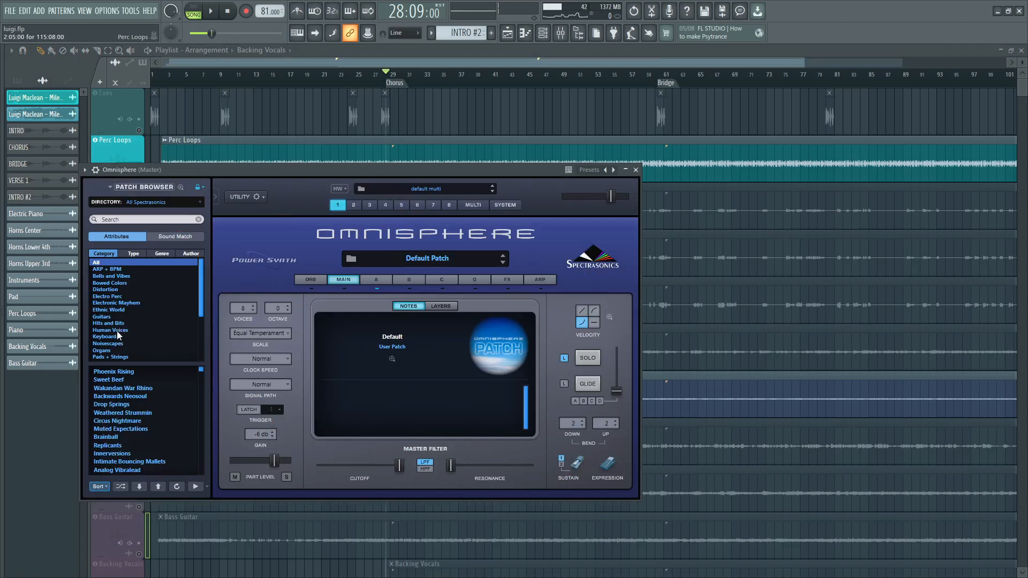
pyautogui.click(117, 358)
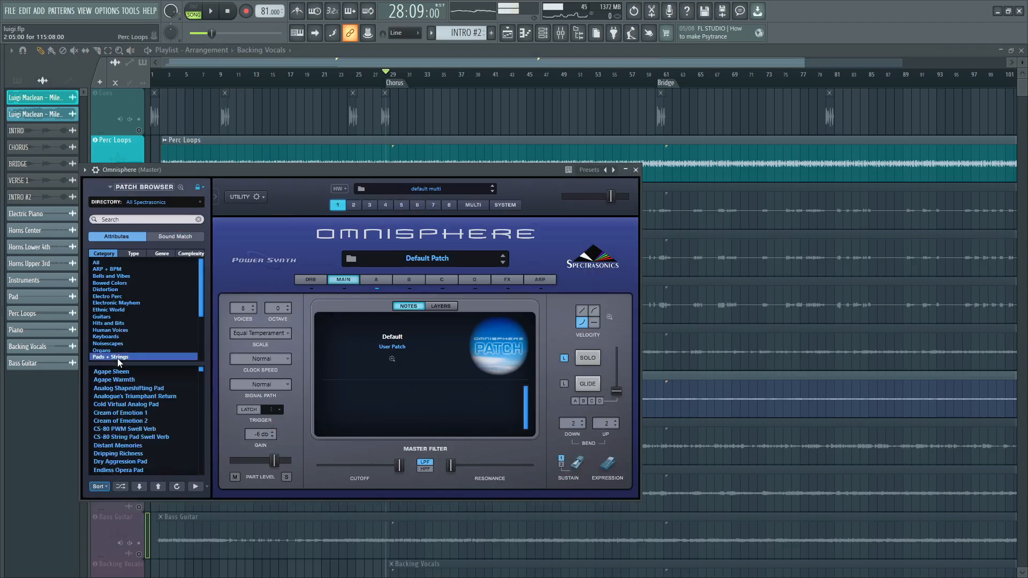
# - Sort the Pads + Strings patches by Ratings, load Fat Air JD Pad, and close Omnisphere
pyautogui.click(98, 488)
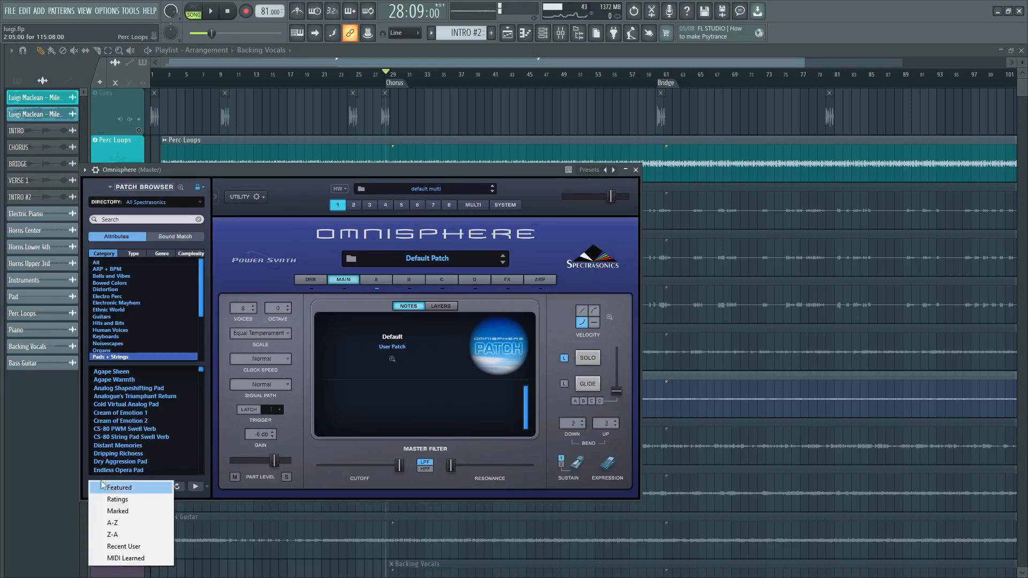
pyautogui.click(108, 493)
pyautogui.click(108, 380)
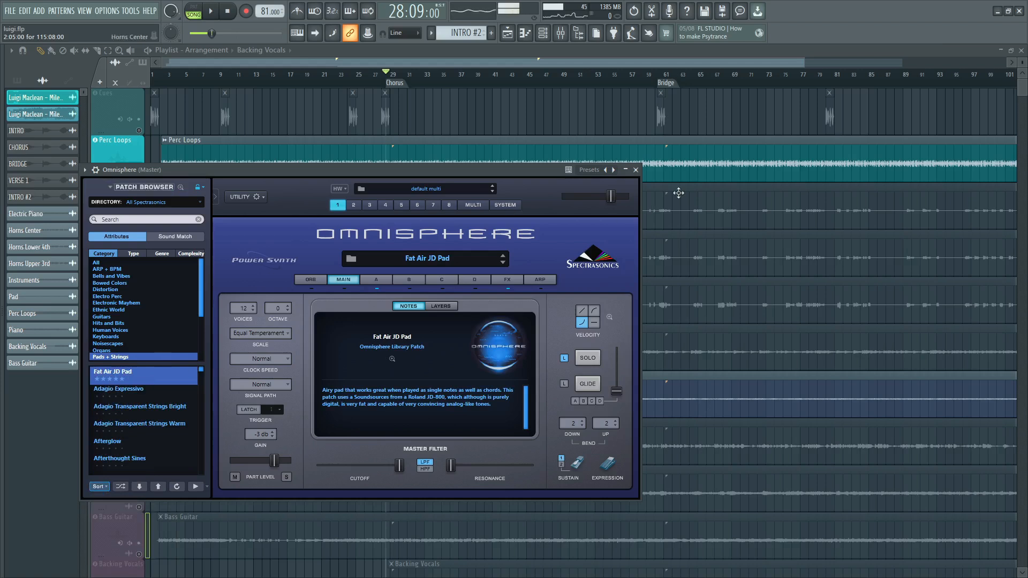
pyautogui.click(636, 169)
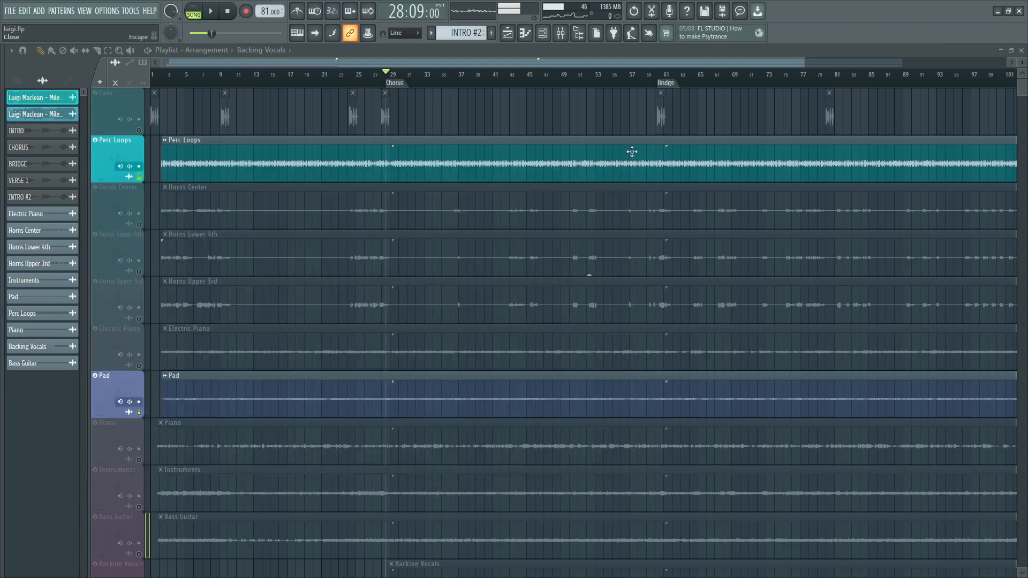
# - Delete the Omnisphere channel from the channel rack
pyautogui.click(543, 33)
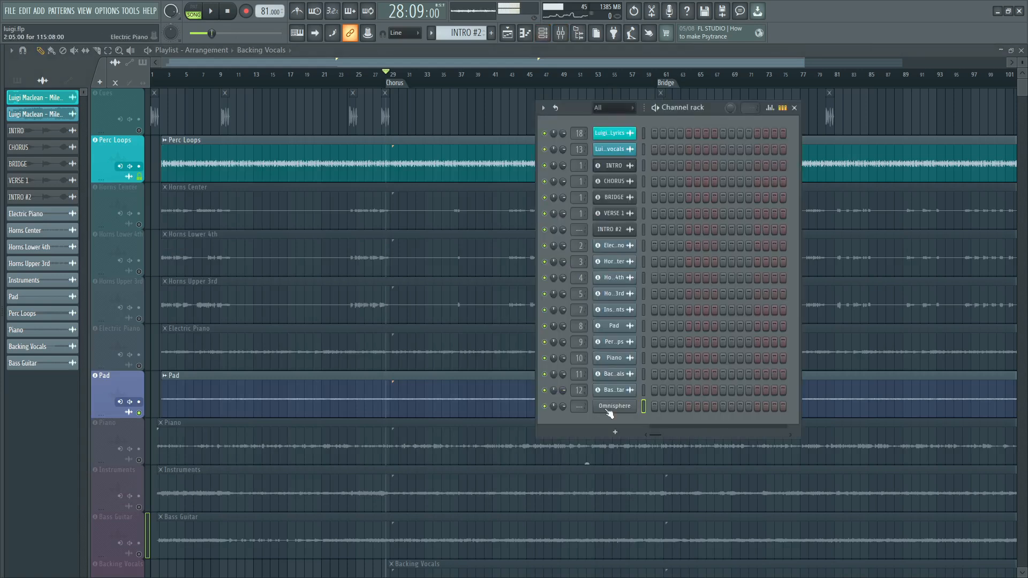
pyautogui.rightClick(610, 412)
pyautogui.click(667, 519)
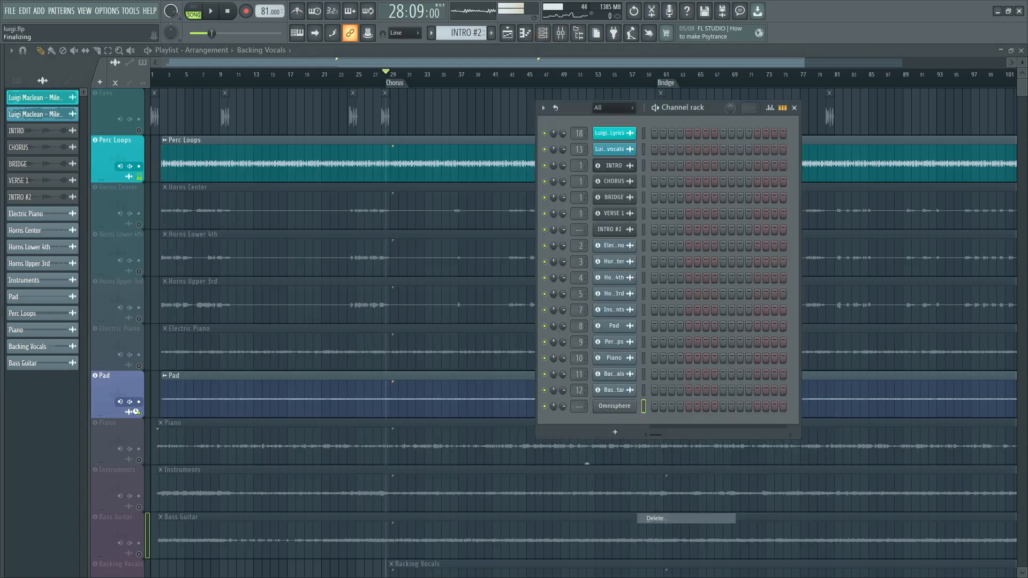
# - Unmute the Piano track alongside the Pad track
pyautogui.scroll(-1, 246, 367)
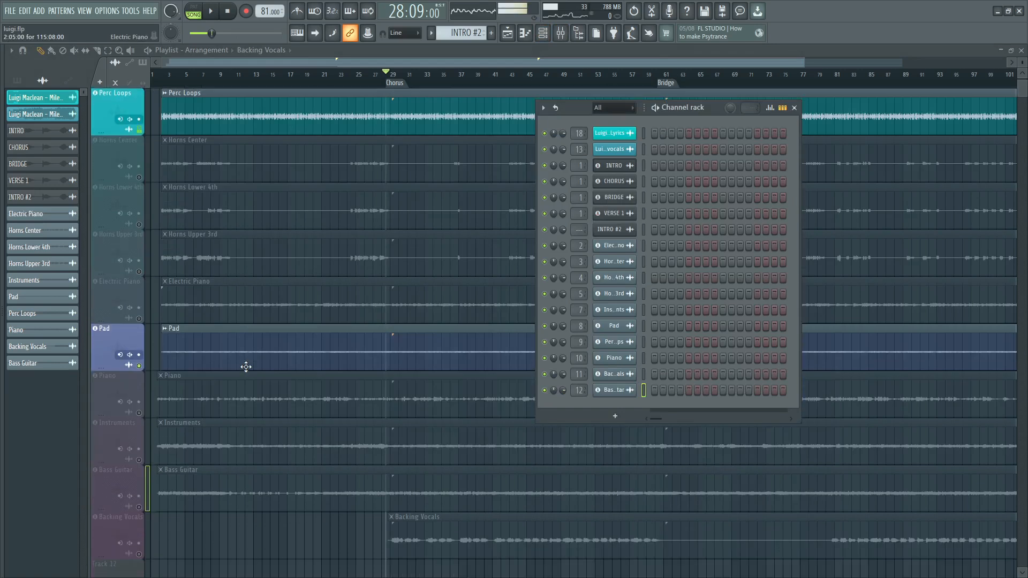
pyautogui.click(138, 413)
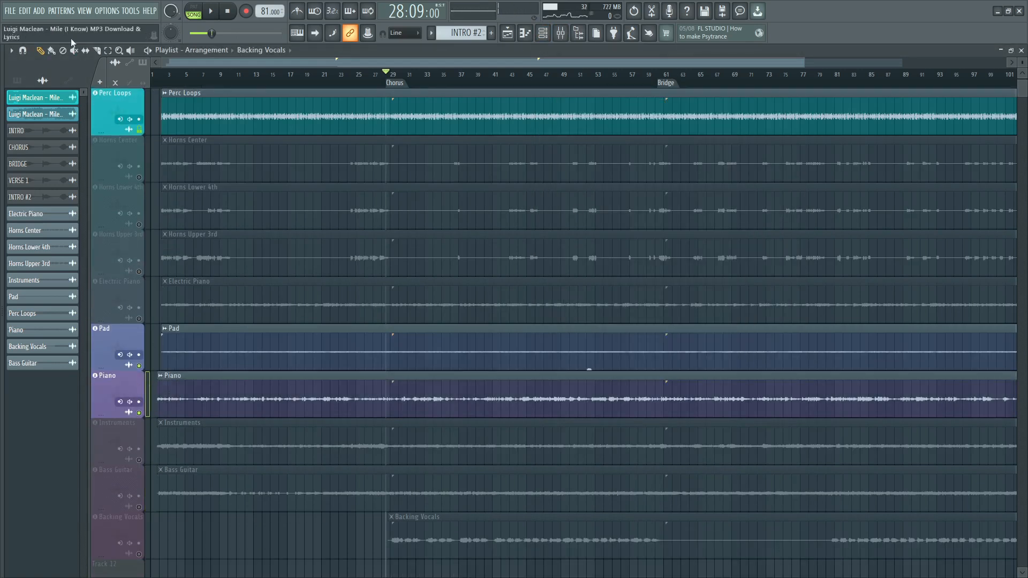
# - Add a new Kontakt 7 instrument for the piano sound and switch it from the library search page to the rack
pyautogui.click(39, 11)
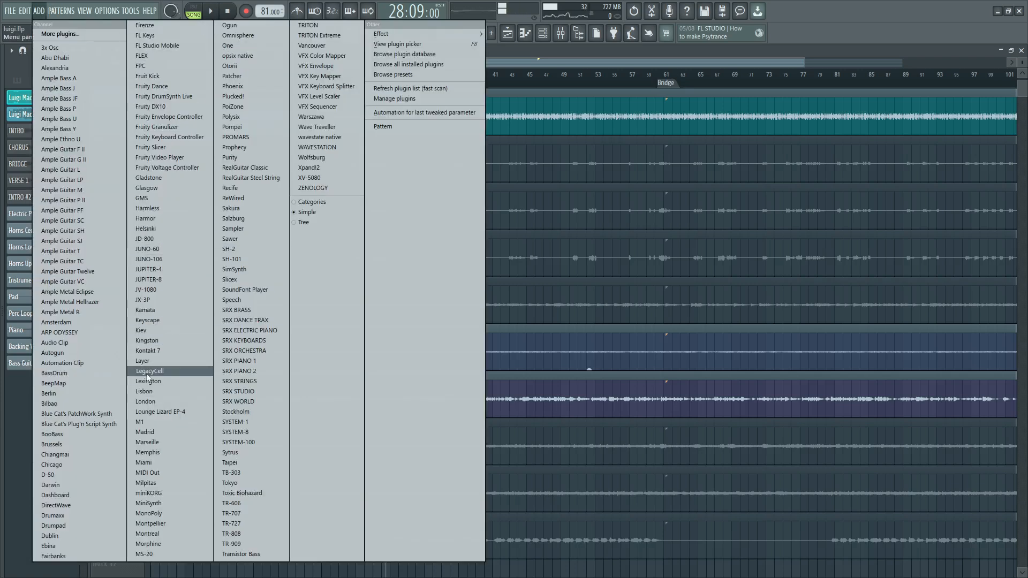
pyautogui.click(155, 351)
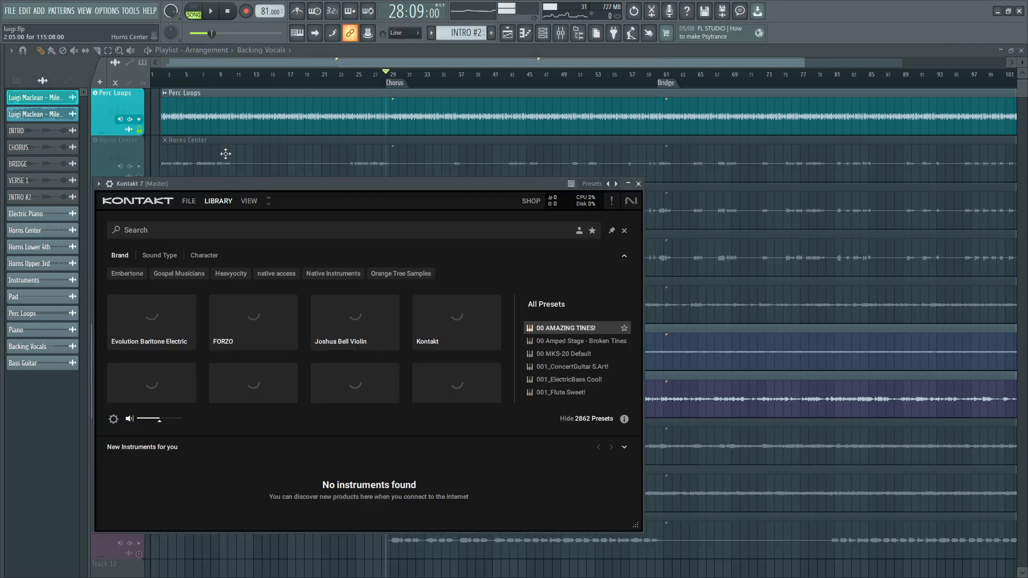
pyautogui.click(249, 200)
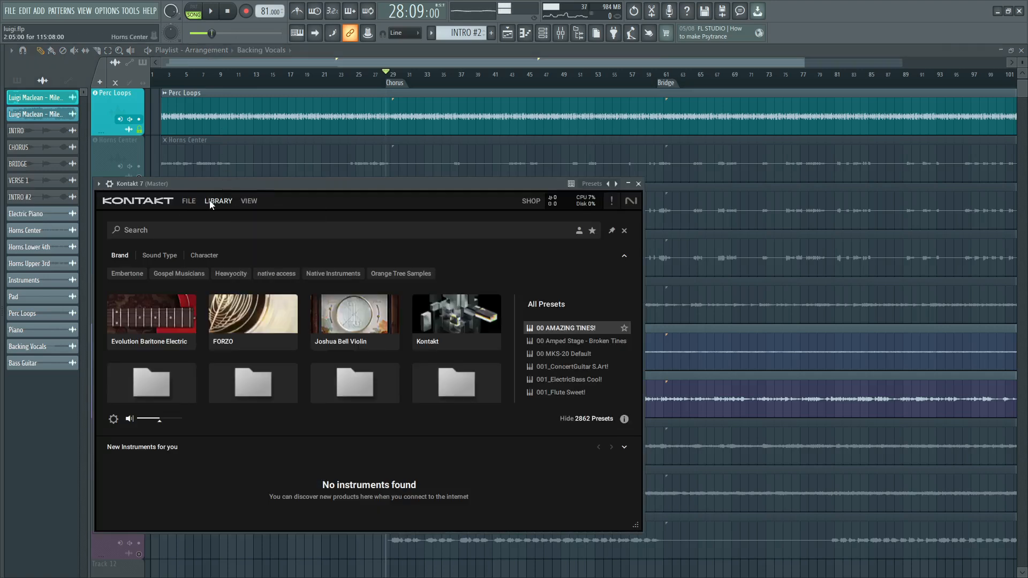
pyautogui.click(211, 201)
# - Find the Roland Fantom library in Kontakt, browse its 00 Ac.Piano folder, and select the A001 So True piano
pyautogui.scroll(-10, 236, 332)
pyautogui.scroll(-8, 234, 330)
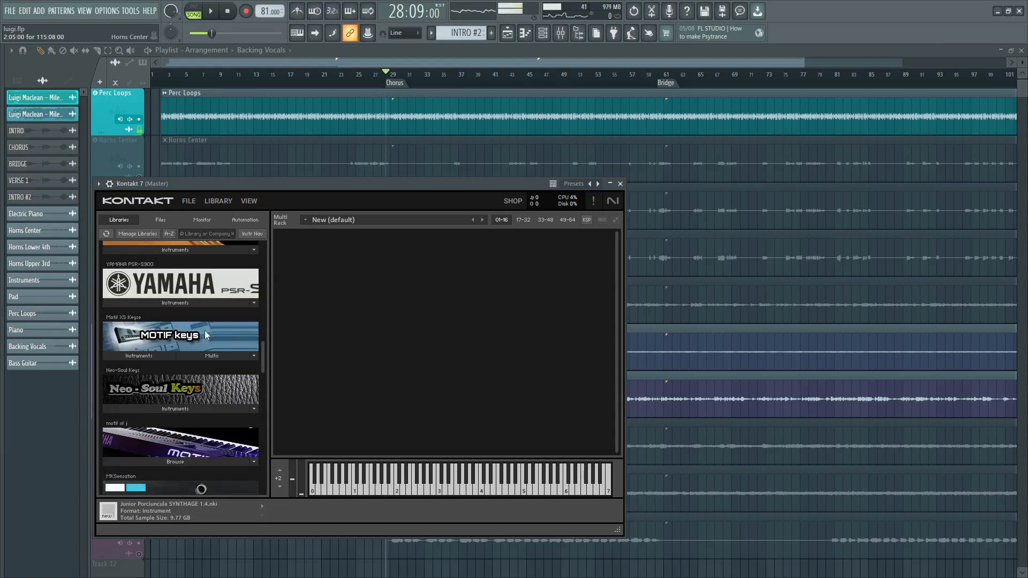
pyautogui.scroll(-6, 166, 366)
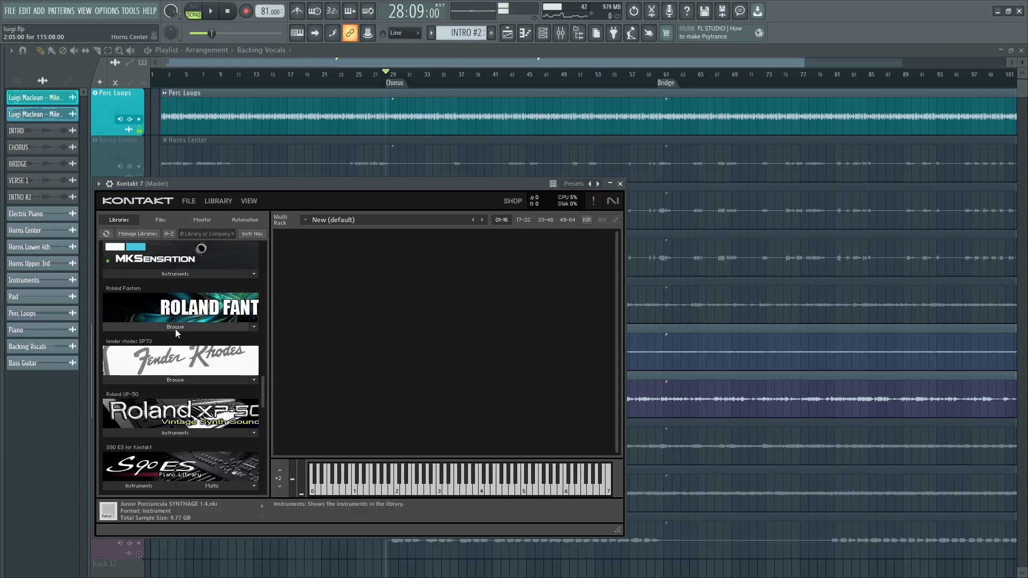
pyautogui.click(175, 327)
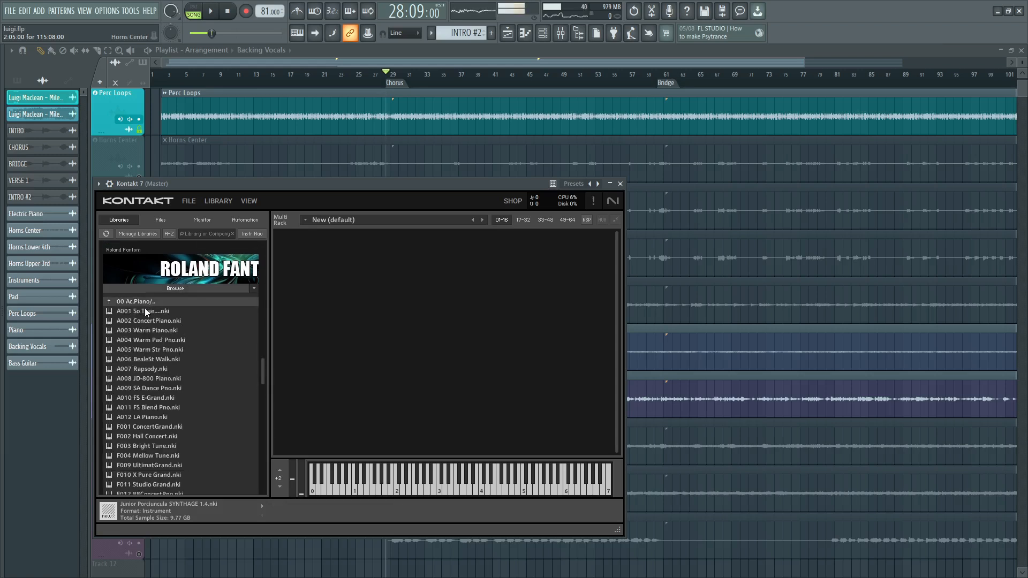
pyautogui.click(142, 301)
pyautogui.click(142, 301)
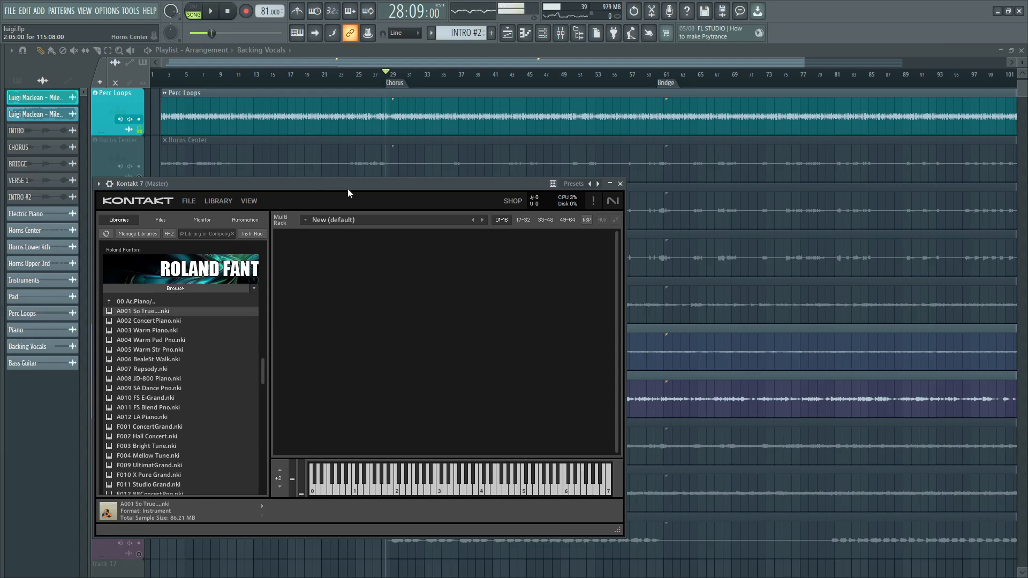
# - Find the Yamaha Motif XF library in Kontakt and look through the FM electric pianos in its 20 Keys FM folder
pyautogui.click(186, 290)
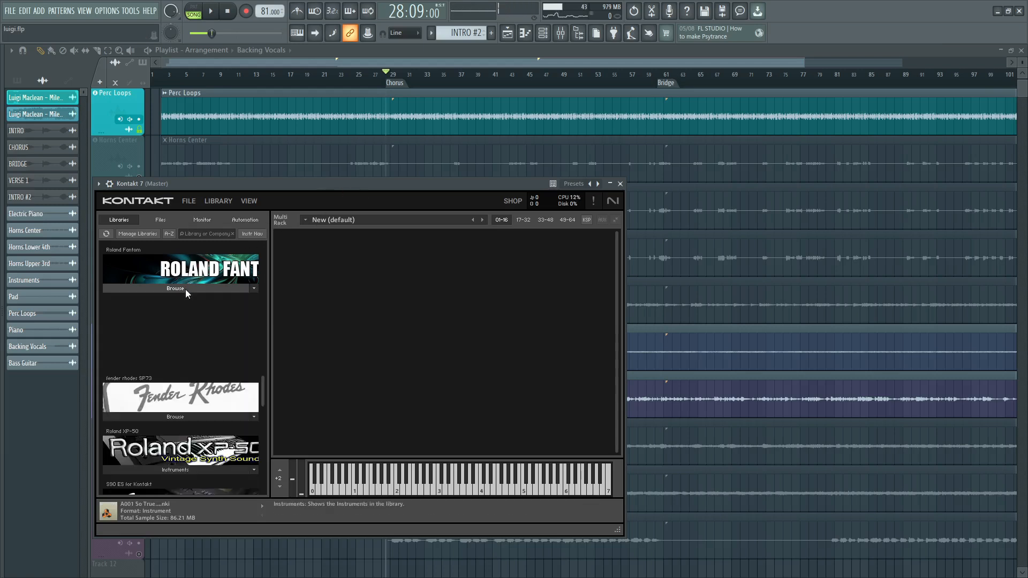
pyautogui.scroll(-5, 185, 290)
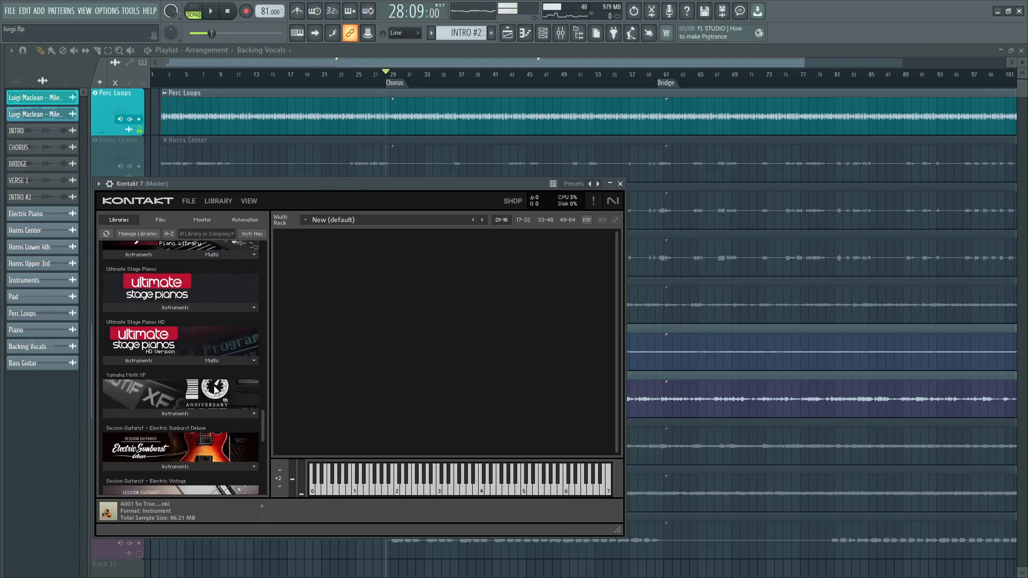
pyautogui.click(202, 394)
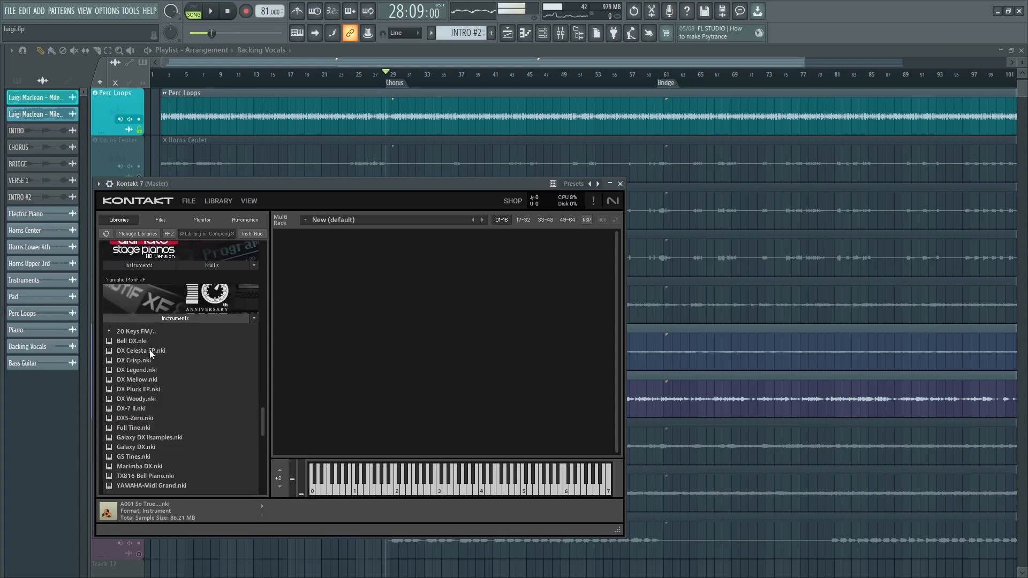
pyautogui.click(147, 331)
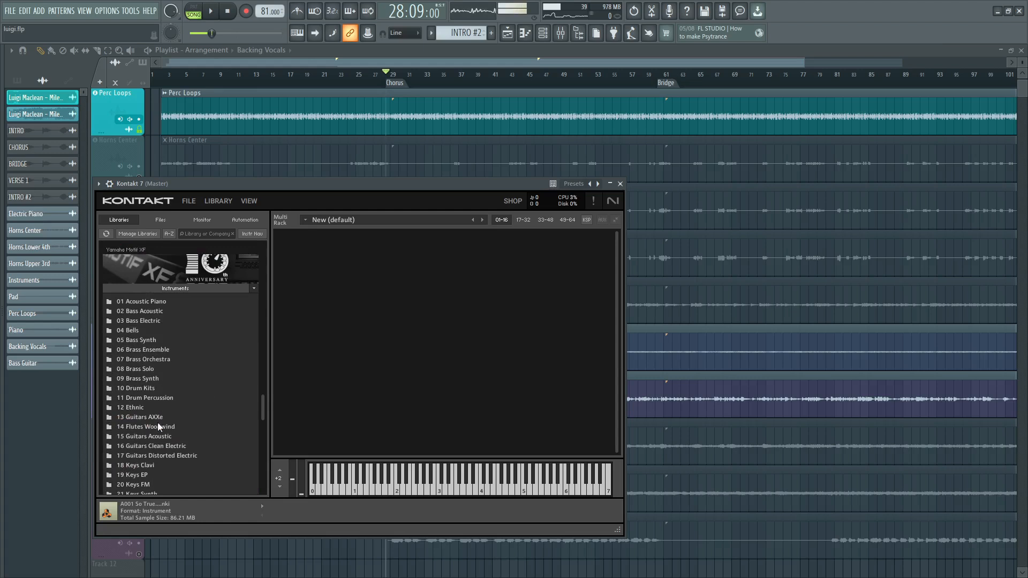
pyautogui.scroll(-1, 162, 469)
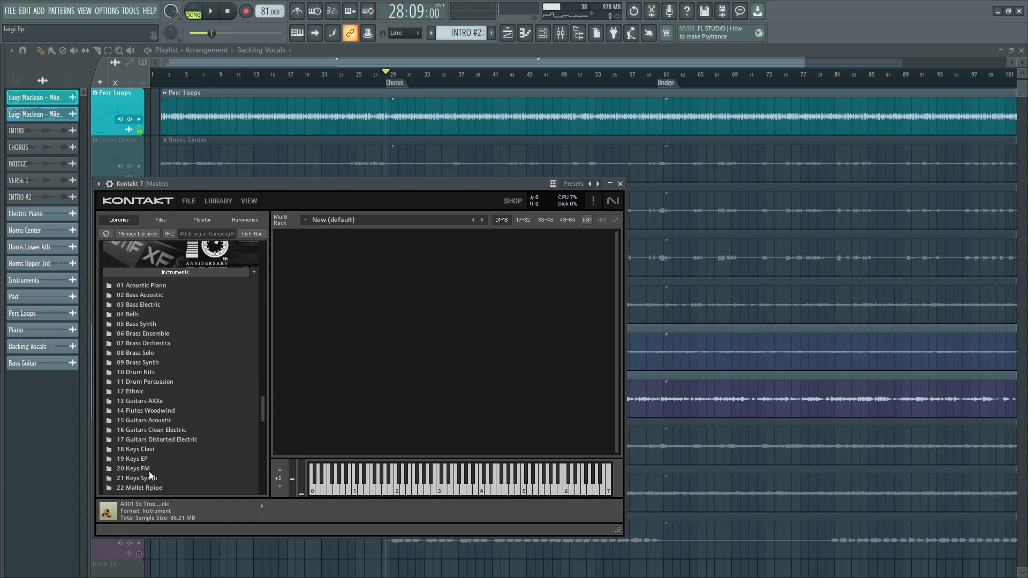
pyautogui.doubleClick(137, 470)
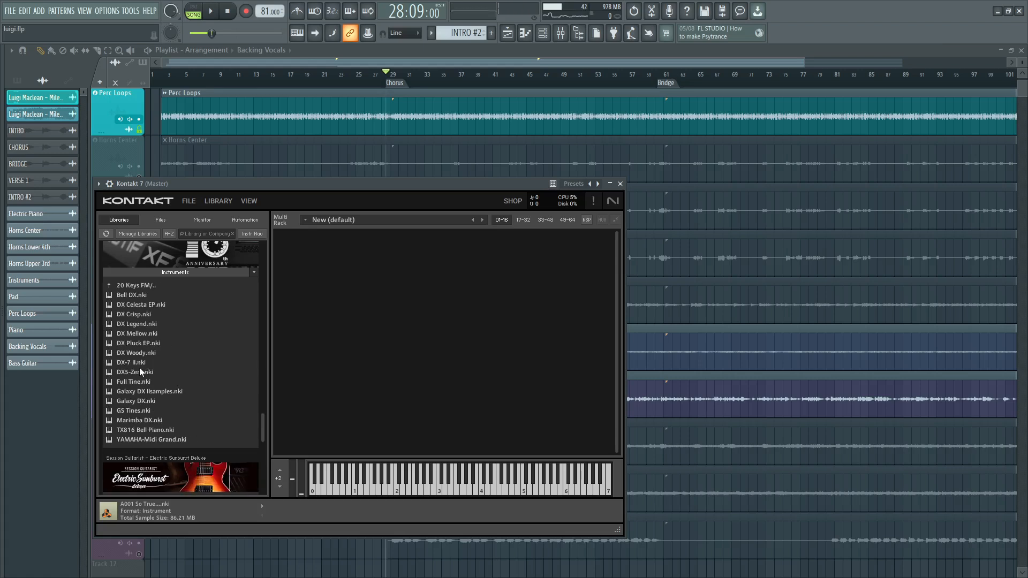
# - Load the Roland Fantom A001 So True piano into the rack and inspect its effects and volume envelope settings
pyautogui.moveTo(143, 369); pyautogui.dragTo(158, 290)
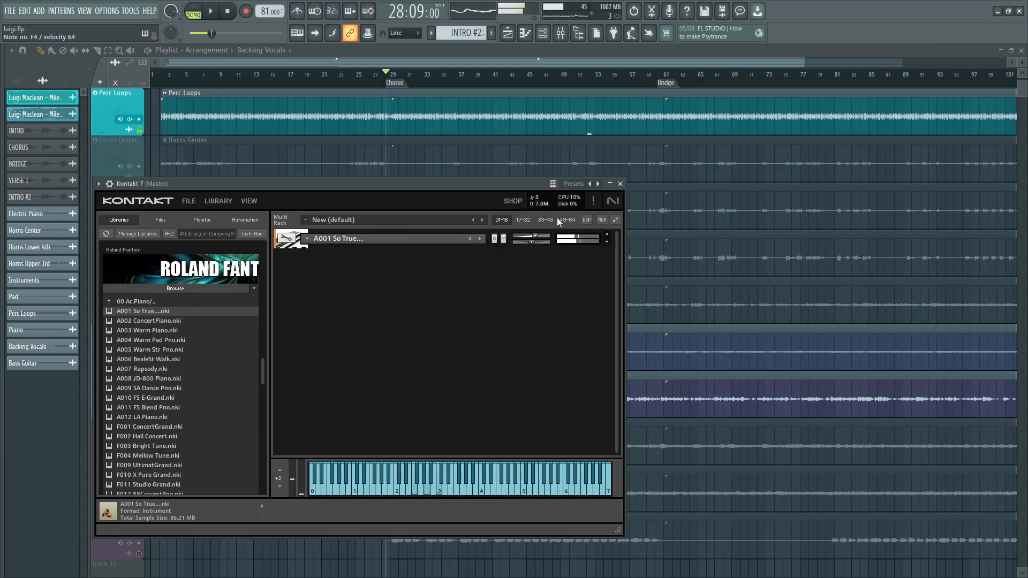
pyautogui.click(287, 239)
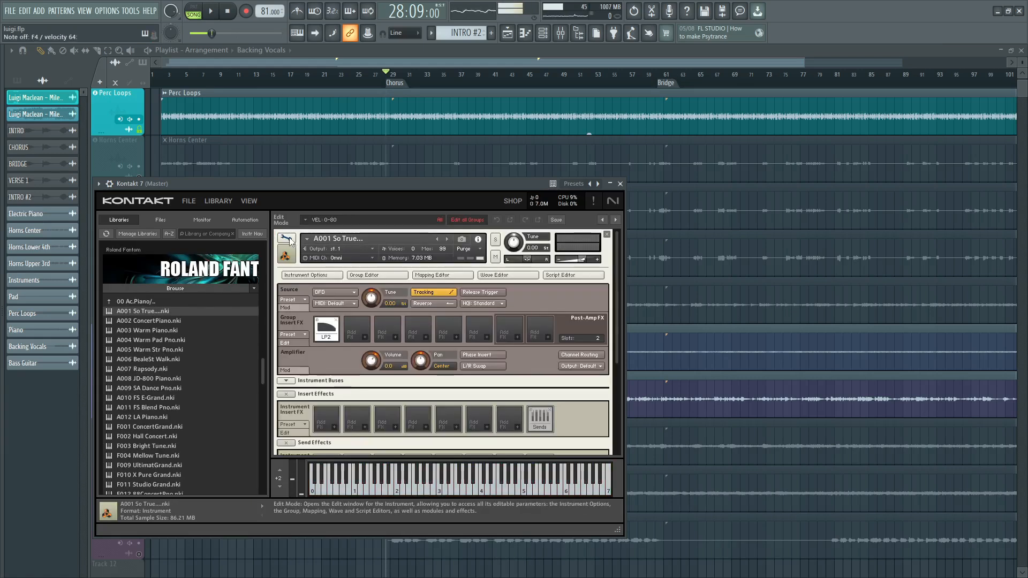
pyautogui.scroll(-1, 619, 338)
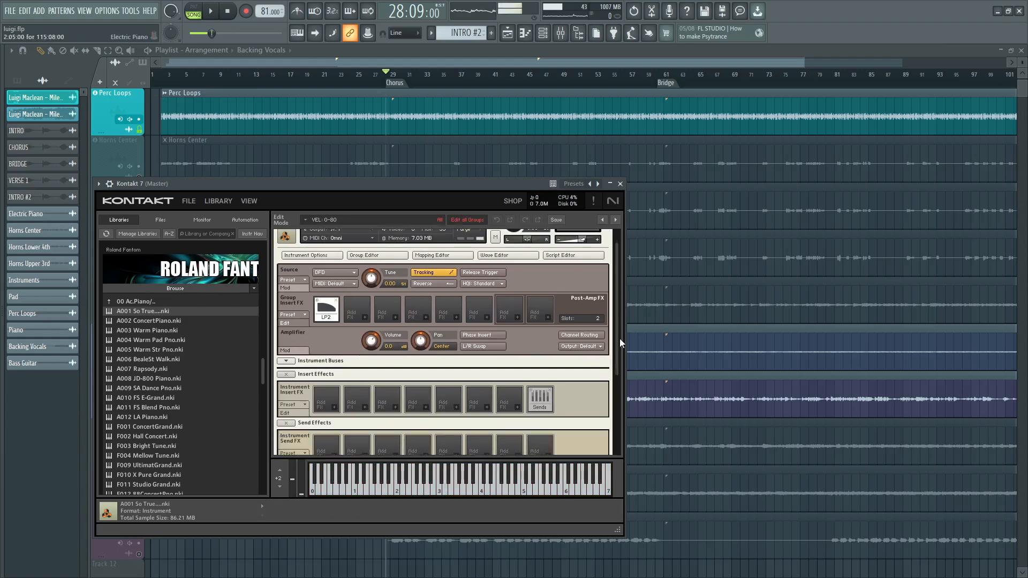
pyautogui.scroll(-3, 619, 339)
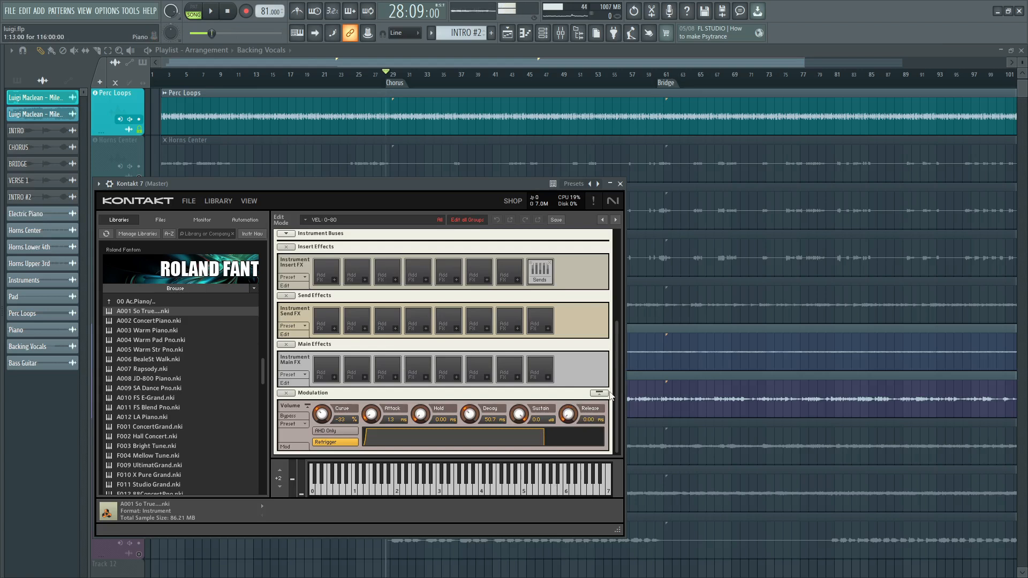
pyautogui.moveTo(619, 388); pyautogui.dragTo(593, 199)
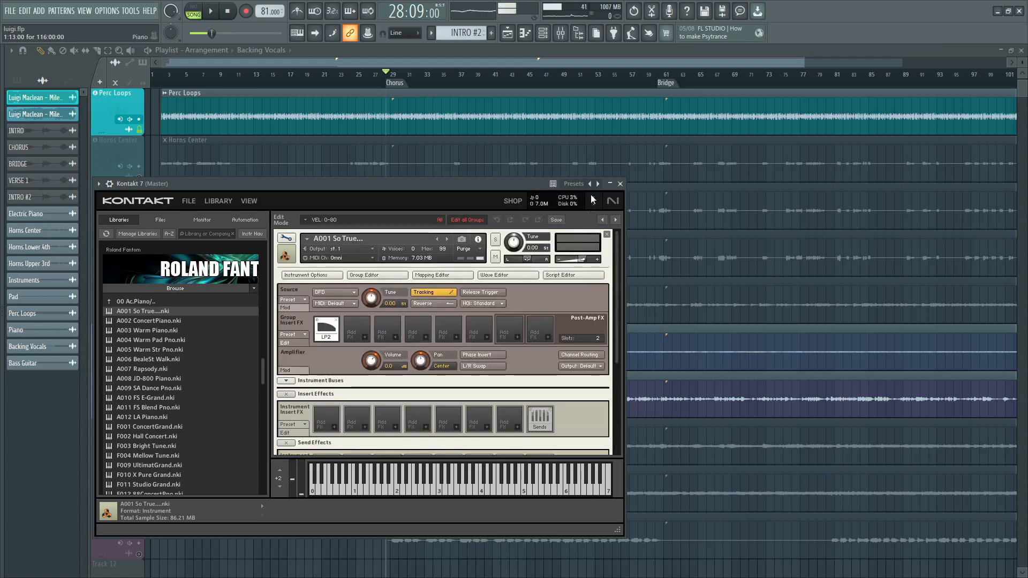
pyautogui.click(285, 238)
# - Layer DX5-Zero from the Yamaha Motif XF library under the A001 So True piano and adjust its volume
pyautogui.click(172, 290)
pyautogui.scroll(-10, 167, 406)
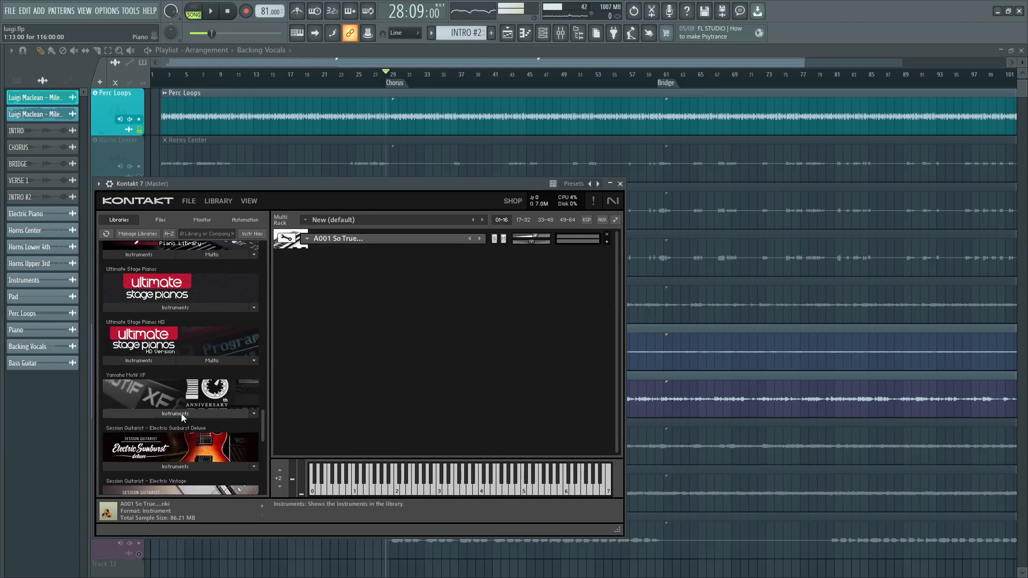
pyautogui.click(178, 413)
pyautogui.moveTo(147, 417); pyautogui.dragTo(302, 413)
pyautogui.moveTo(401, 391); pyautogui.dragTo(402, 389)
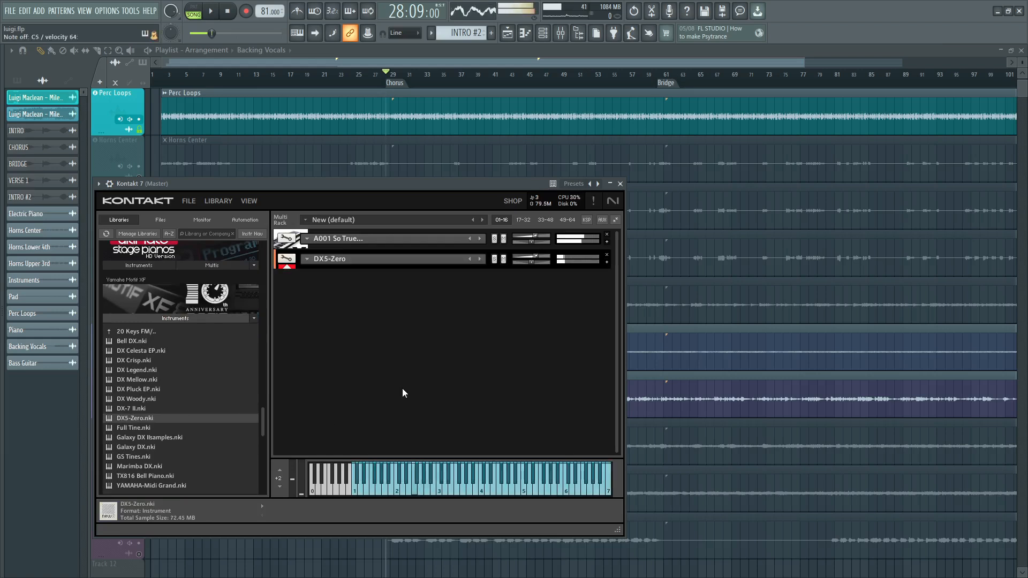
pyautogui.moveTo(531, 262)
pyautogui.mouseDown()
pyautogui.moveTo(550, 263)
pyautogui.moveTo(526, 256)
pyautogui.mouseUp()
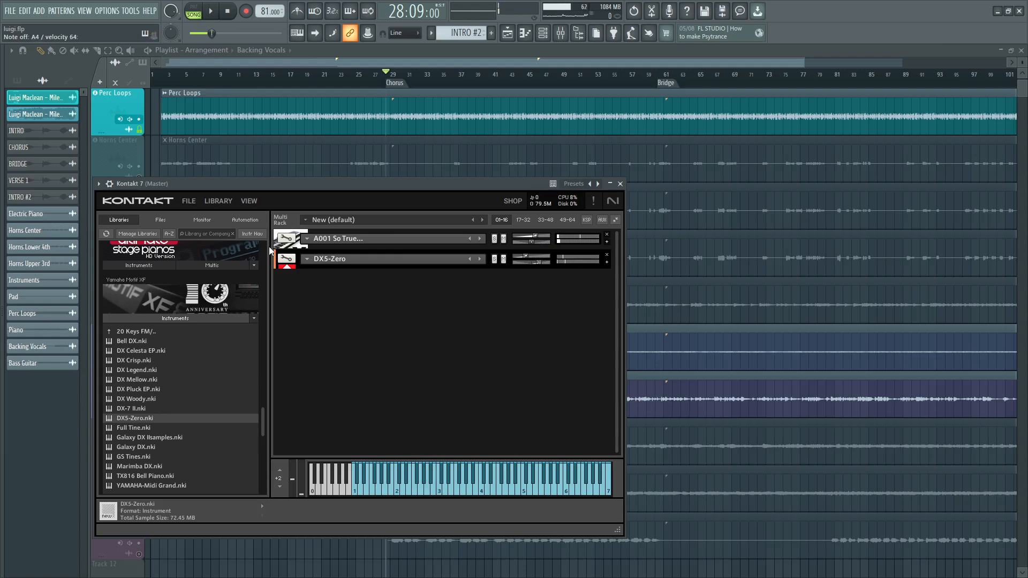
# - Shorten DX5-Zero's two modulation envelope releases to 2.6 ms and 0.79 ms, and readjust the instrument's volume in the rack
pyautogui.click(286, 259)
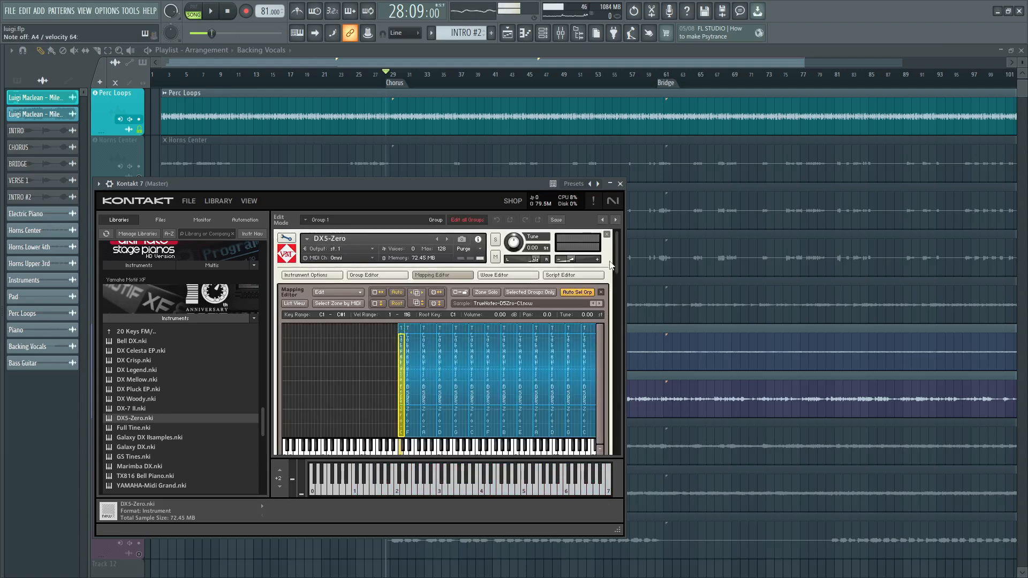
pyautogui.moveTo(616, 251); pyautogui.dragTo(617, 438)
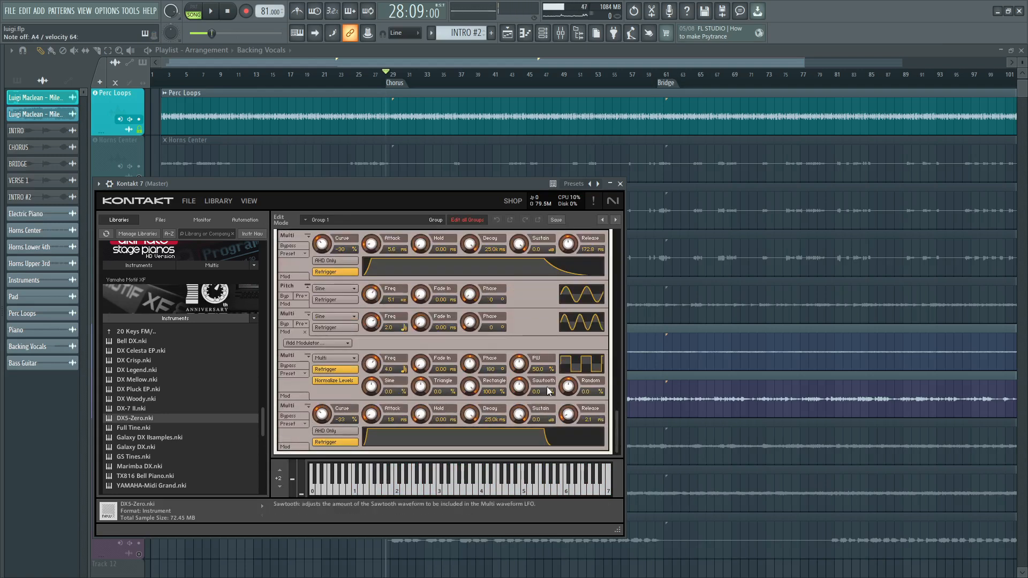
pyautogui.moveTo(567, 414); pyautogui.dragTo(567, 428)
pyautogui.moveTo(569, 244); pyautogui.dragTo(571, 268)
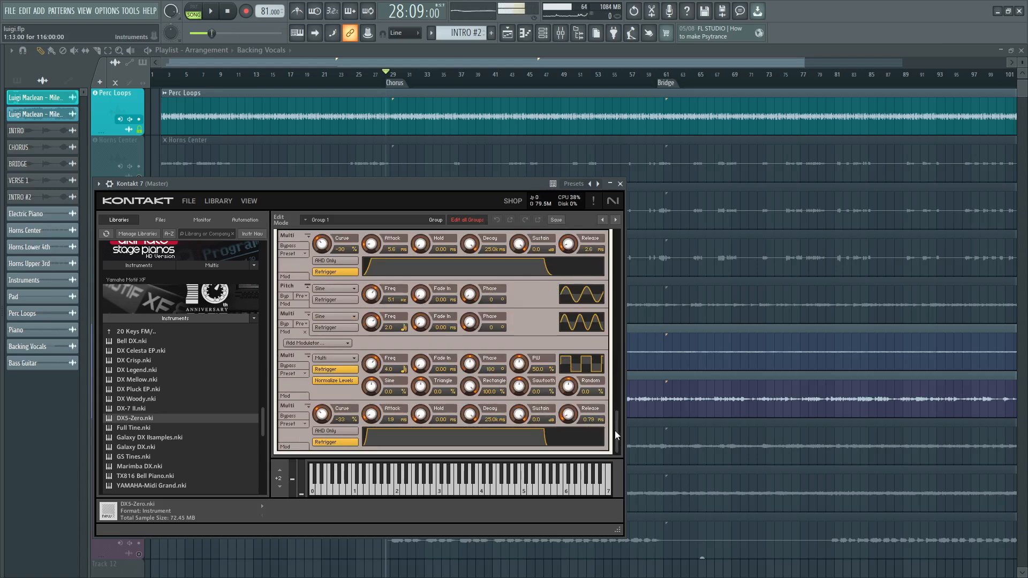
pyautogui.moveTo(617, 429); pyautogui.dragTo(614, 236)
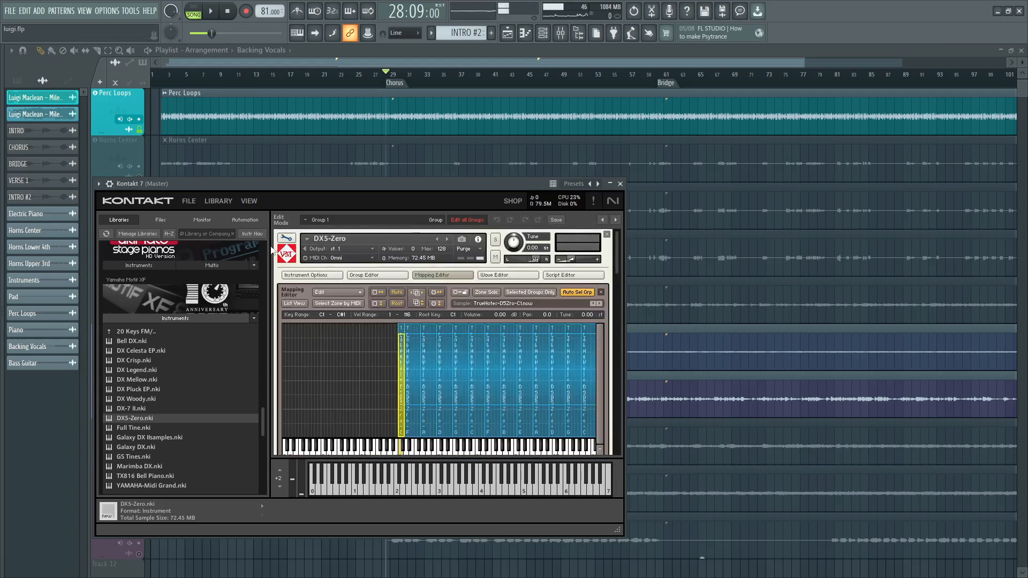
pyautogui.click(286, 238)
pyautogui.moveTo(529, 255); pyautogui.dragTo(532, 262)
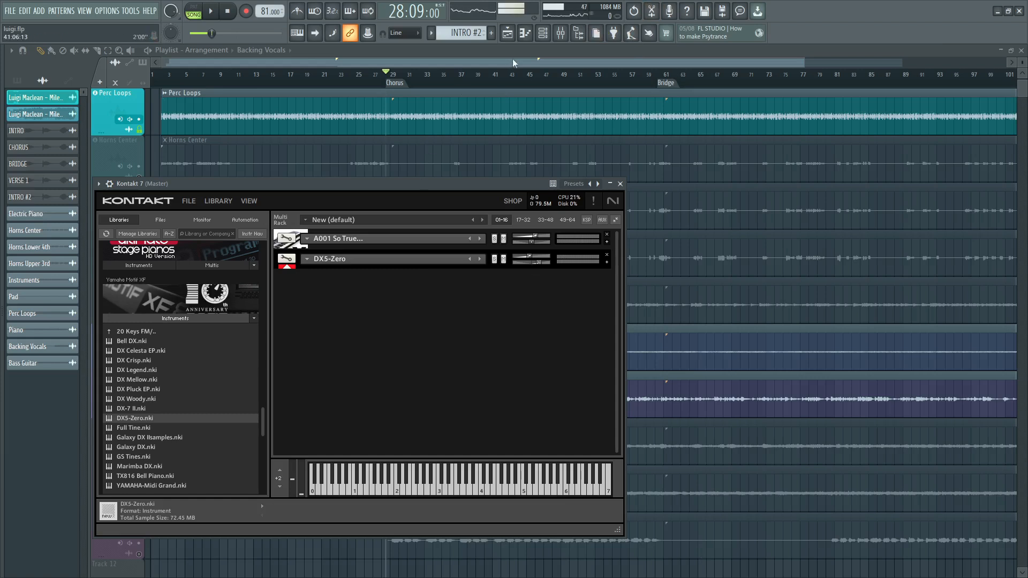
# - Delete the Kontakt 7 channel from the channel rack
pyautogui.click(543, 33)
pyautogui.rightClick(635, 405)
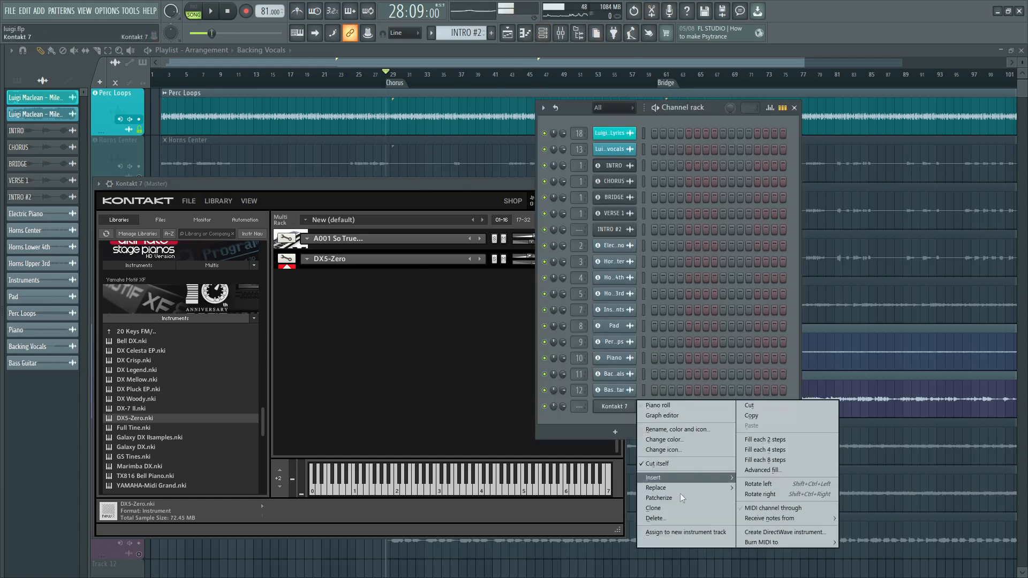
pyautogui.click(691, 520)
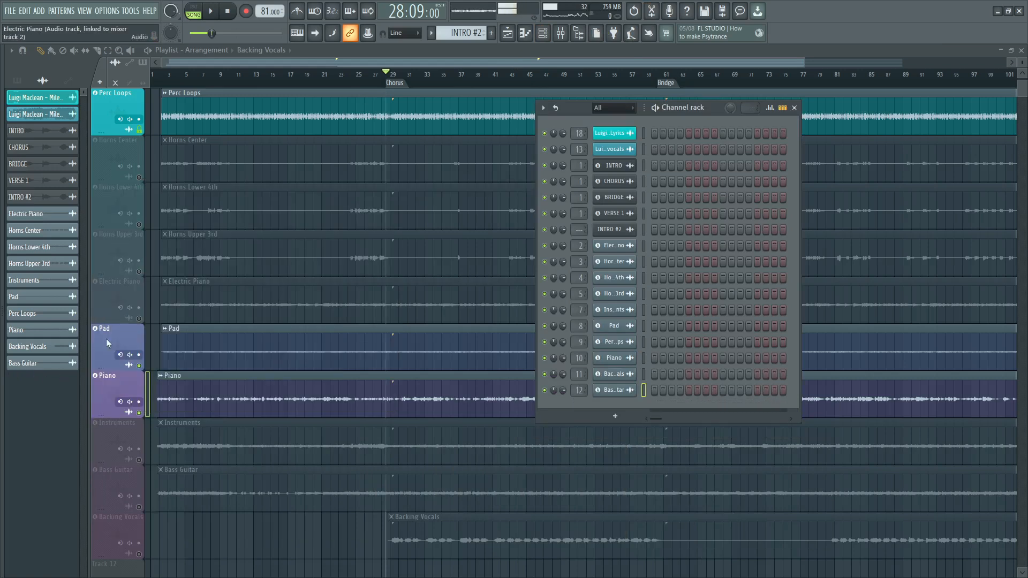
# - Solo the Bass Guitar track and the Backing Vocals track in turn, and unmute all playlist tracks again
pyautogui.scroll(-2, 194, 380)
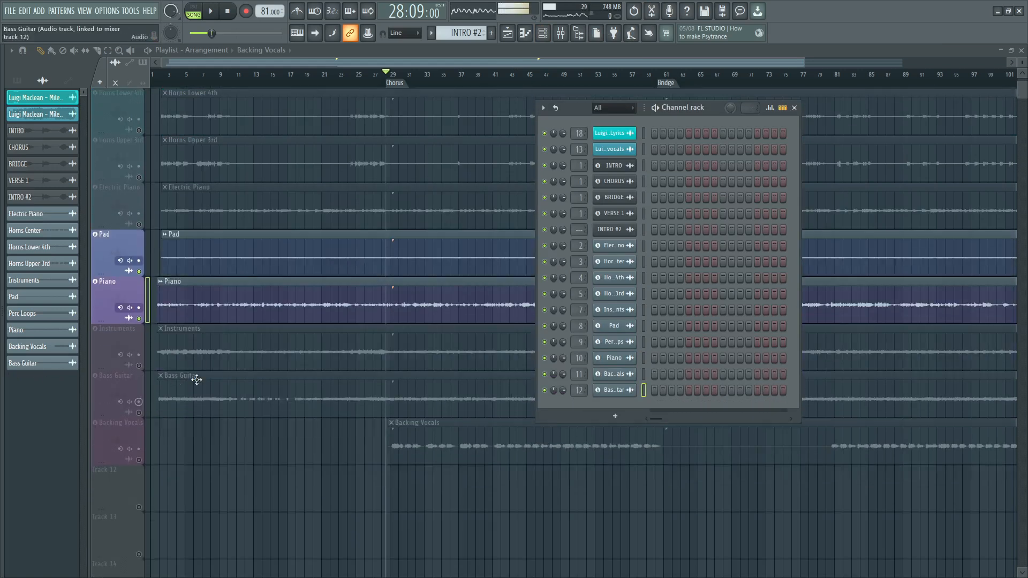
pyautogui.click(140, 419)
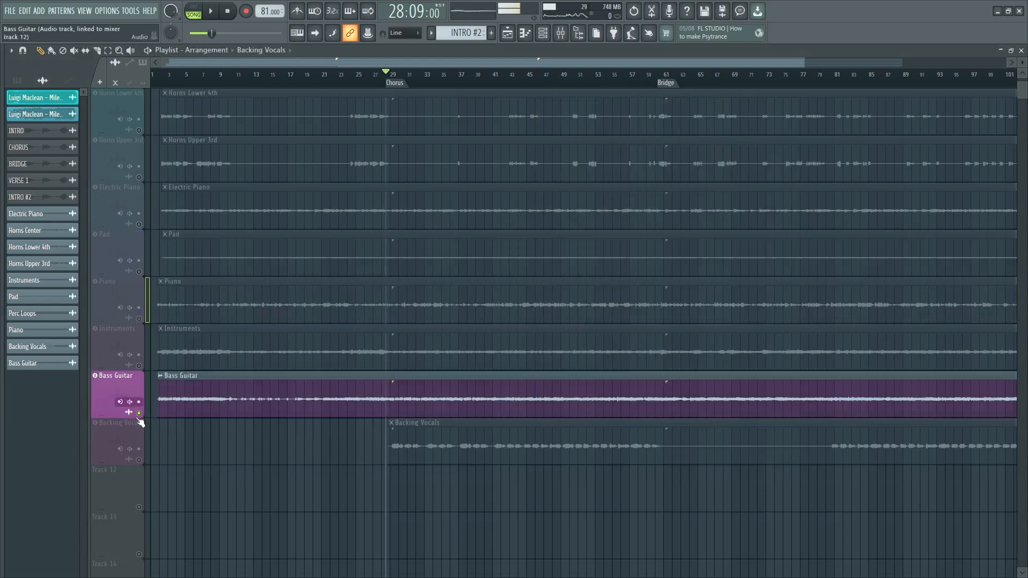
pyautogui.rightClick(140, 461)
pyautogui.rightClick(140, 462)
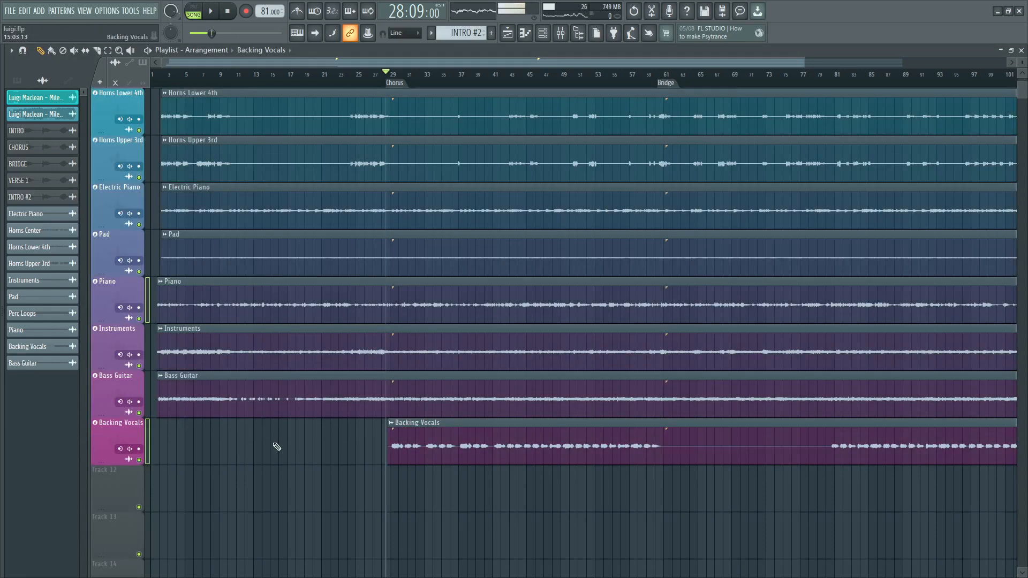
# - Look over the whole playlist arrangement, from the Cues track down to Backing Vocals and across the full song length
pyautogui.scroll(3, 277, 447)
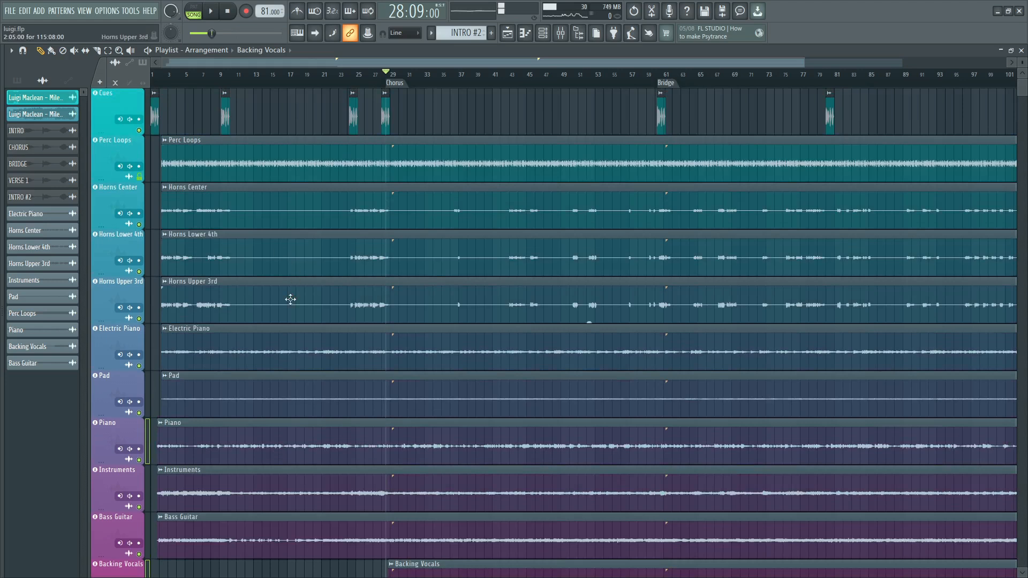
pyautogui.scroll(-2, 295, 296)
pyautogui.scroll(-2, 474, 319)
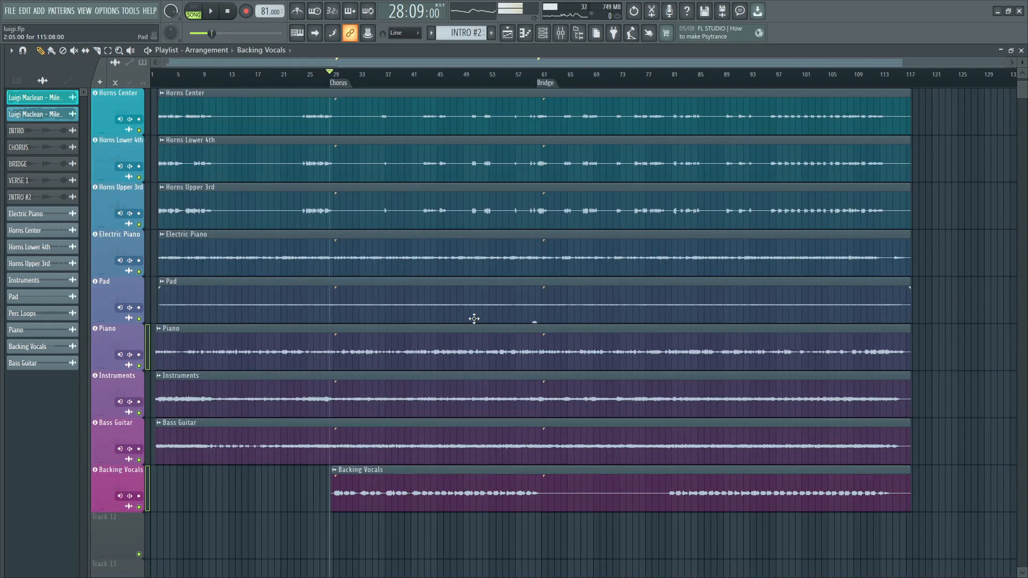
pyautogui.scroll(2, 474, 319)
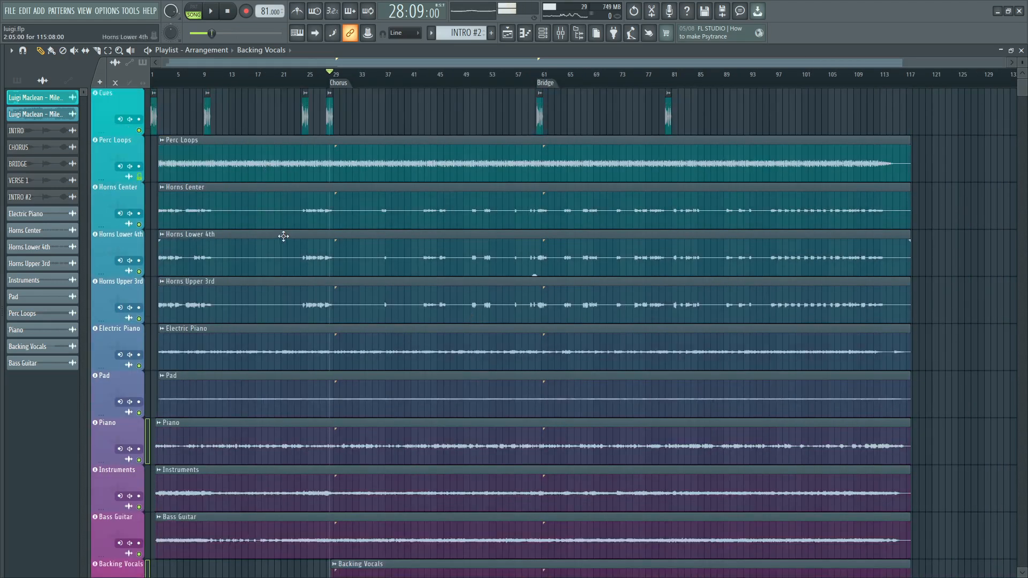
pyautogui.scroll(2, 242, 264)
pyautogui.scroll(1, 253, 246)
pyautogui.scroll(-3, 254, 246)
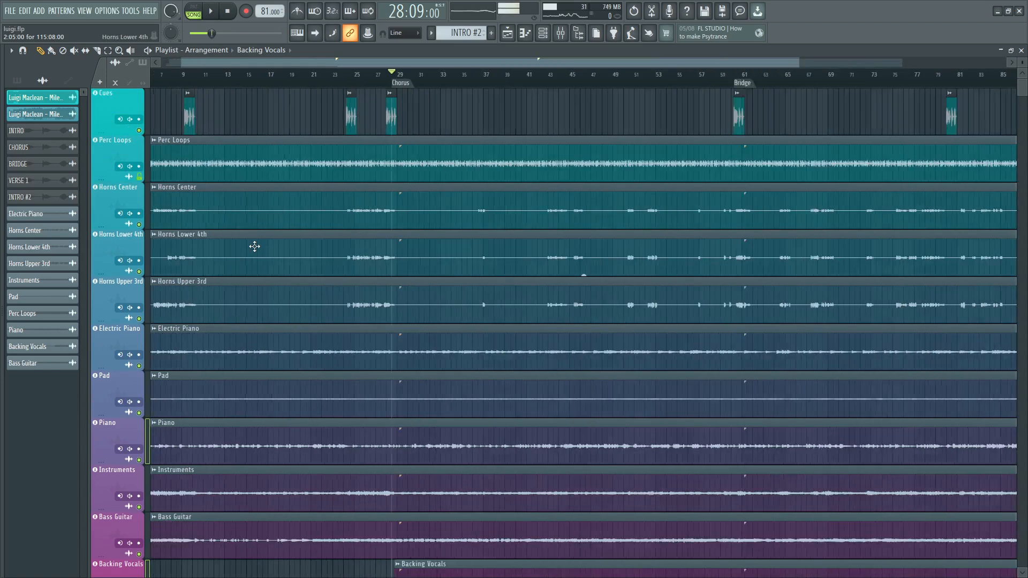
pyautogui.scroll(-2, 254, 247)
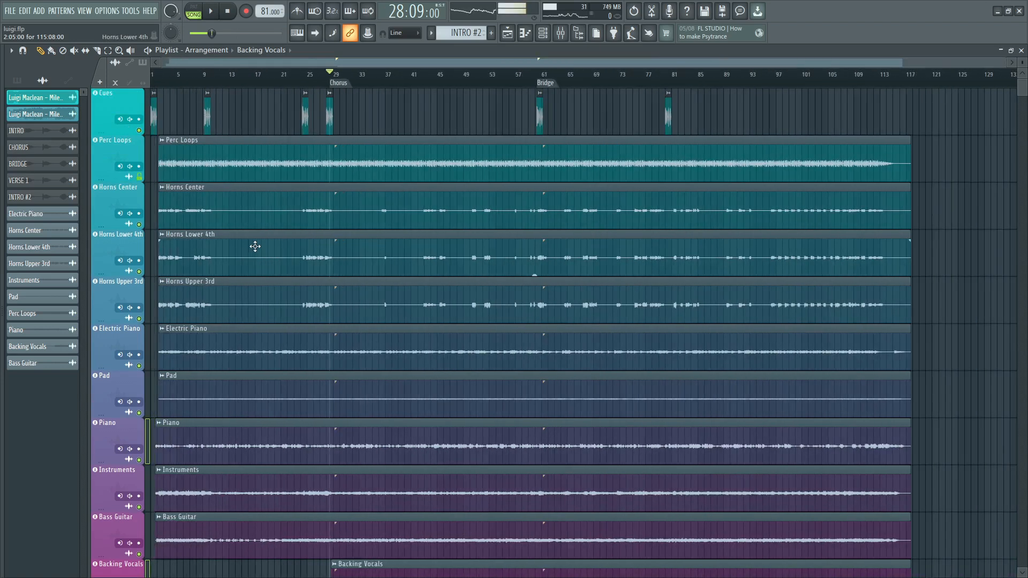